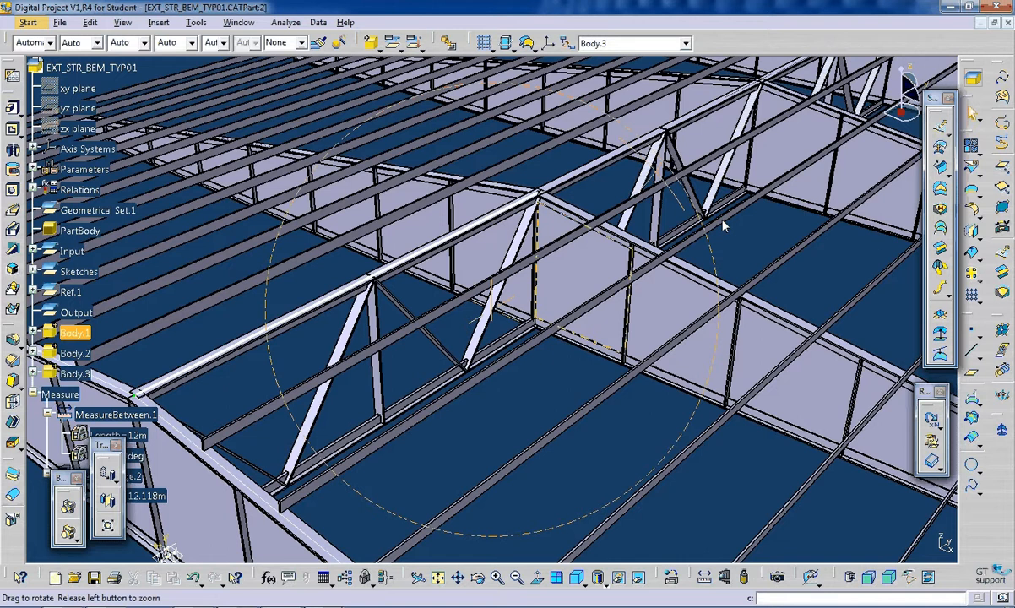
Examine the finished roof structure with its cross beams, longitudinal truss and purlins.
{"action": "middle_click_drag", "start_coordinate": [723, 224], "coordinate": [203, 246]}
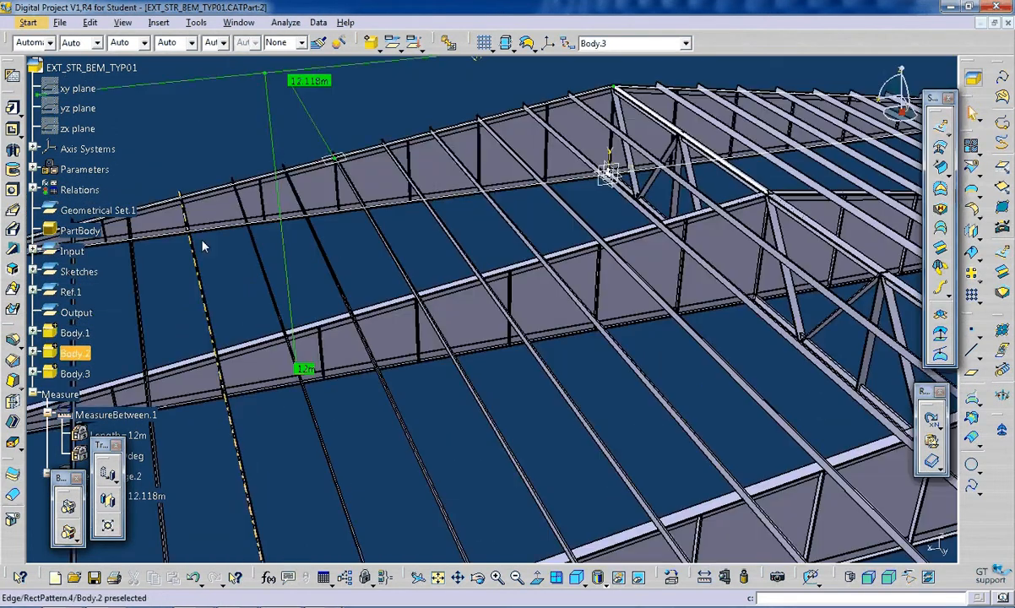
{"action": "middle_click_drag", "start_coordinate": [392, 288], "coordinate": [355, 339]}
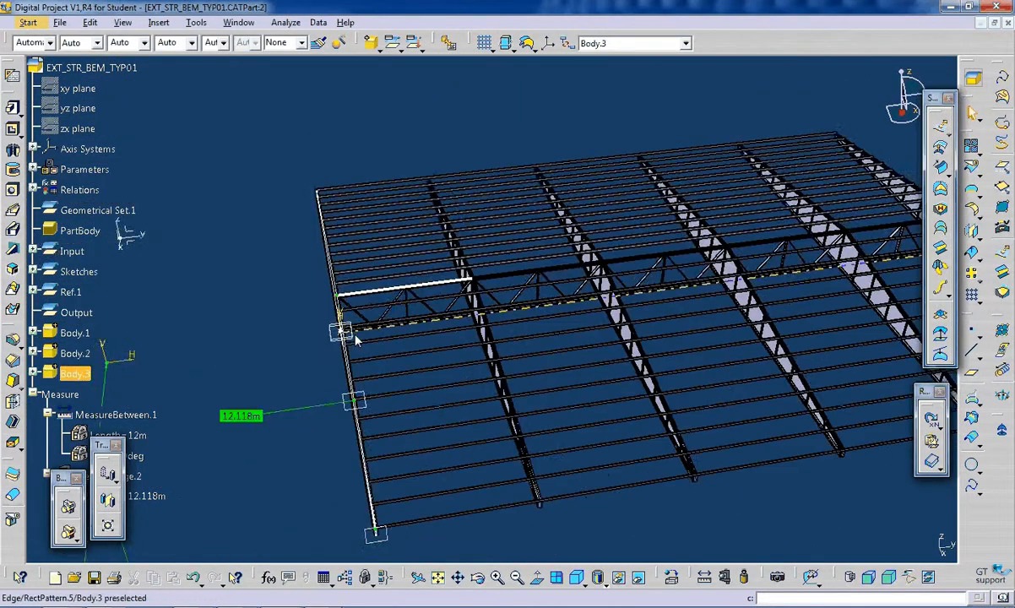
{"action": "middle_click_drag", "start_coordinate": [487, 313], "coordinate": [358, 324]}
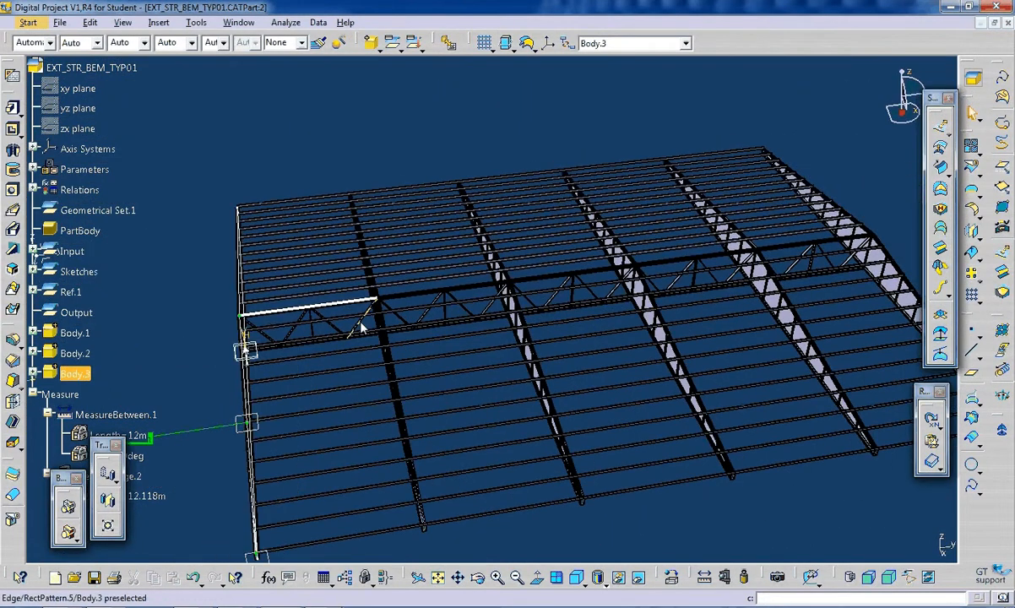
{"action": "middle_click_drag", "start_coordinate": [603, 294], "coordinate": [452, 332]}
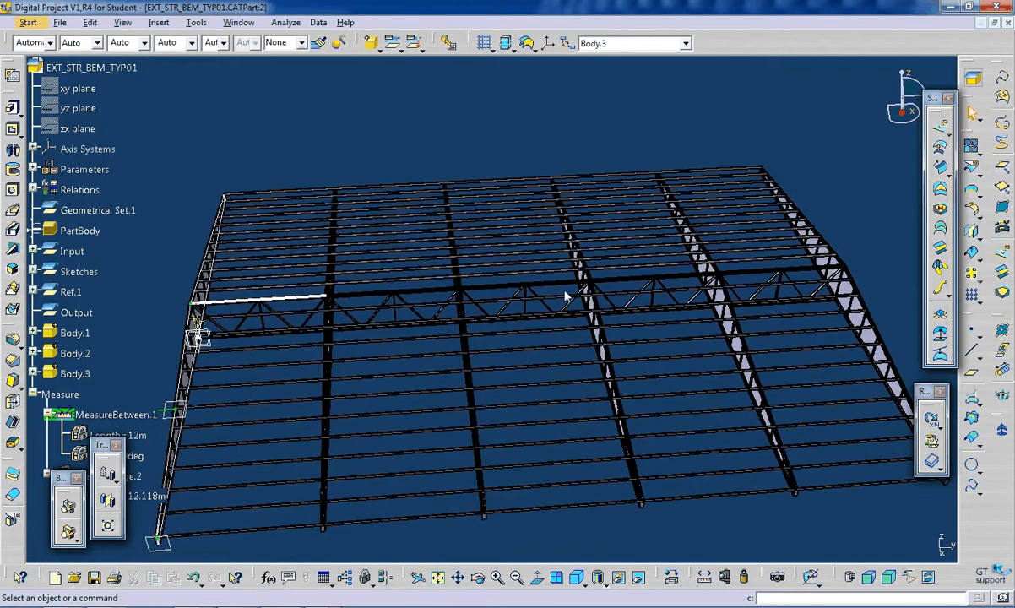
{"action": "middle_click_drag", "start_coordinate": [566, 295], "coordinate": [297, 31]}
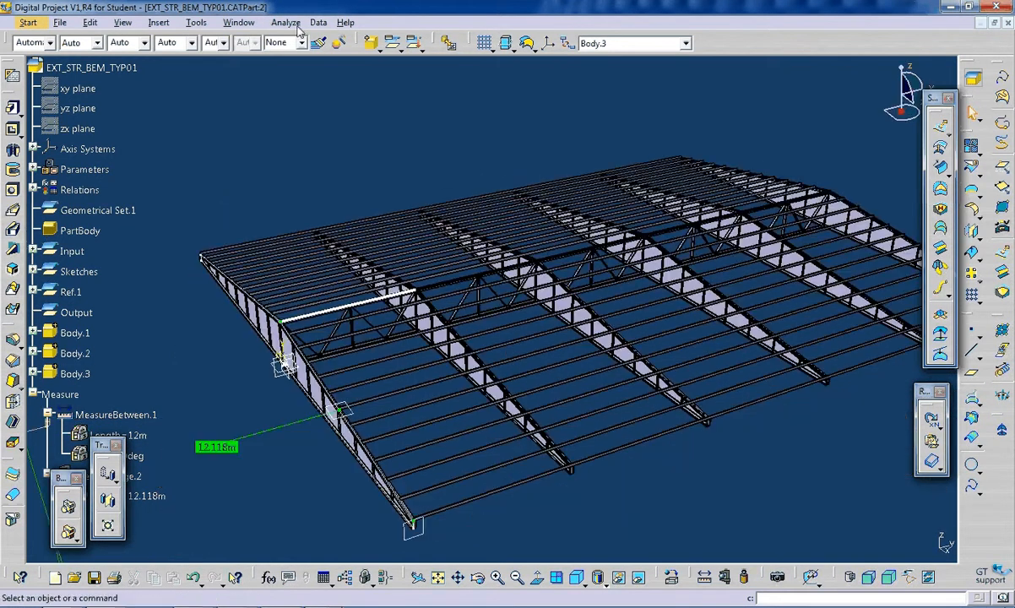
Switch to the EXT_STR_BEM_TYP01_VideoRecord part window and make the Sketches geometrical set the active work object.
{"action": "left_click", "coordinate": [239, 23]}
{"action": "left_click", "coordinate": [244, 133]}
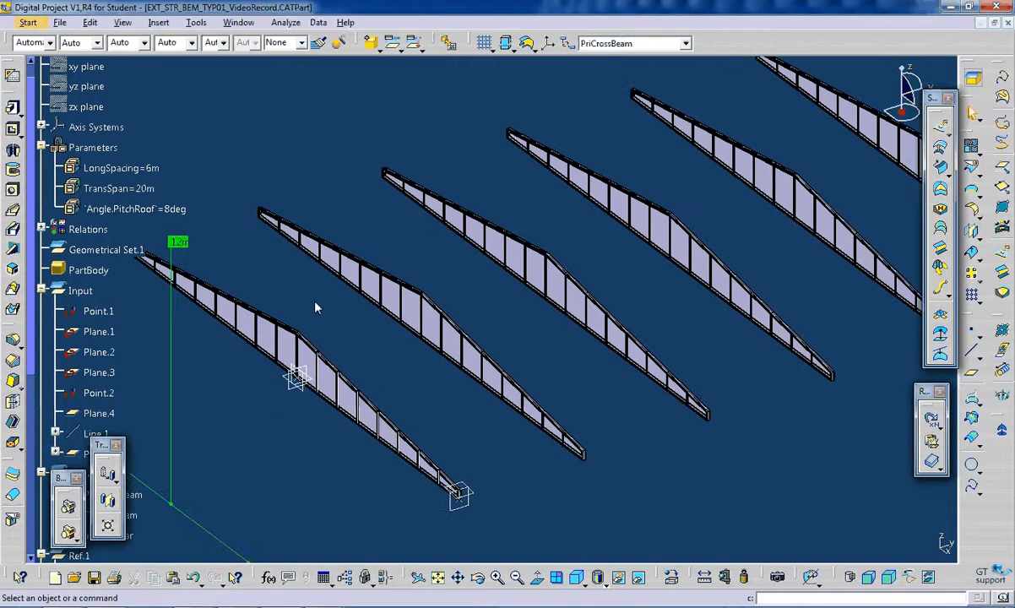
{"action": "middle_click_drag", "start_coordinate": [294, 282], "coordinate": [401, 207]}
{"action": "left_click", "coordinate": [41, 289]}
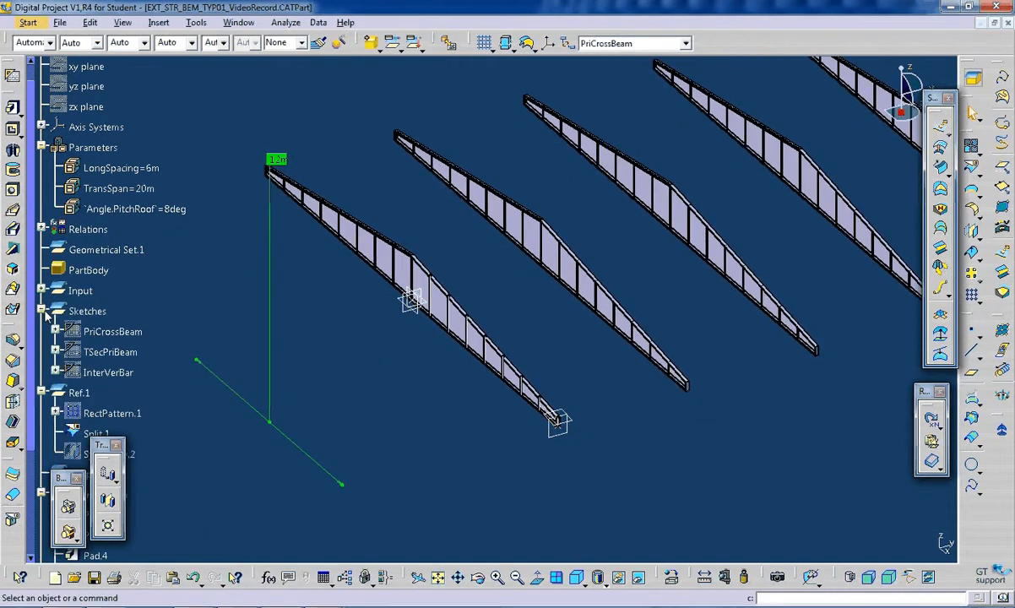
{"action": "right_click", "coordinate": [85, 314]}
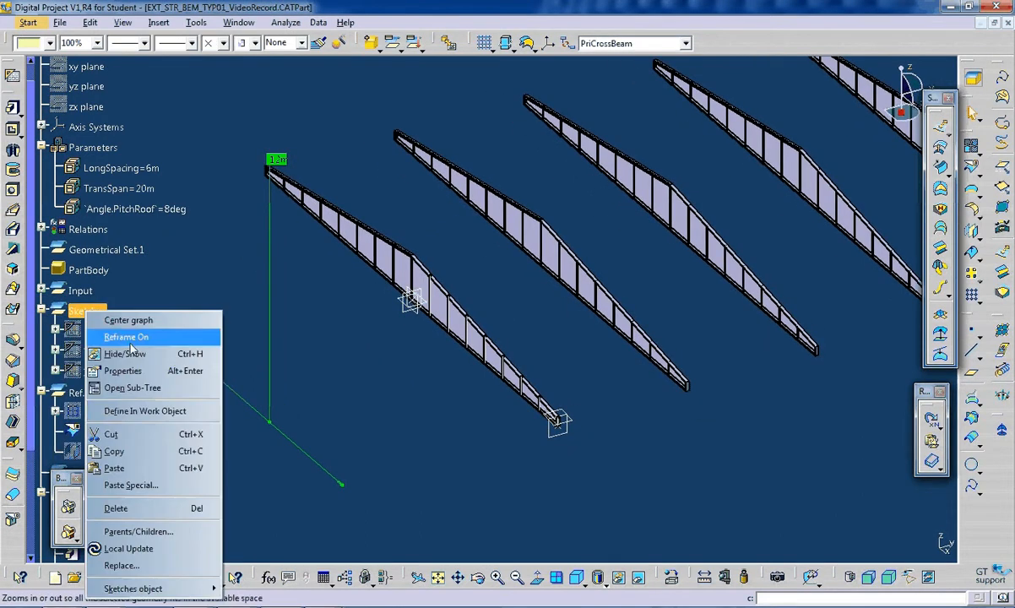
{"action": "left_click", "coordinate": [147, 411]}
{"action": "mouse_move", "coordinate": [471, 294]}
{"action": "middle_mouse_down"}
{"action": "mouse_move", "coordinate": [489, 291]}
{"action": "mouse_move", "coordinate": [509, 197]}
{"action": "mouse_move", "coordinate": [453, 325]}
{"action": "mouse_move", "coordinate": [451, 316]}
{"action": "middle_mouse_up"}
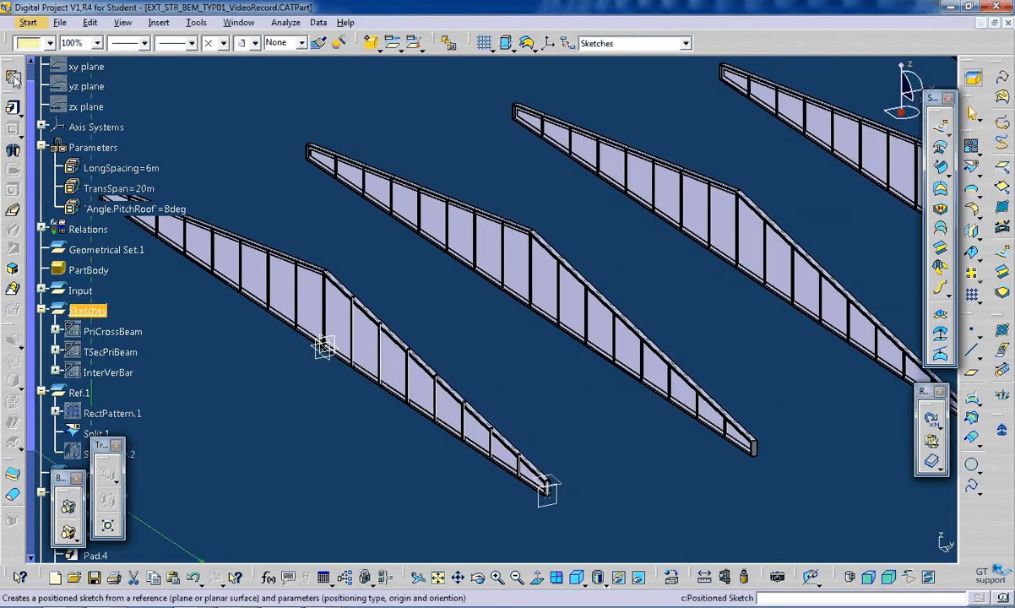
Create a positioned sketch on Plane.2 at the first beam's centre, with a projection-point origin at Point.1.
{"action": "left_click", "coordinate": [13, 77]}
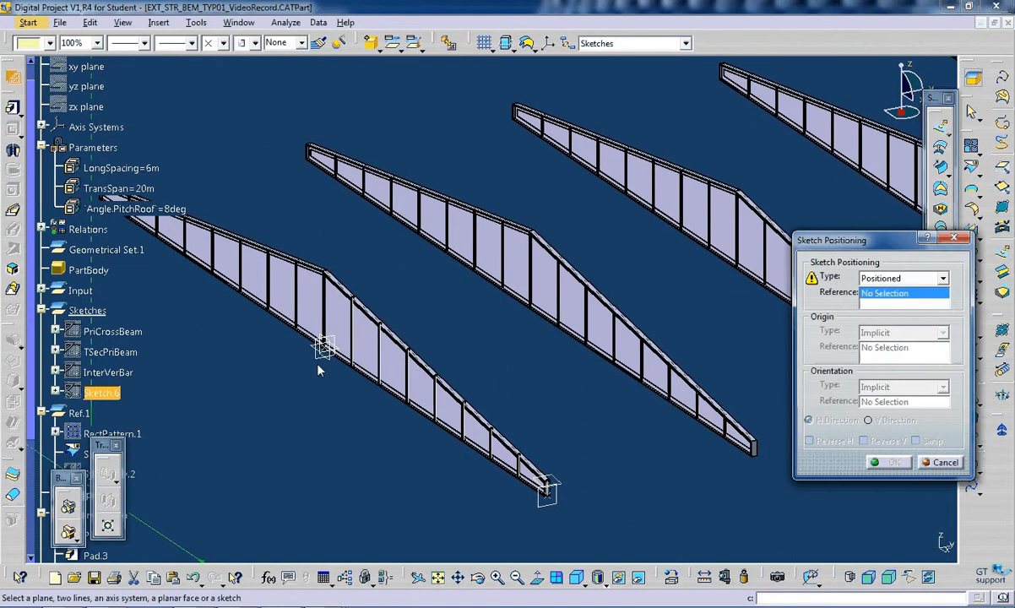
{"action": "left_click", "coordinate": [324, 348]}
{"action": "left_click", "coordinate": [905, 335]}
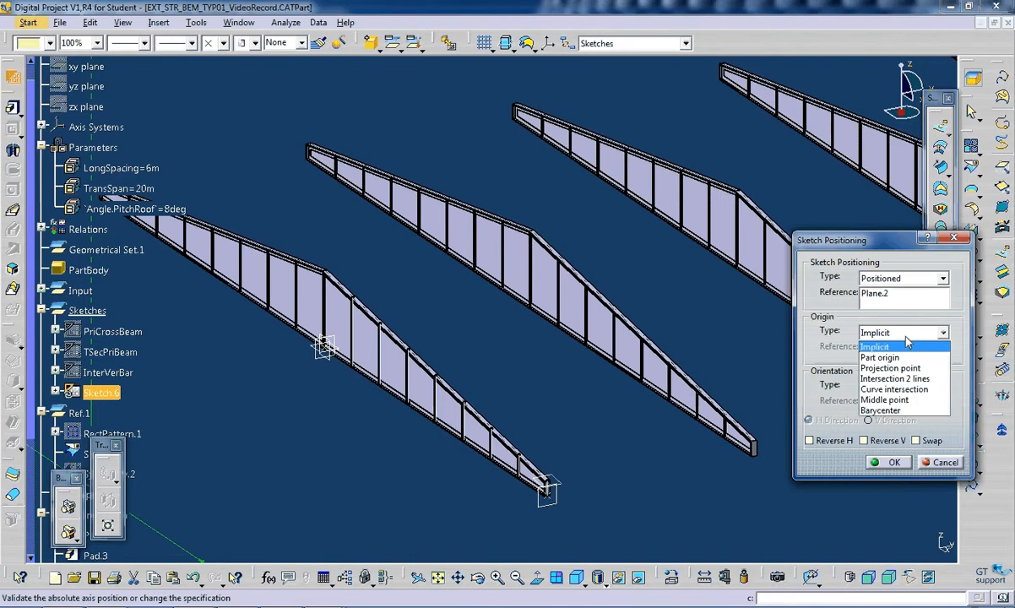
{"action": "left_click", "coordinate": [889, 368]}
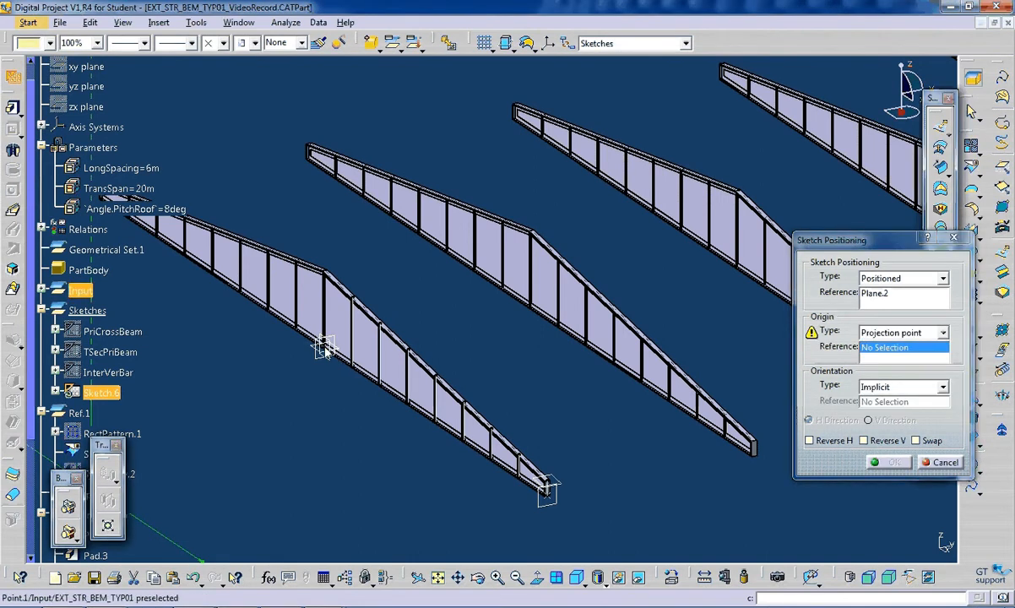
{"action": "left_click", "coordinate": [324, 346]}
{"action": "left_click", "coordinate": [890, 462]}
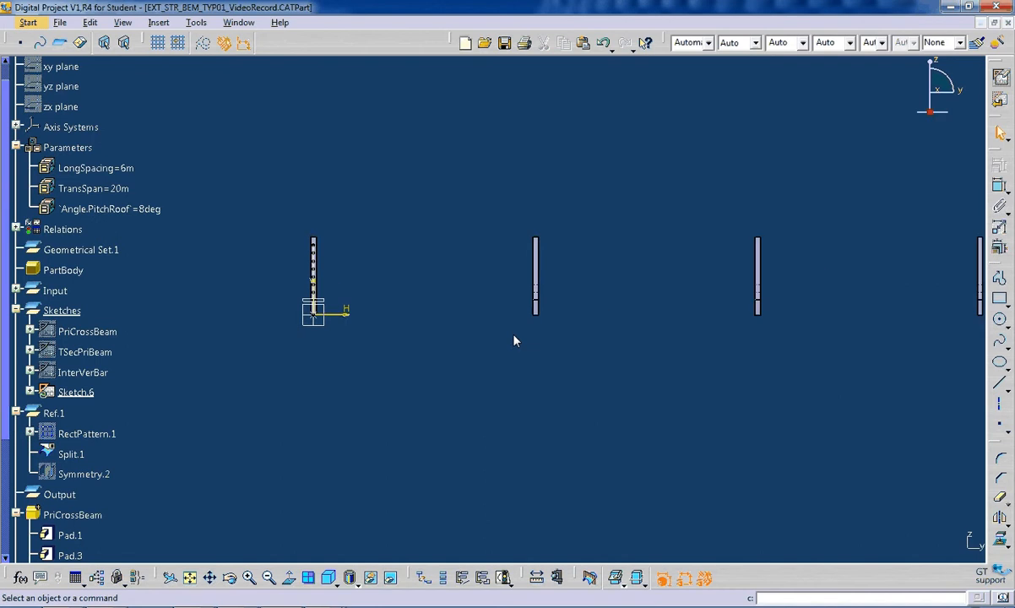
Sketch a horizontal line about 5.97 m long from the sketch origin to the base of the second beam.
{"action": "middle_click_drag", "start_coordinate": [513, 321], "coordinate": [604, 282]}
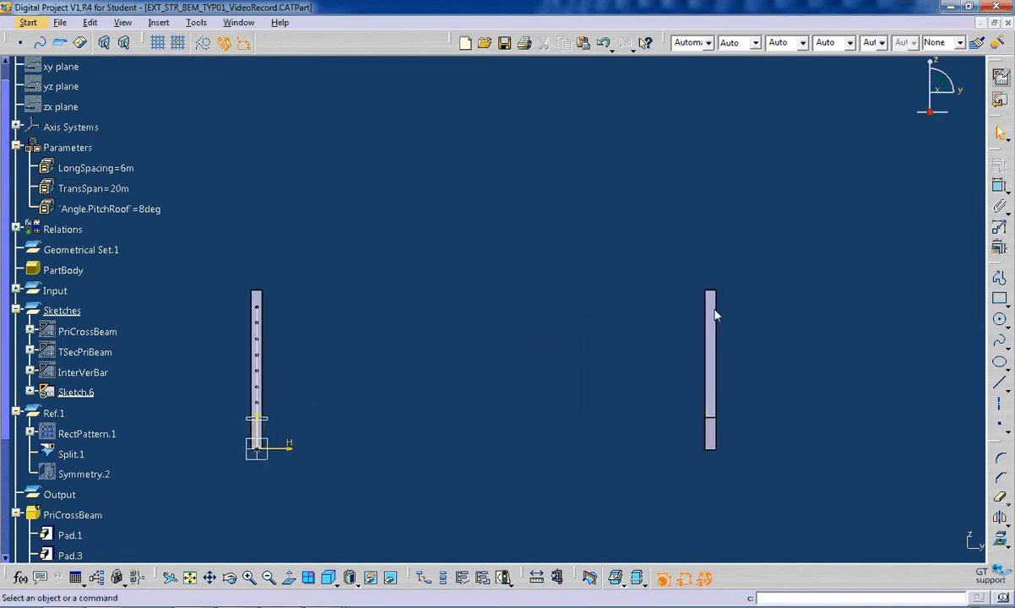
{"action": "left_click", "coordinate": [999, 383]}
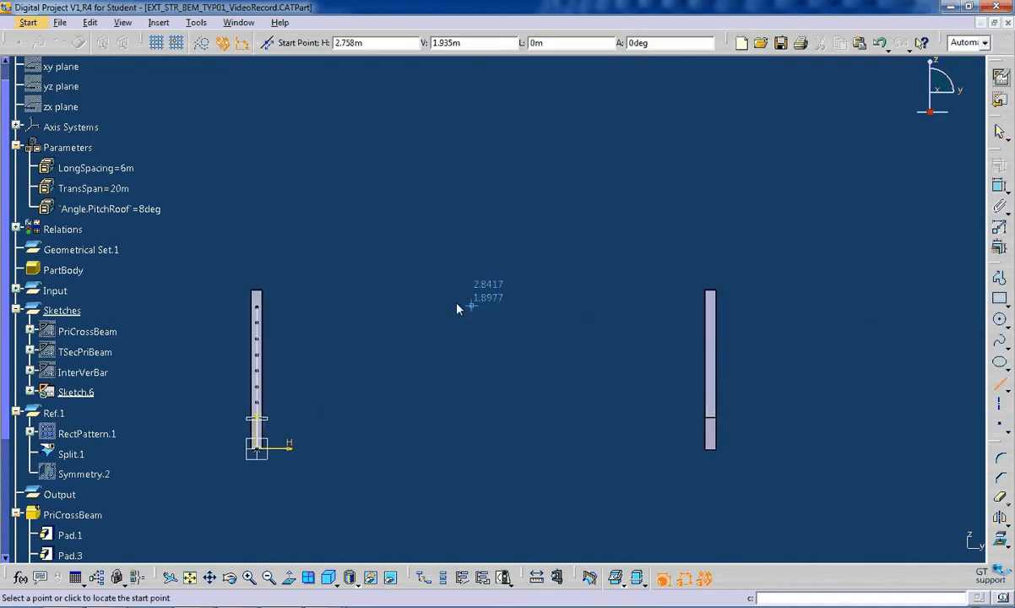
{"action": "left_click", "coordinate": [258, 450]}
{"action": "left_click", "coordinate": [708, 450]}
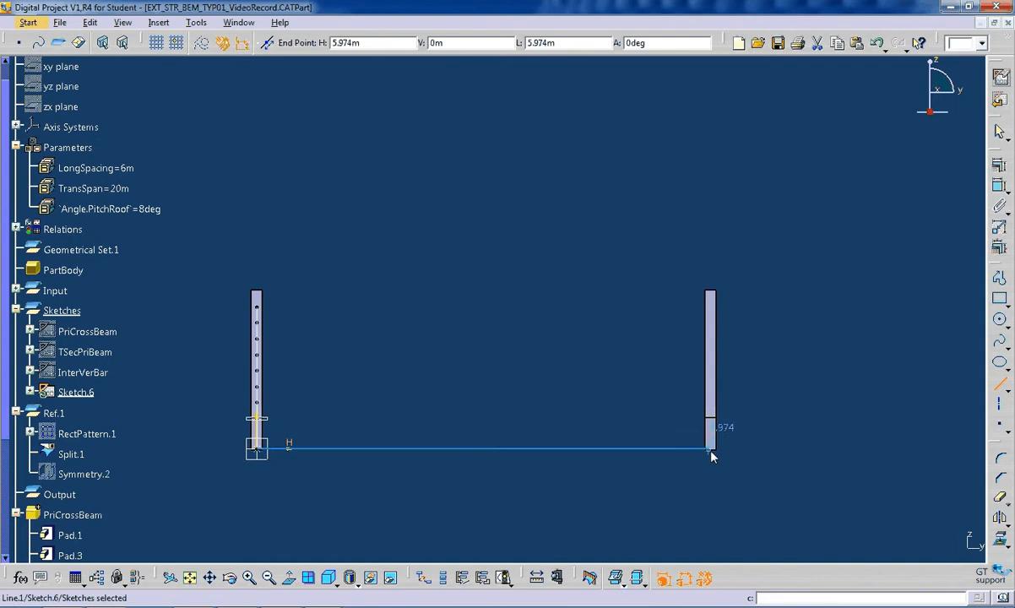
Sketch a second horizontal line about 5.97 m long between the tops of the first two beams, about 1.97 m above the origin.
{"action": "left_click", "coordinate": [999, 383]}
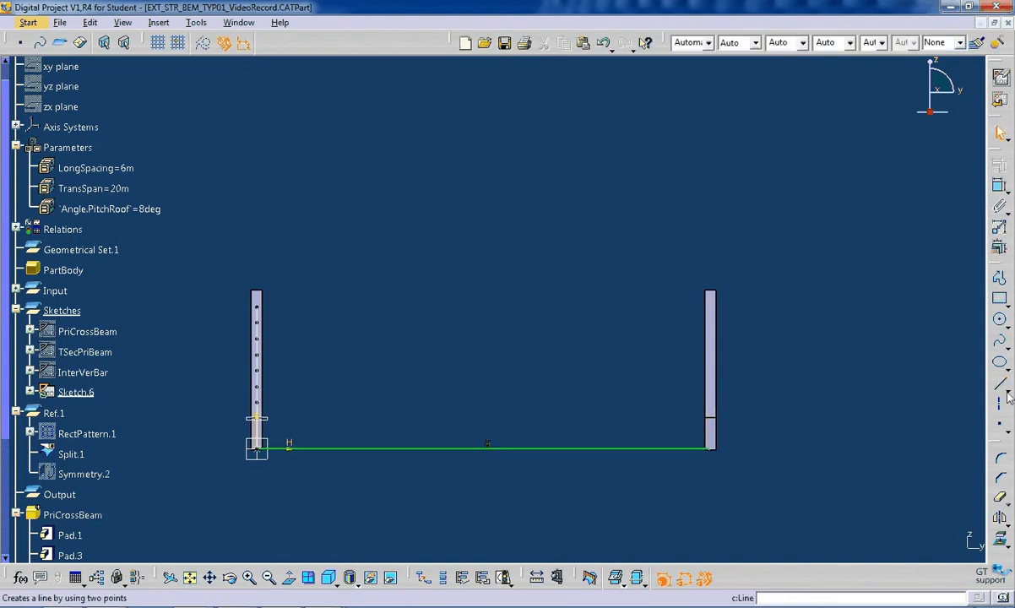
{"action": "left_click", "coordinate": [258, 296]}
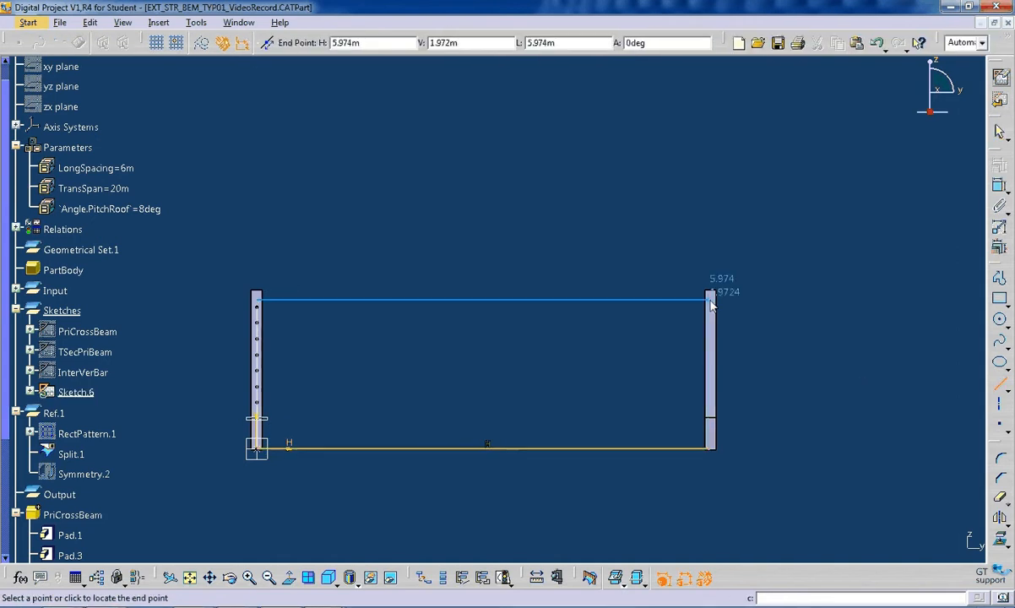
{"action": "left_click", "coordinate": [708, 297]}
{"action": "left_click", "coordinate": [790, 294]}
Stretch the upper and lower sketch lines to test how freely their ends move.
{"action": "left_click", "coordinate": [545, 298]}
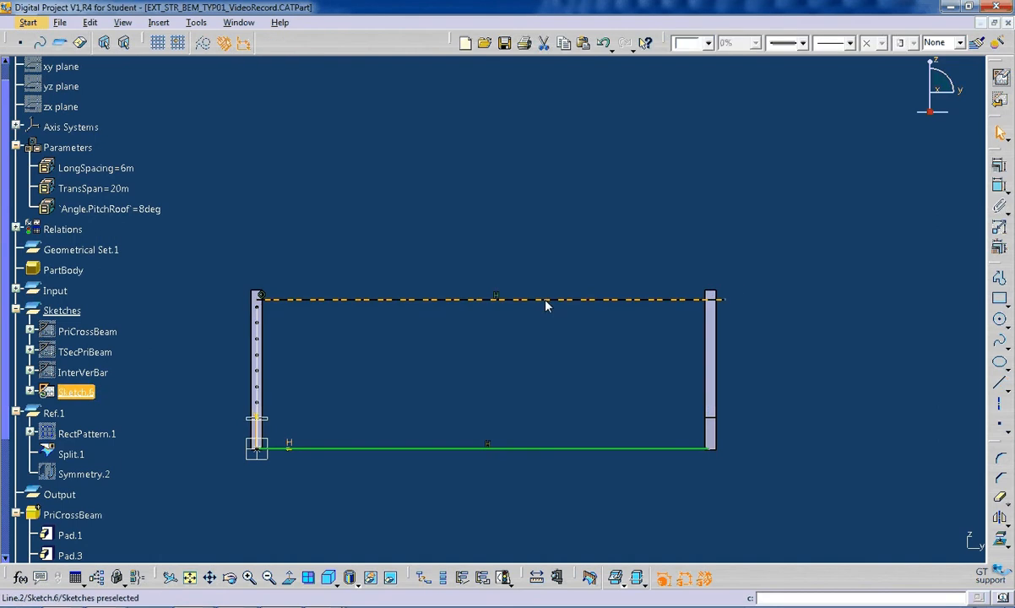
{"action": "middle_click_drag", "start_coordinate": [560, 388], "coordinate": [299, 399]}
{"action": "left_click", "coordinate": [593, 354]}
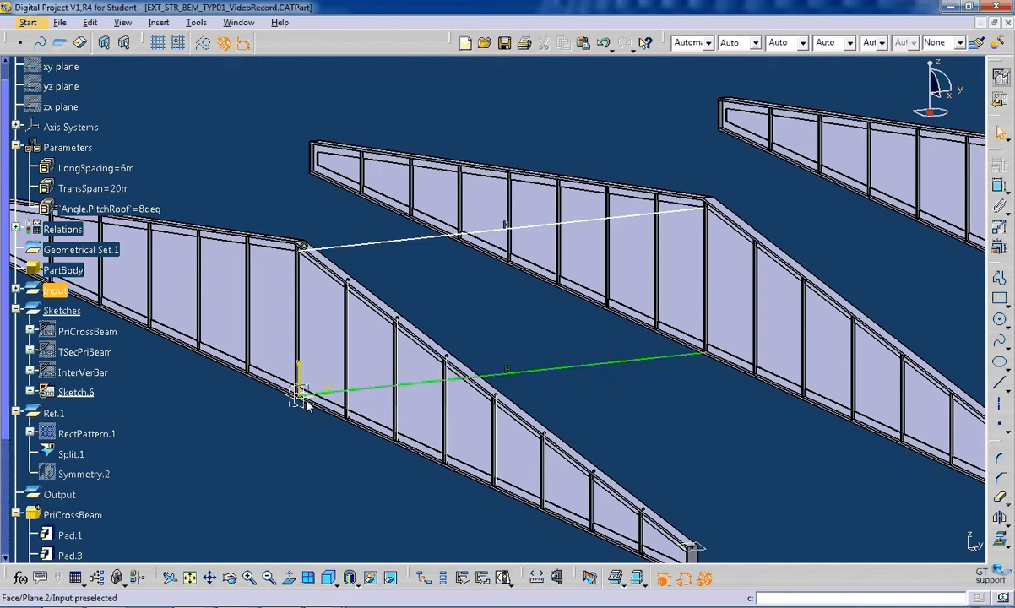
{"action": "left_click_drag", "start_coordinate": [378, 387], "coordinate": [405, 410]}
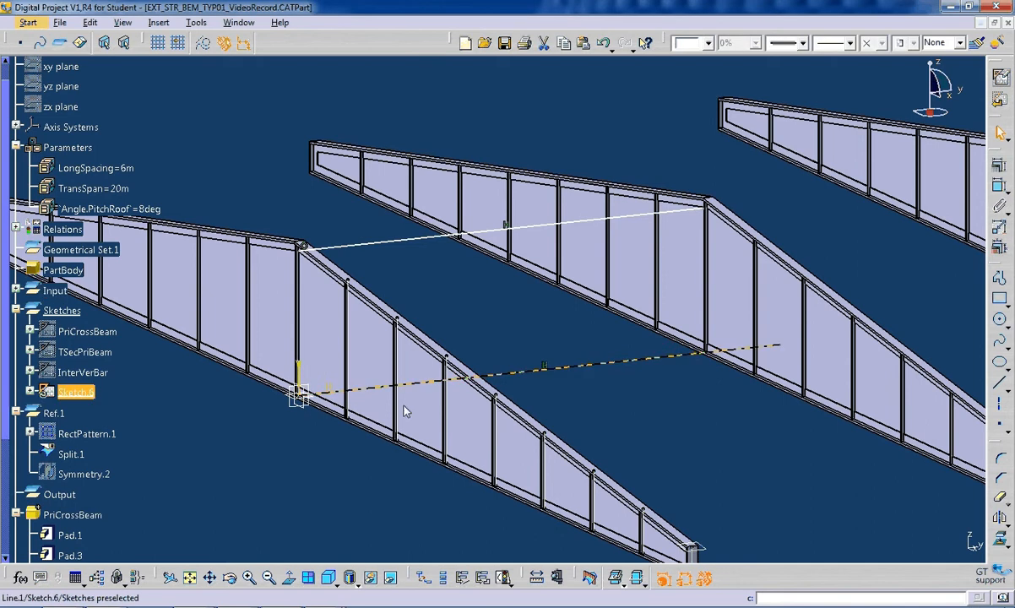
Dimension the lower line's length and place the dimension below the line.
{"action": "mouse_move", "coordinate": [746, 403]}
{"action": "middle_mouse_down"}
{"action": "mouse_move", "coordinate": [687, 406]}
{"action": "mouse_move", "coordinate": [763, 322]}
{"action": "middle_mouse_up"}
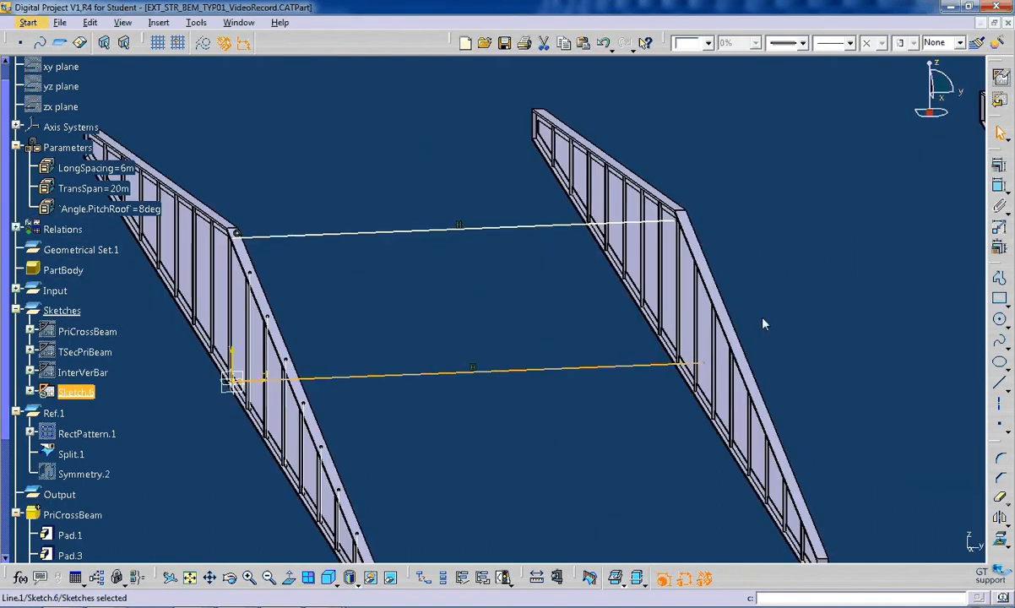
{"action": "left_click", "coordinate": [999, 187]}
{"action": "right_click", "coordinate": [633, 442]}
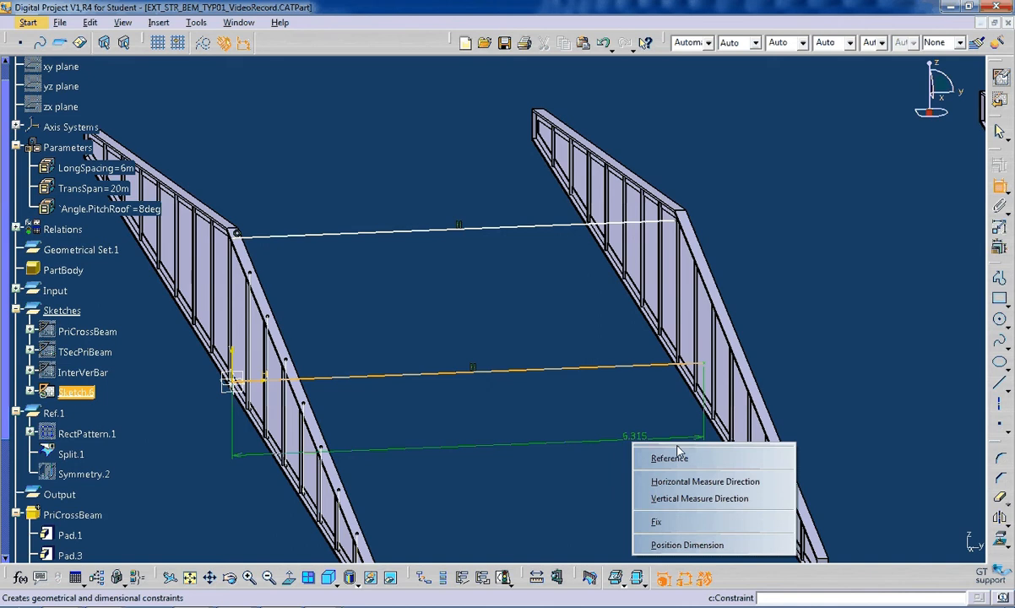
{"action": "left_click", "coordinate": [557, 433]}
Link the lower line's length dimension to the LongSpacing parameter with a formula.
{"action": "double_click", "coordinate": [553, 438]}
{"action": "right_click", "coordinate": [777, 487]}
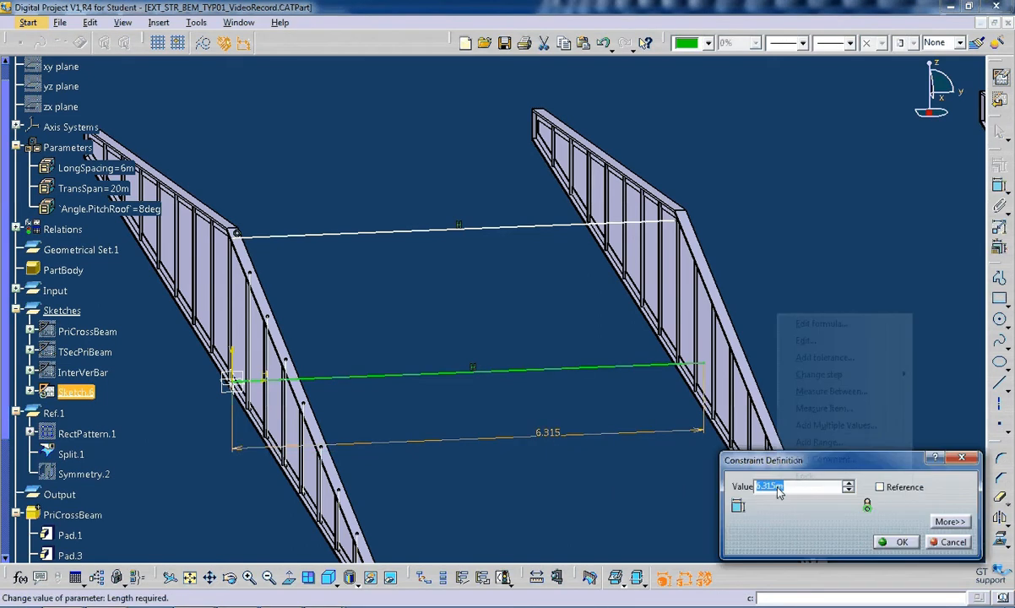
{"action": "left_click", "coordinate": [812, 324]}
{"action": "left_click", "coordinate": [703, 261]}
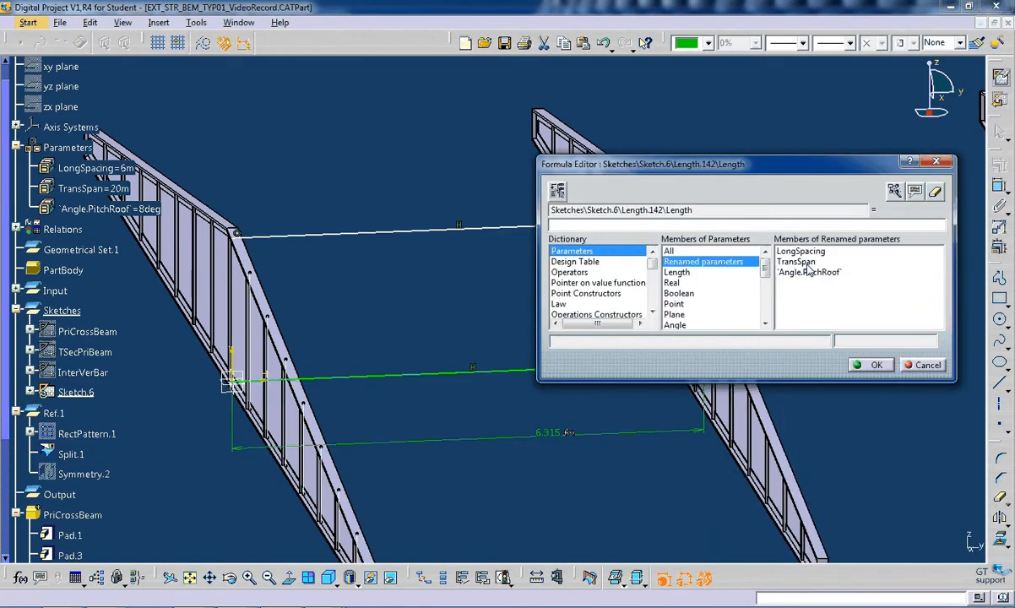
{"action": "left_click", "coordinate": [801, 250]}
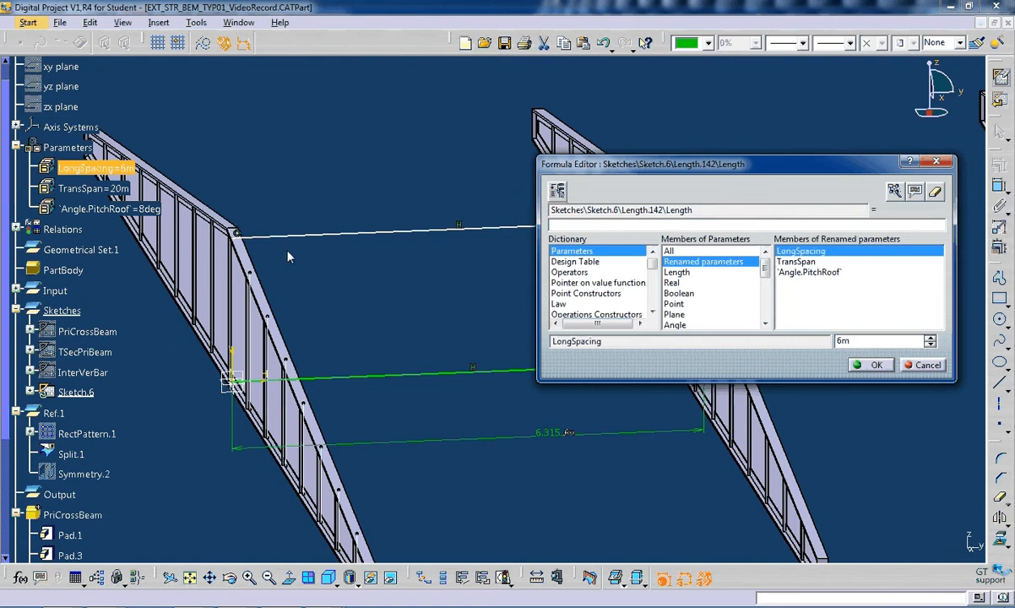
{"action": "left_click", "coordinate": [85, 175]}
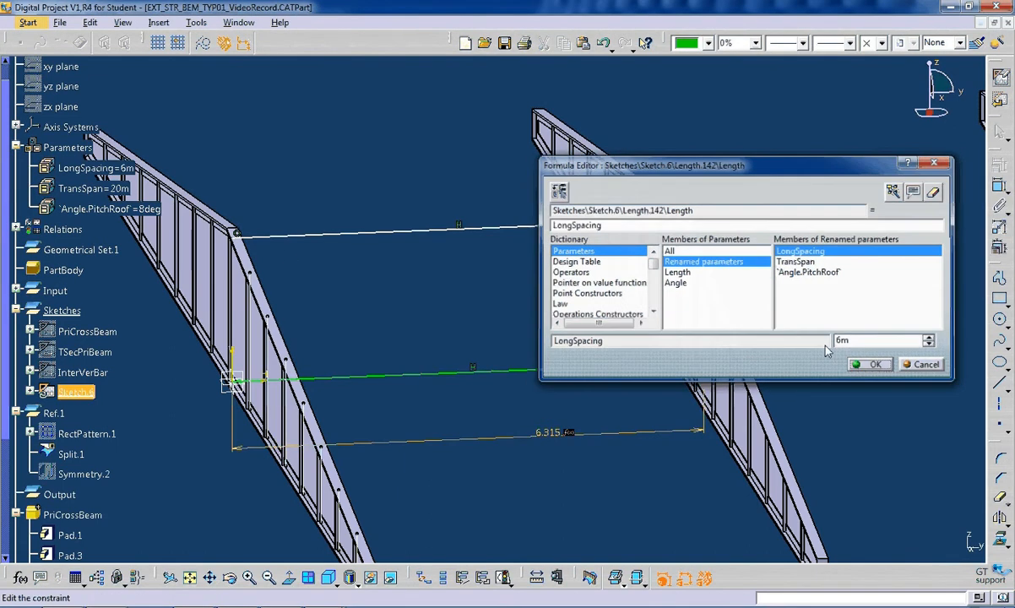
{"action": "left_click", "coordinate": [869, 364]}
{"action": "left_click", "coordinate": [906, 541]}
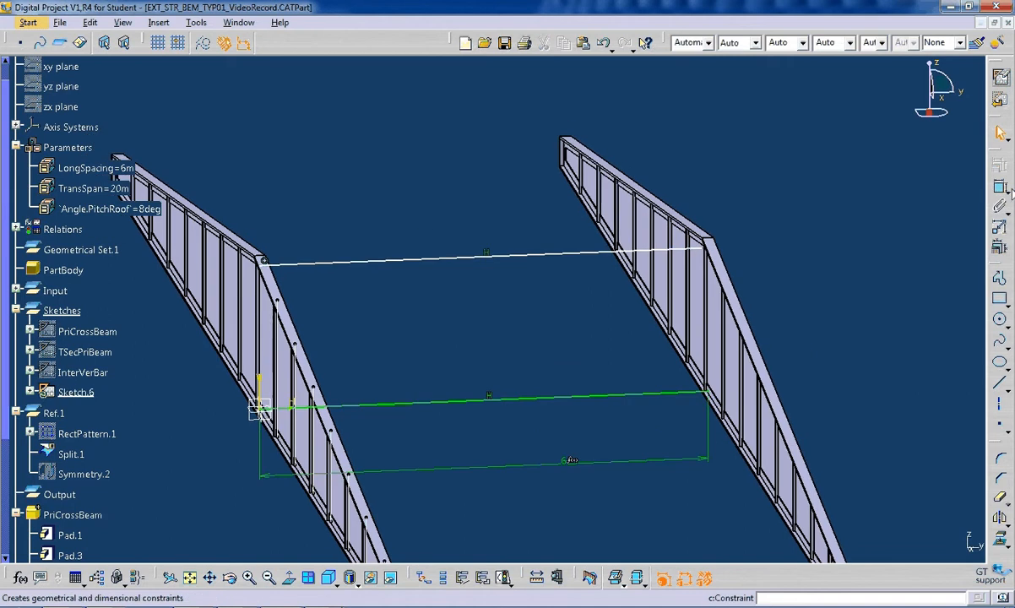
Dimension the upper line's length and link it to the LongSpacing parameter with a formula.
{"action": "left_click", "coordinate": [542, 256]}
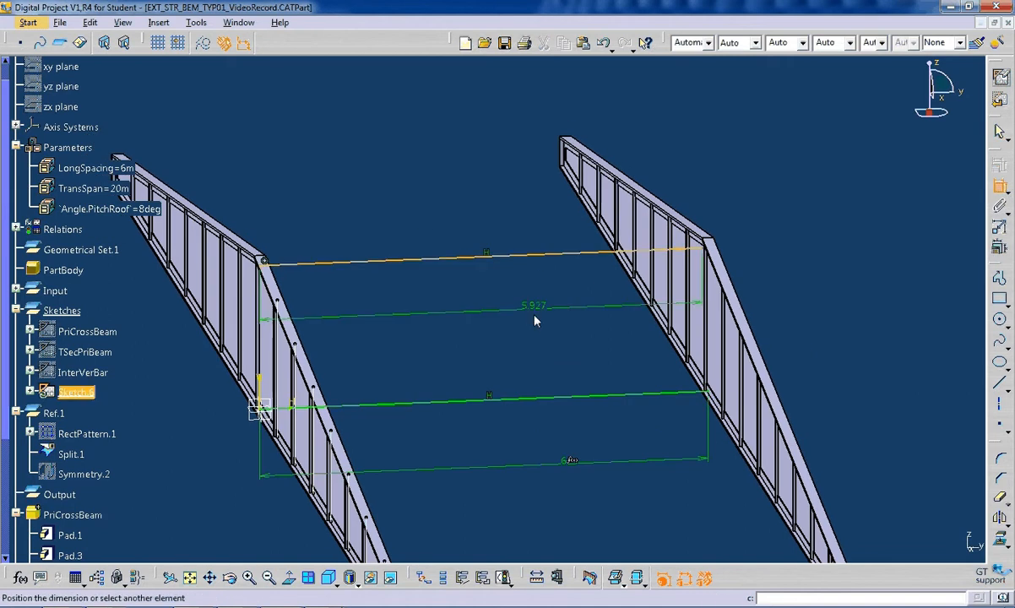
{"action": "left_click", "coordinate": [537, 315]}
{"action": "double_click", "coordinate": [537, 313]}
{"action": "right_click", "coordinate": [773, 483]}
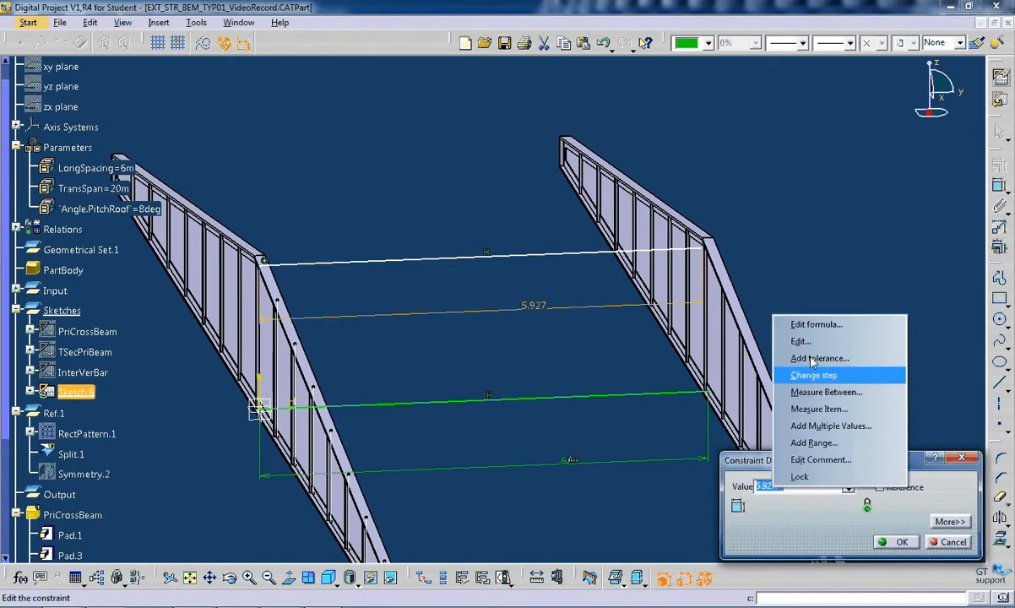
{"action": "left_click", "coordinate": [811, 324]}
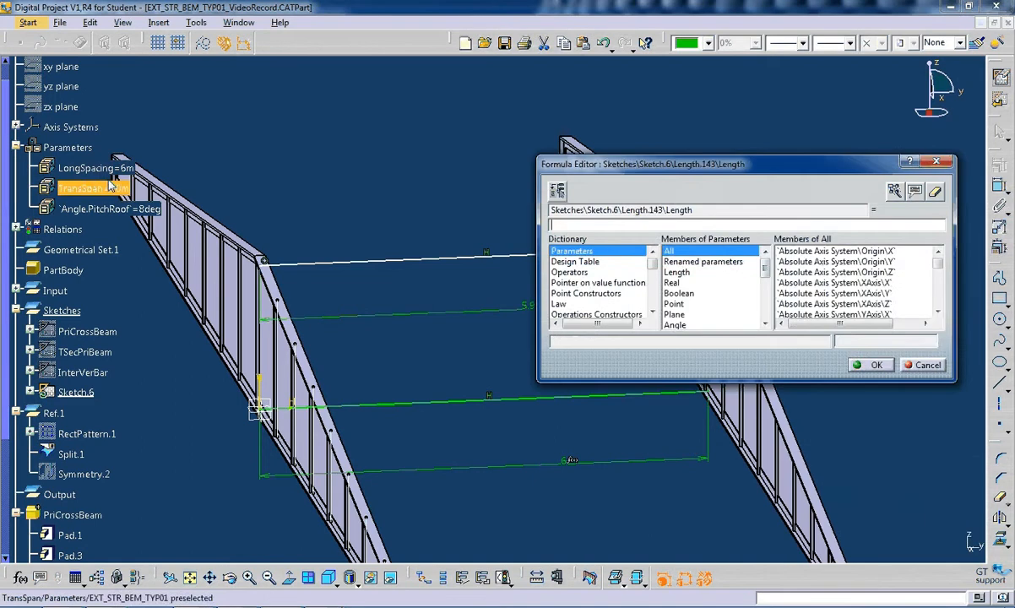
{"action": "left_click", "coordinate": [92, 168]}
{"action": "key", "text": "Return"}
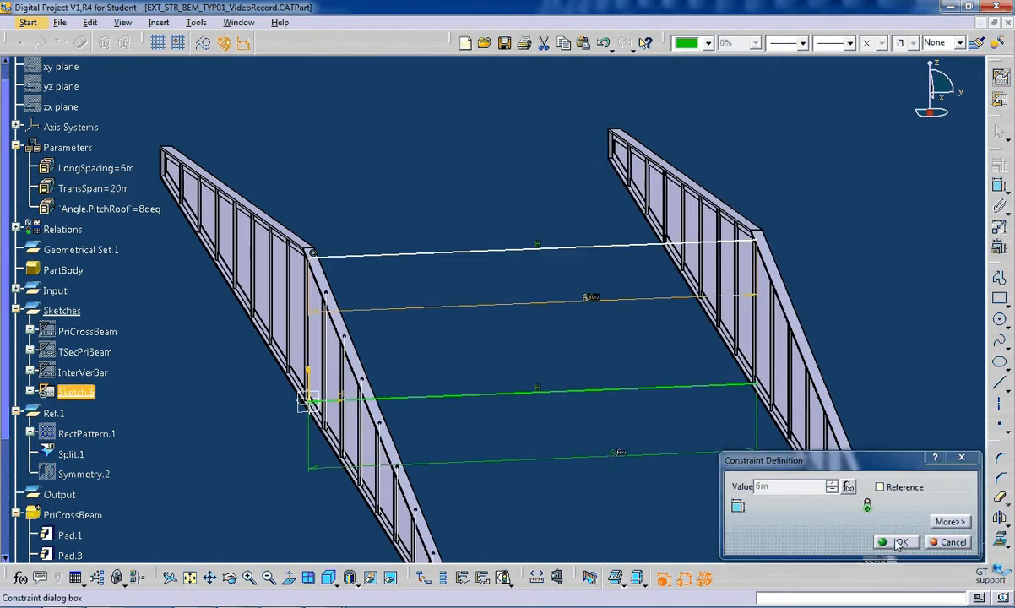
{"action": "left_click", "coordinate": [897, 544]}
Pull the upper line at its end on the first beam's ridge to test its remaining freedom of movement.
{"action": "middle_click_drag", "start_coordinate": [489, 334], "coordinate": [450, 292]}
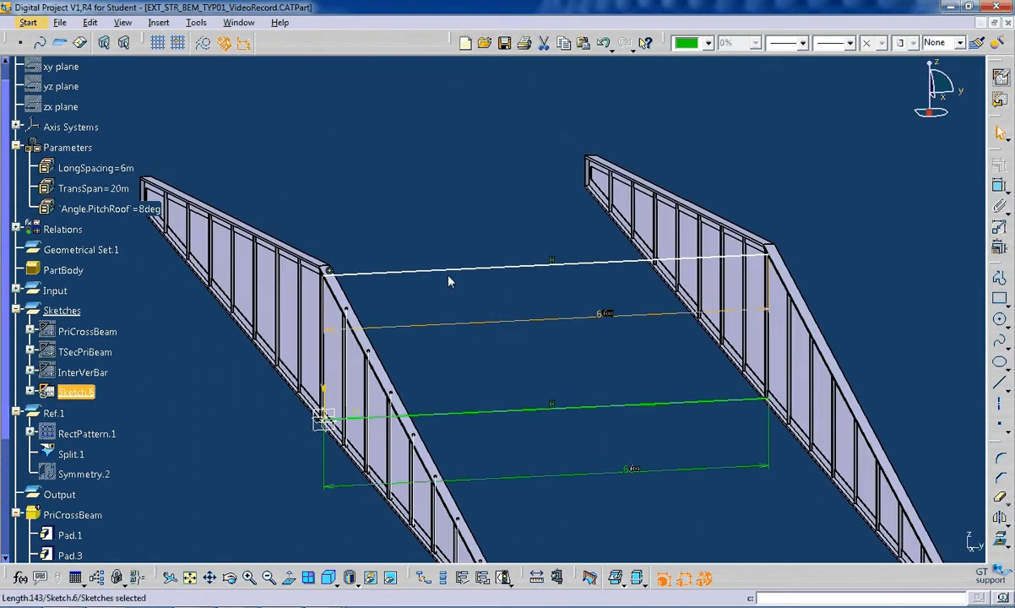
{"action": "left_click", "coordinate": [326, 277]}
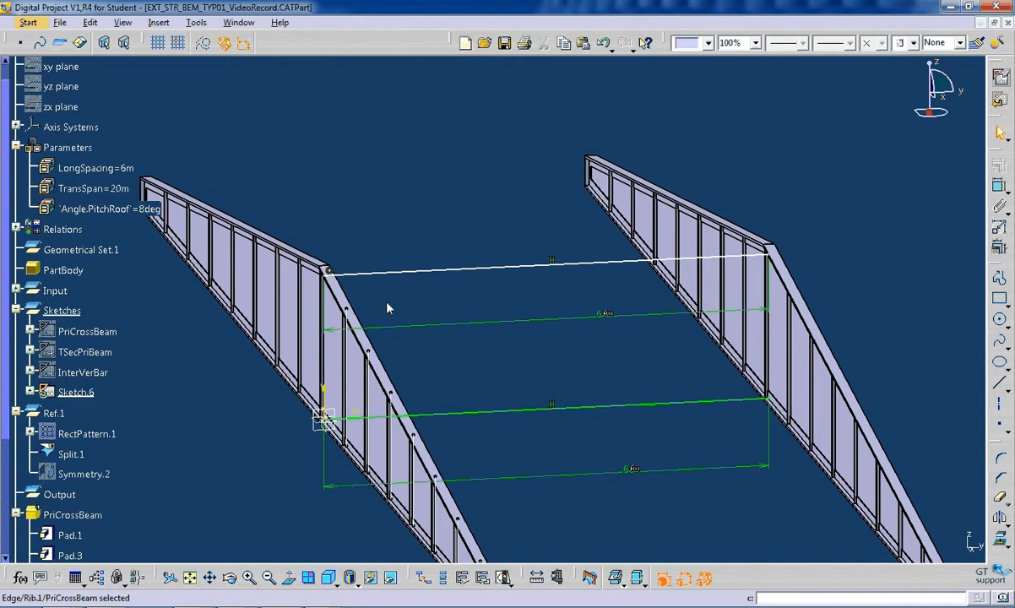
{"action": "left_click", "coordinate": [386, 304]}
{"action": "mouse_move", "coordinate": [326, 271]}
{"action": "left_mouse_down"}
{"action": "mouse_move", "coordinate": [326, 224]}
{"action": "mouse_move", "coordinate": [402, 205]}
{"action": "mouse_move", "coordinate": [414, 317]}
{"action": "mouse_move", "coordinate": [443, 232]}
{"action": "left_mouse_up"}
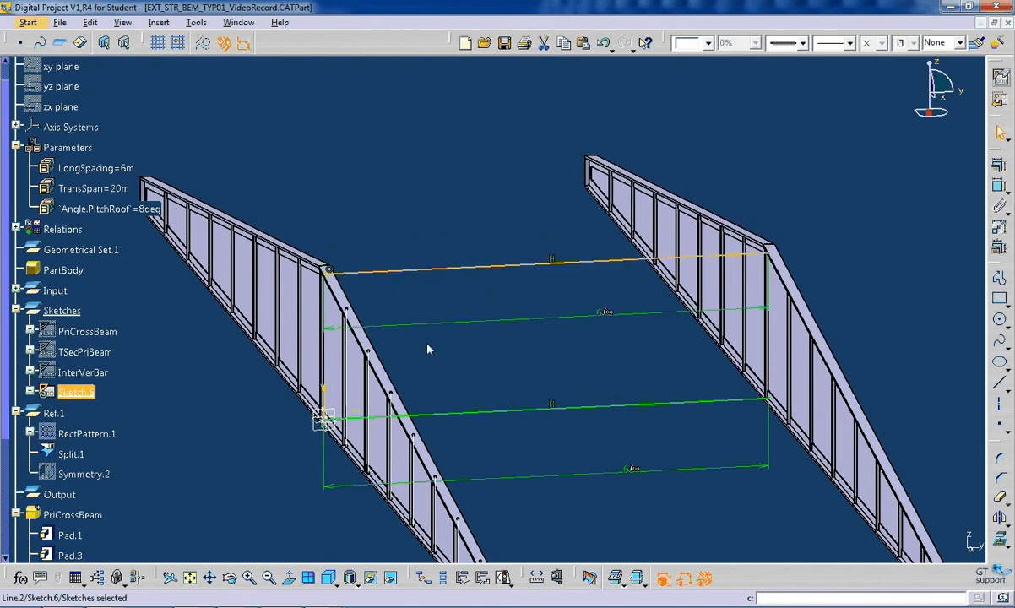
Show the hidden PriCrossBeam sketch for use as a reference at the first beam's ridge.
{"action": "mouse_move", "coordinate": [428, 346]}
{"action": "middle_mouse_down"}
{"action": "mouse_move", "coordinate": [508, 295]}
{"action": "mouse_move", "coordinate": [470, 312]}
{"action": "mouse_move", "coordinate": [494, 353]}
{"action": "mouse_move", "coordinate": [573, 311]}
{"action": "mouse_move", "coordinate": [584, 324]}
{"action": "mouse_move", "coordinate": [663, 283]}
{"action": "mouse_move", "coordinate": [582, 324]}
{"action": "mouse_move", "coordinate": [582, 335]}
{"action": "middle_mouse_up"}
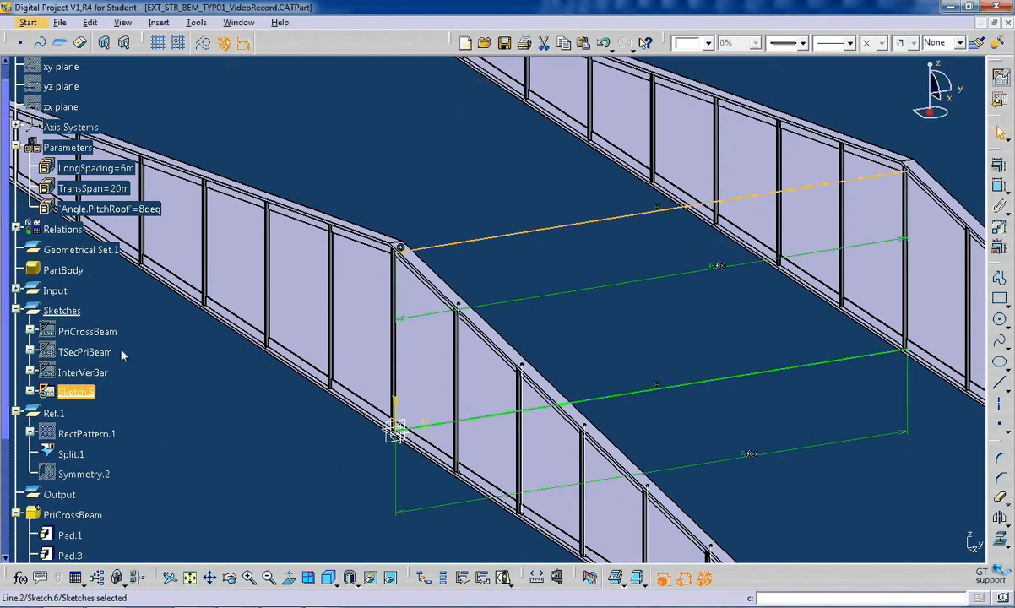
{"action": "right_click", "coordinate": [95, 332]}
{"action": "left_click", "coordinate": [140, 378]}
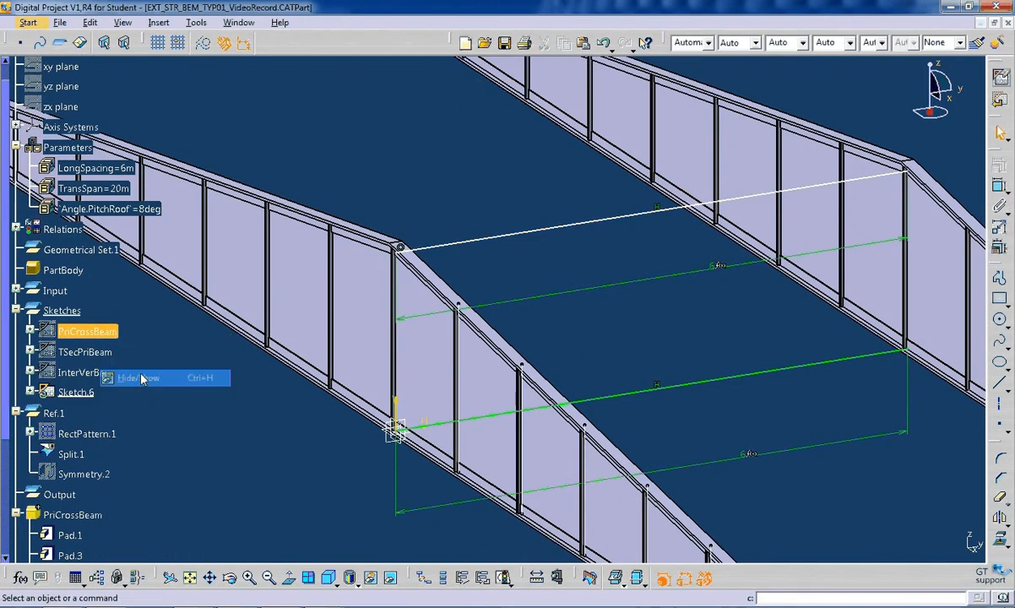
Constrain the upper truss line to be coincident with the ridge point of the PriCrossBeam sketch.
{"action": "mouse_move", "coordinate": [276, 377]}
{"action": "middle_mouse_down"}
{"action": "mouse_move", "coordinate": [437, 297]}
{"action": "mouse_move", "coordinate": [437, 270]}
{"action": "middle_mouse_up"}
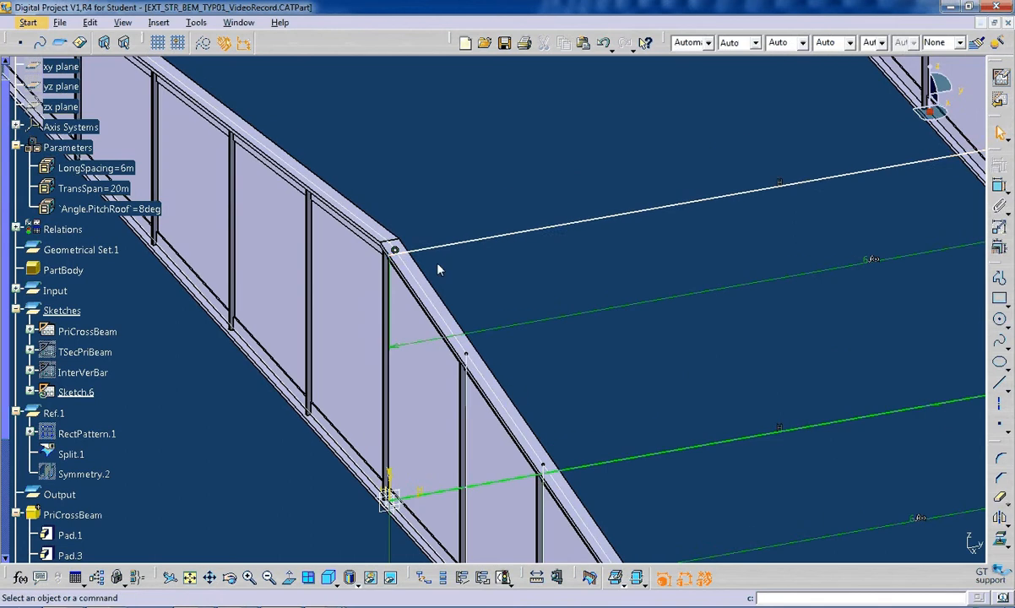
{"action": "left_click", "coordinate": [445, 249]}
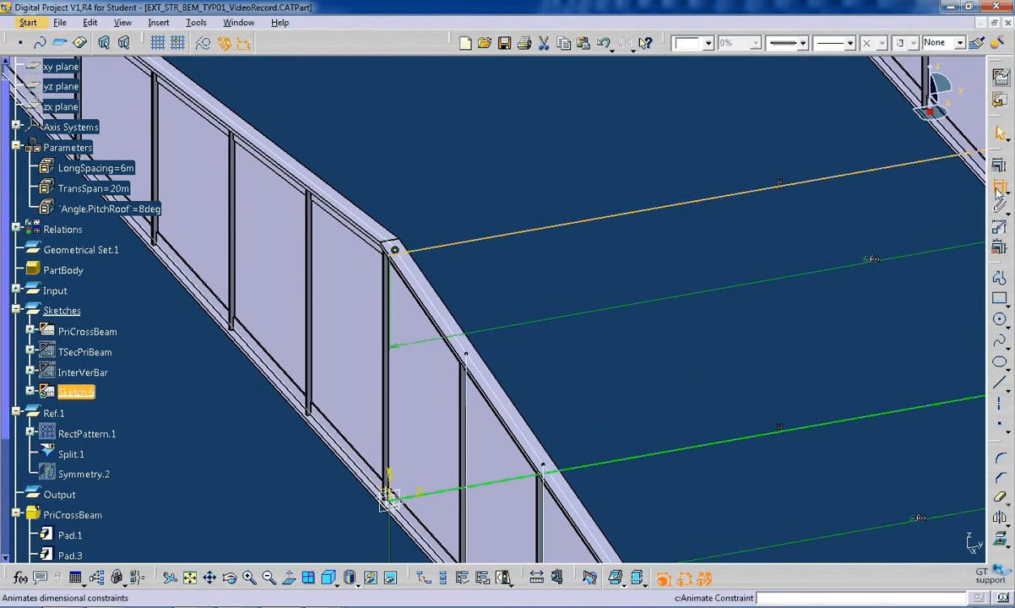
{"action": "left_click", "coordinate": [662, 577]}
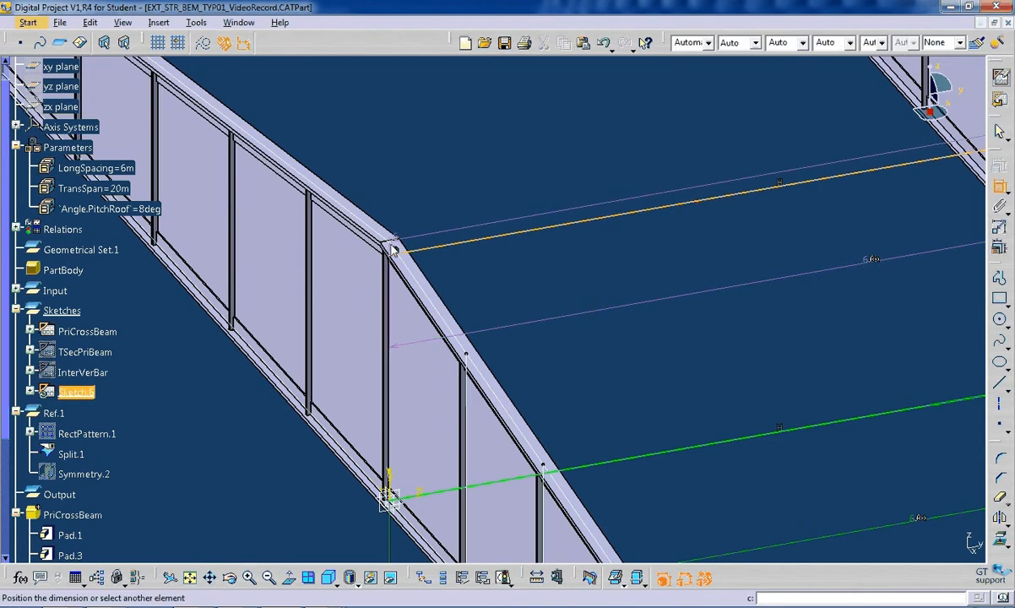
{"action": "middle_click_drag", "start_coordinate": [393, 250], "coordinate": [567, 325]}
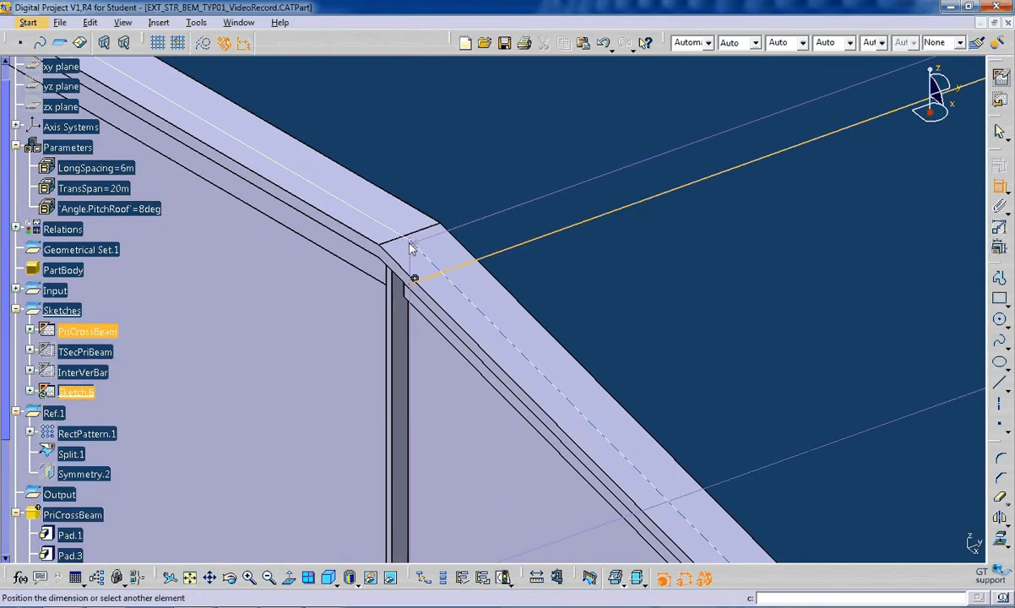
{"action": "left_click", "coordinate": [413, 245]}
{"action": "right_click", "coordinate": [525, 181]}
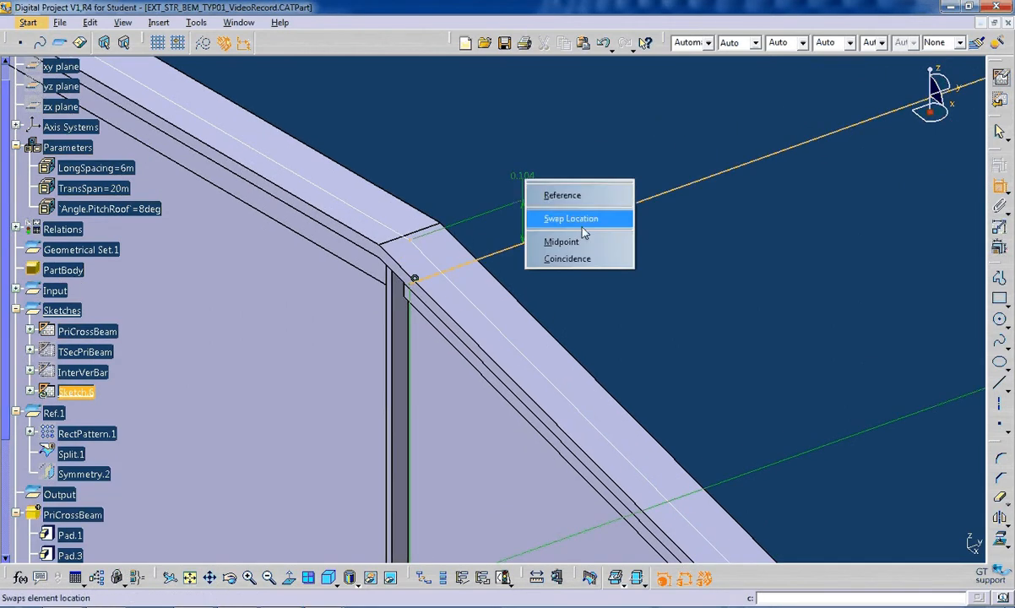
{"action": "left_click", "coordinate": [573, 260]}
Draw a vertical line from the midpoint of the lower truss line up to the upper truss line.
{"action": "middle_click_drag", "start_coordinate": [717, 263], "coordinate": [578, 277]}
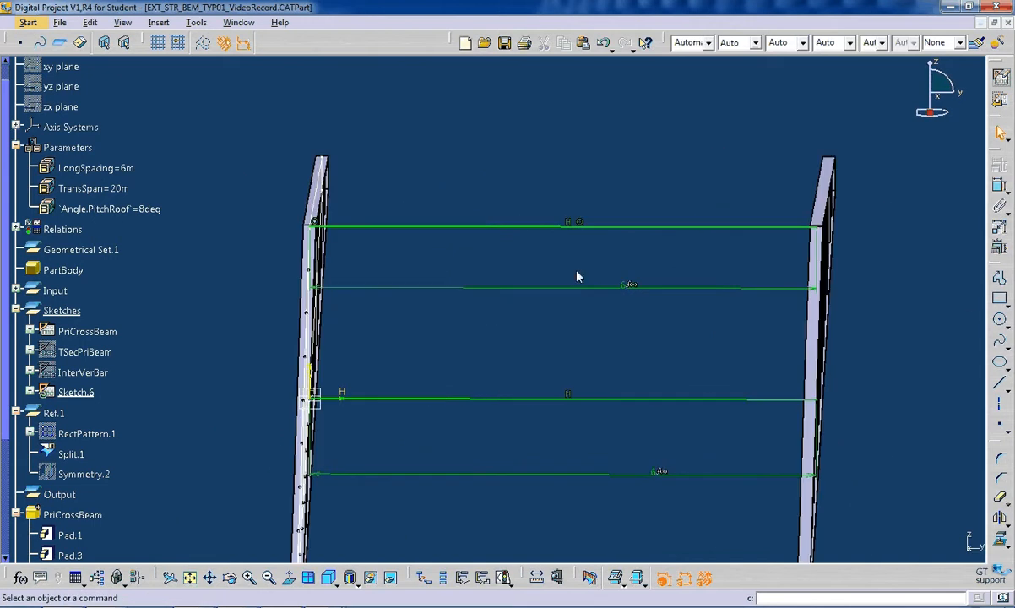
{"action": "left_click", "coordinate": [1002, 387]}
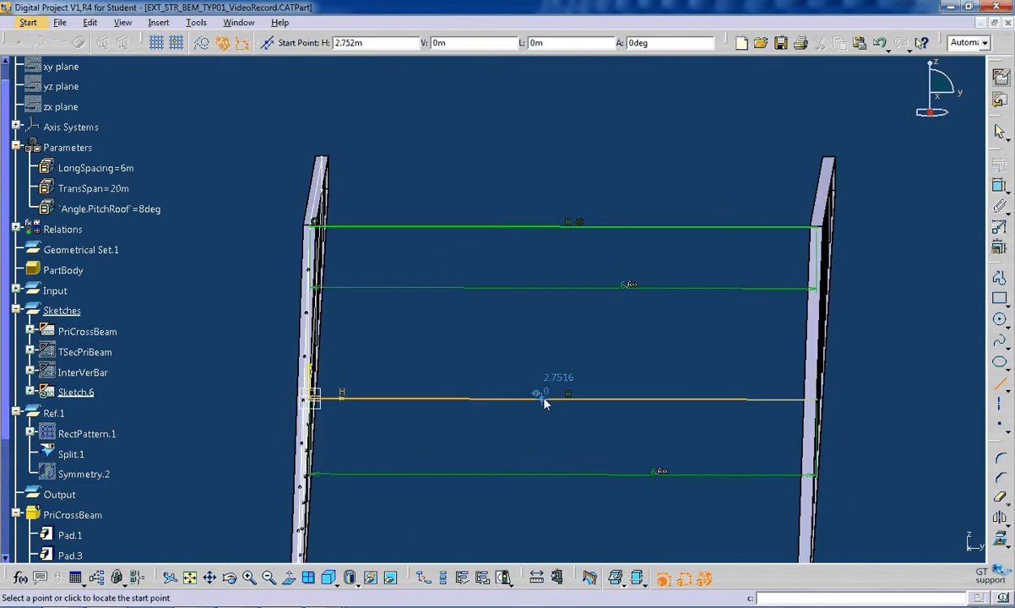
{"action": "left_click", "coordinate": [563, 397]}
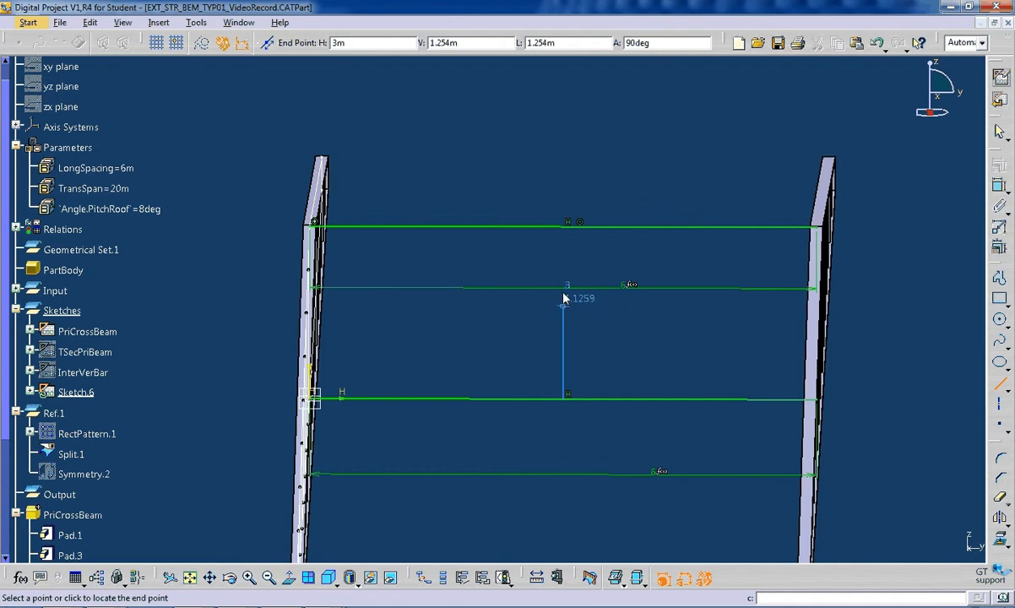
{"action": "left_click", "coordinate": [563, 228]}
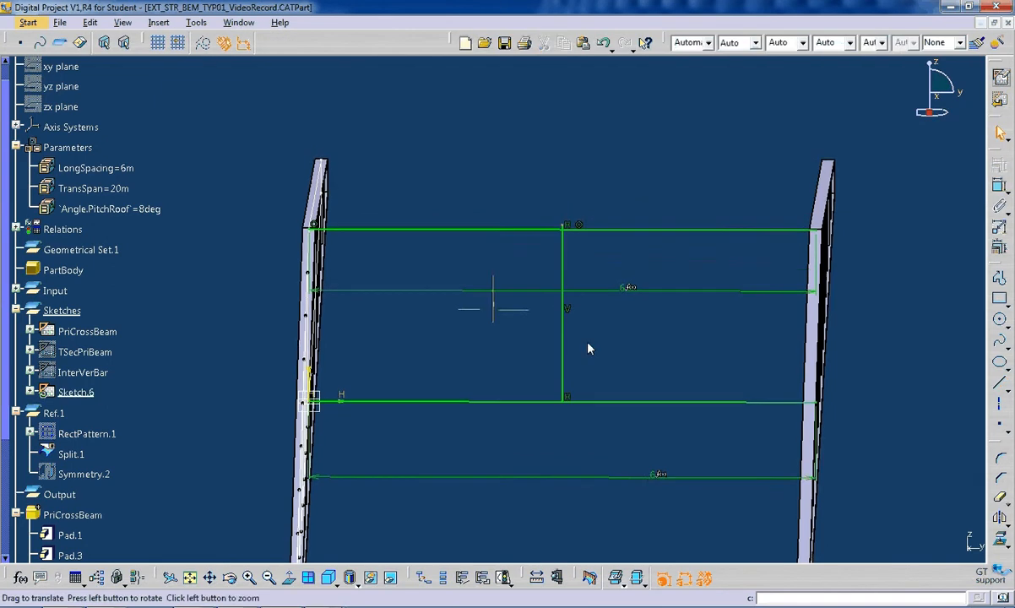
Delete the central line's vertical constraint and pull its upper end away from the upper truss line.
{"action": "middle_click_drag", "start_coordinate": [588, 347], "coordinate": [575, 353]}
{"action": "left_click", "coordinate": [555, 314]}
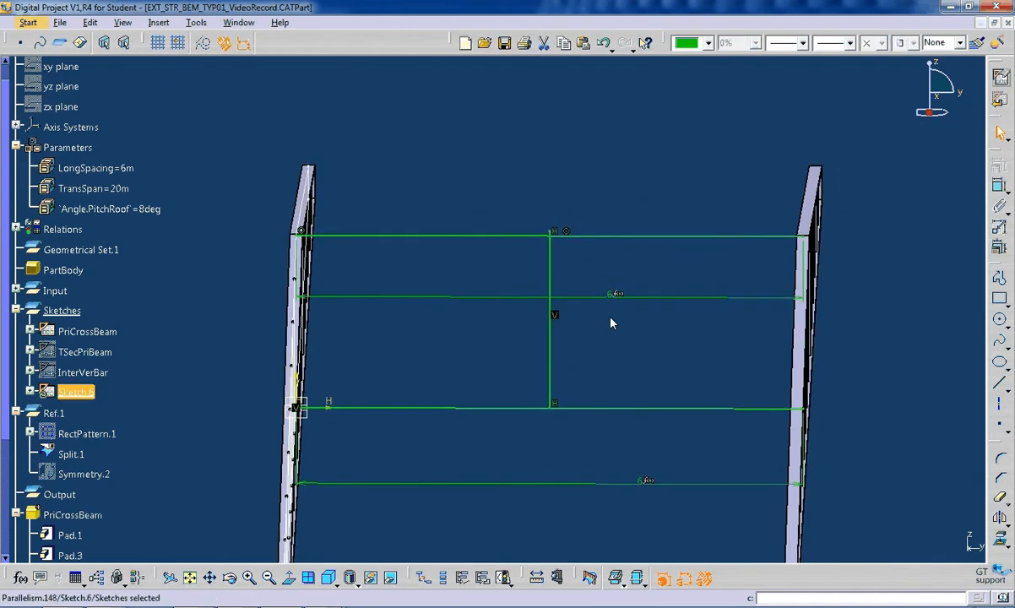
{"action": "key", "text": "Delete"}
{"action": "left_click_drag", "start_coordinate": [551, 232], "coordinate": [573, 262]}
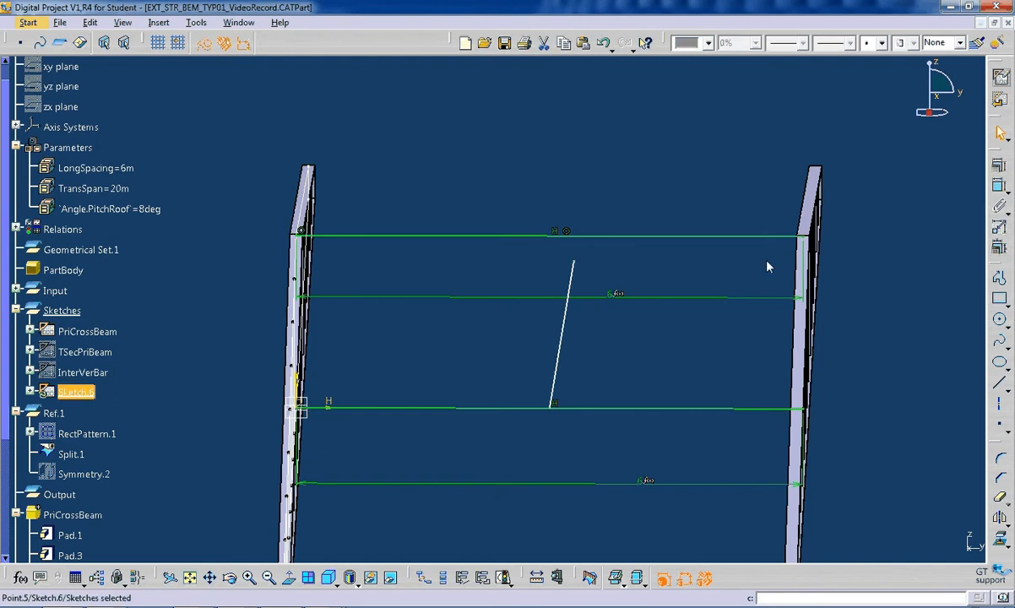
Constrain the central line's upper endpoint to the midpoint of the upper truss line.
{"action": "left_click", "coordinate": [718, 240]}
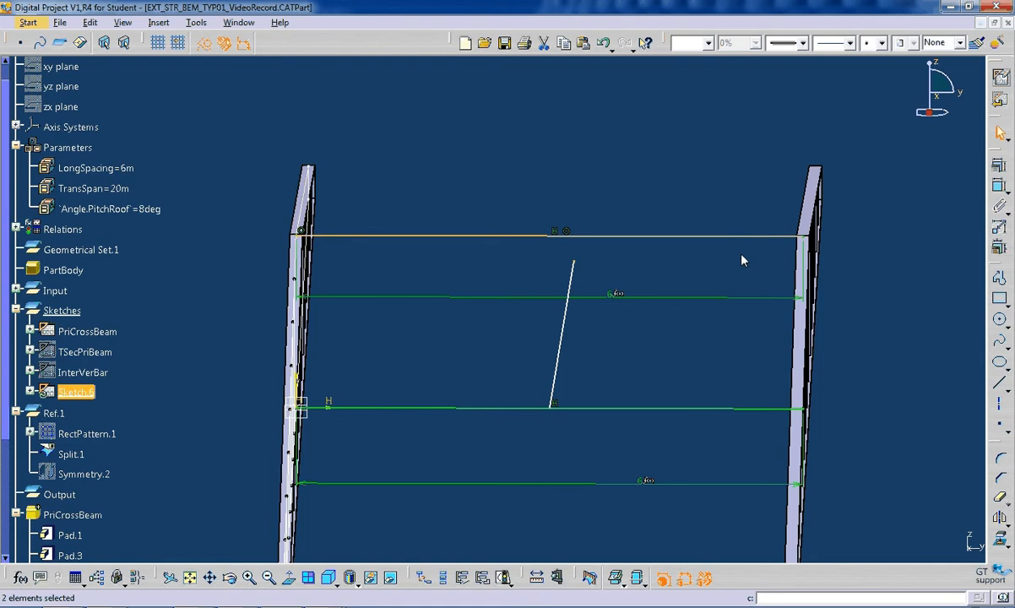
{"action": "left_click", "coordinate": [997, 166]}
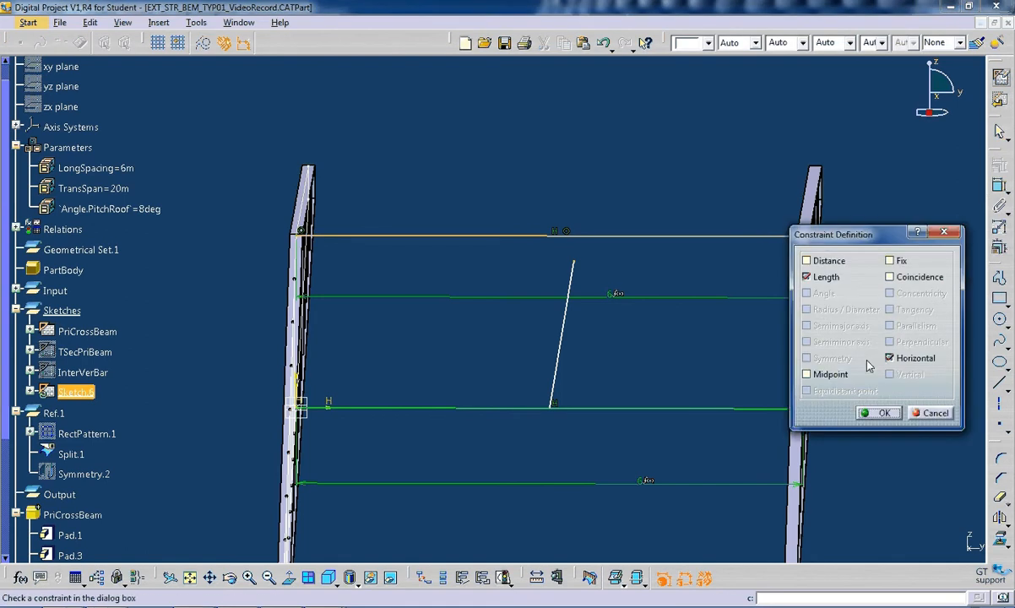
{"action": "left_click", "coordinate": [806, 374]}
{"action": "left_click", "coordinate": [875, 411]}
Sketch a four-segment W-shaped profile of truss diagonals from the first beam's ridge through the upper midpoint to the second beam's ridge.
{"action": "middle_click_drag", "start_coordinate": [655, 405], "coordinate": [582, 453]}
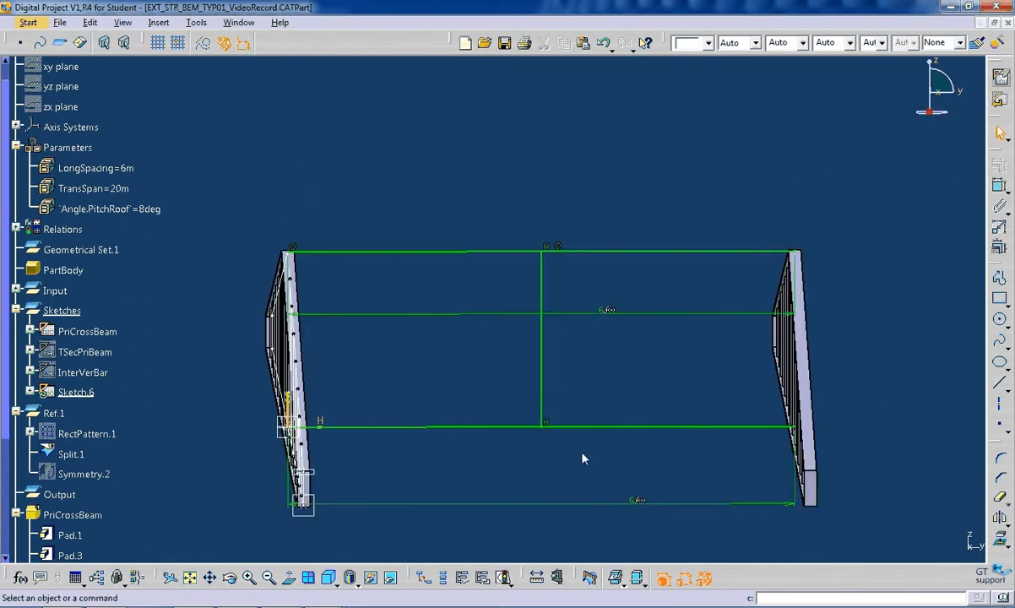
{"action": "left_click", "coordinate": [289, 578]}
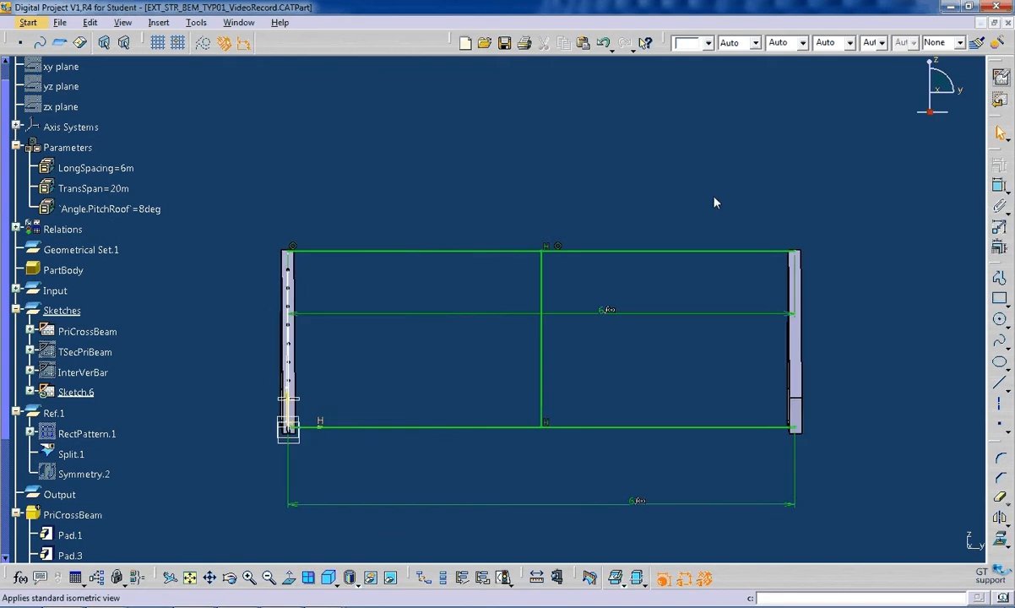
{"action": "left_click", "coordinate": [999, 278]}
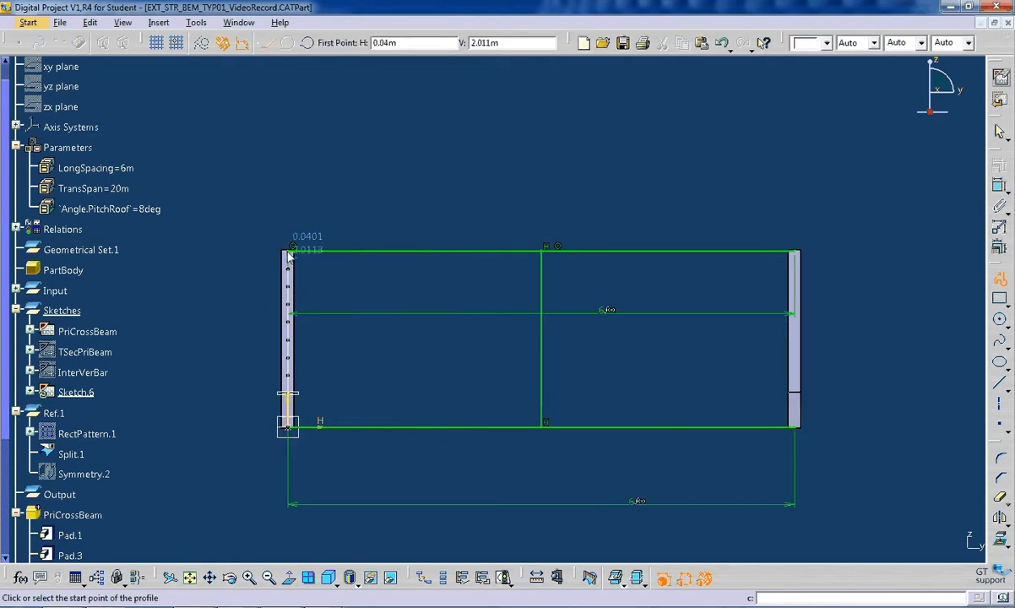
{"action": "left_click", "coordinate": [291, 252]}
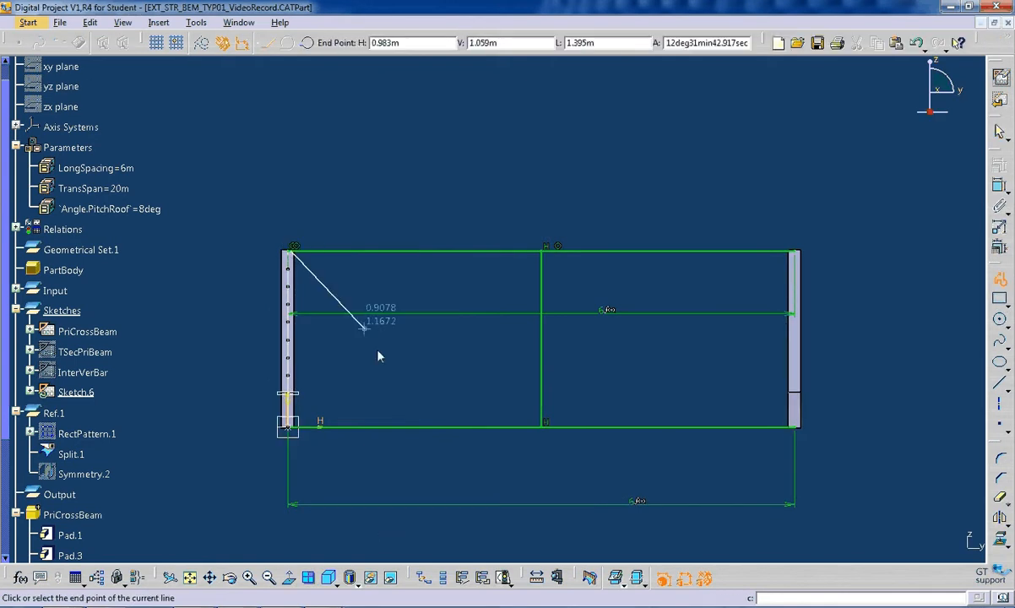
{"action": "left_click", "coordinate": [406, 426]}
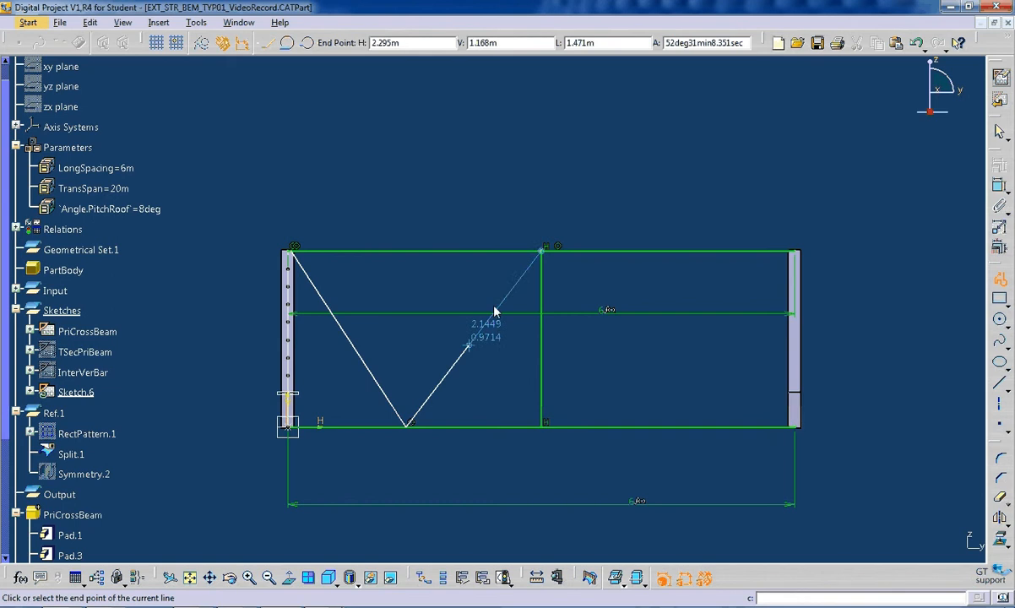
{"action": "left_click", "coordinate": [540, 251]}
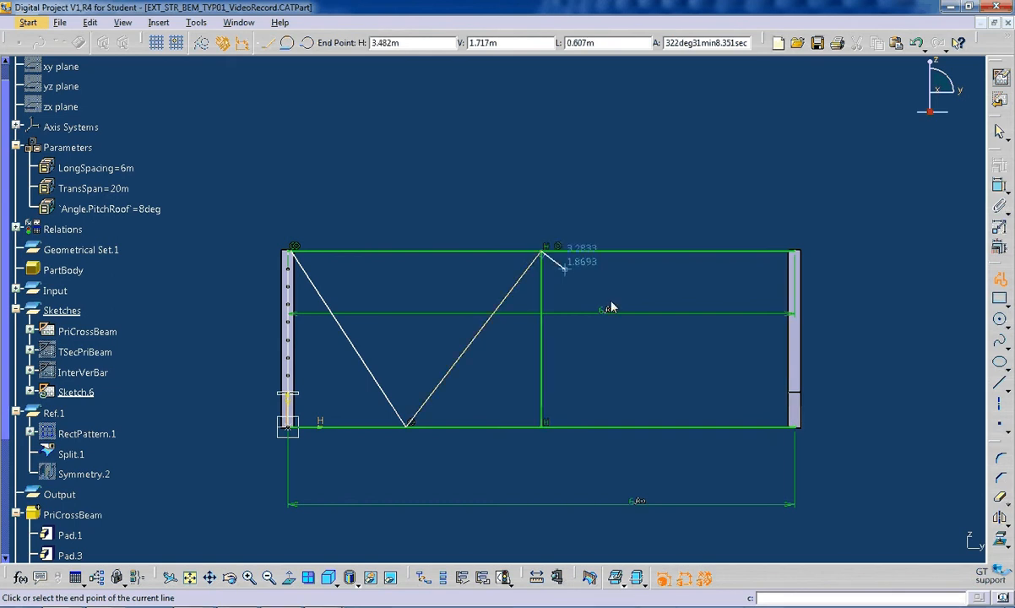
{"action": "left_click", "coordinate": [669, 425]}
{"action": "left_click", "coordinate": [794, 251]}
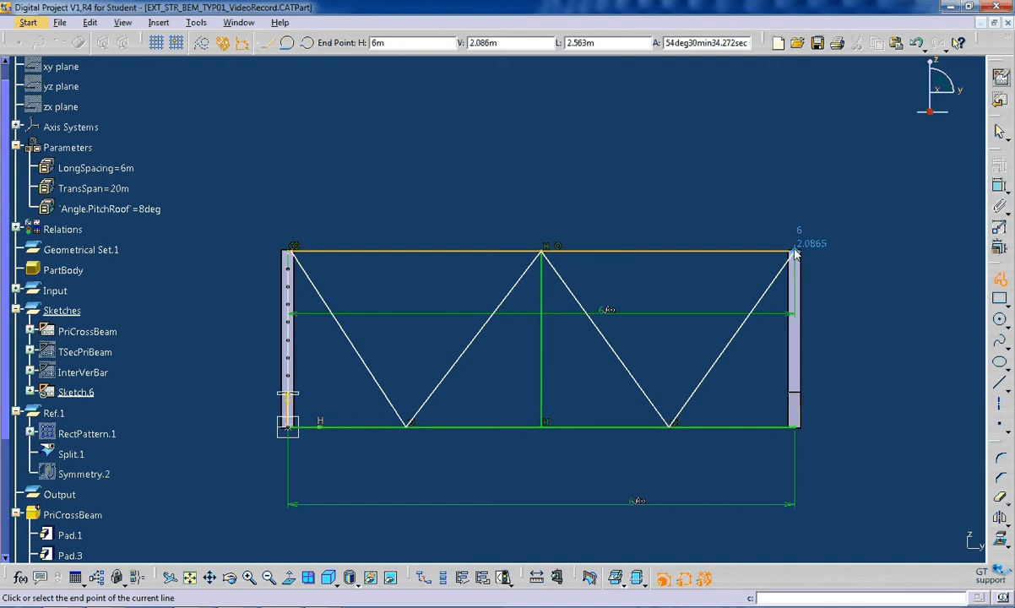
{"action": "key", "text": "Escape"}
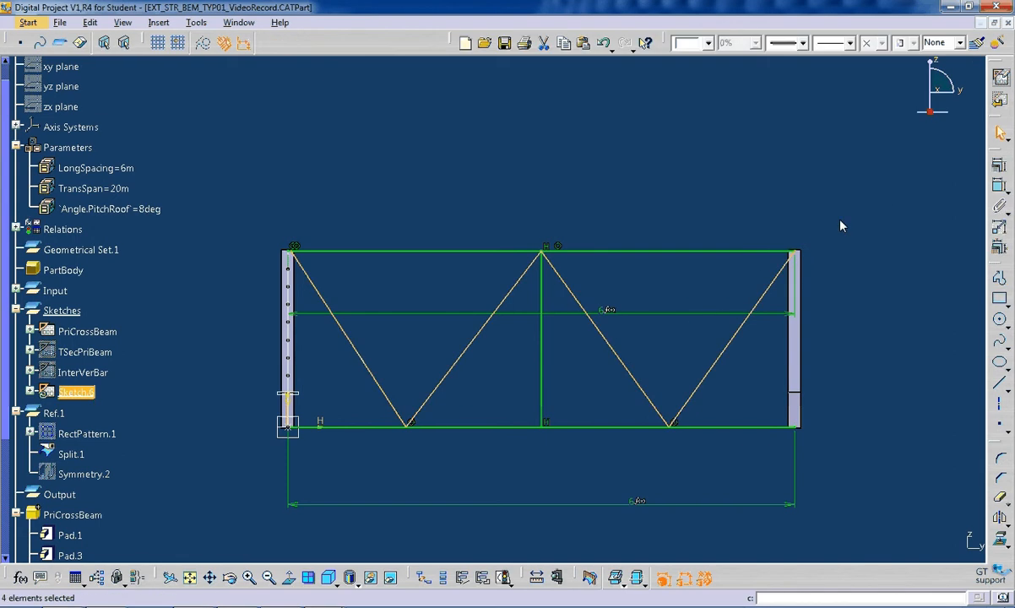
{"action": "left_click", "coordinate": [684, 200]}
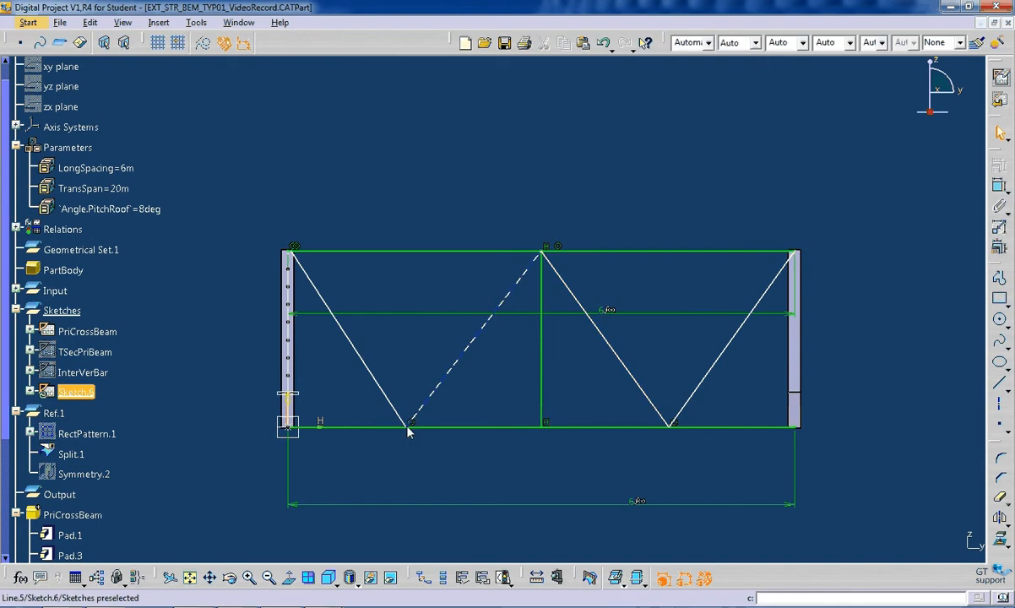
Pull the two lower nodes of the diagonals along the lower line to test their remaining freedom of movement.
{"action": "left_click_drag", "start_coordinate": [406, 427], "coordinate": [410, 428]}
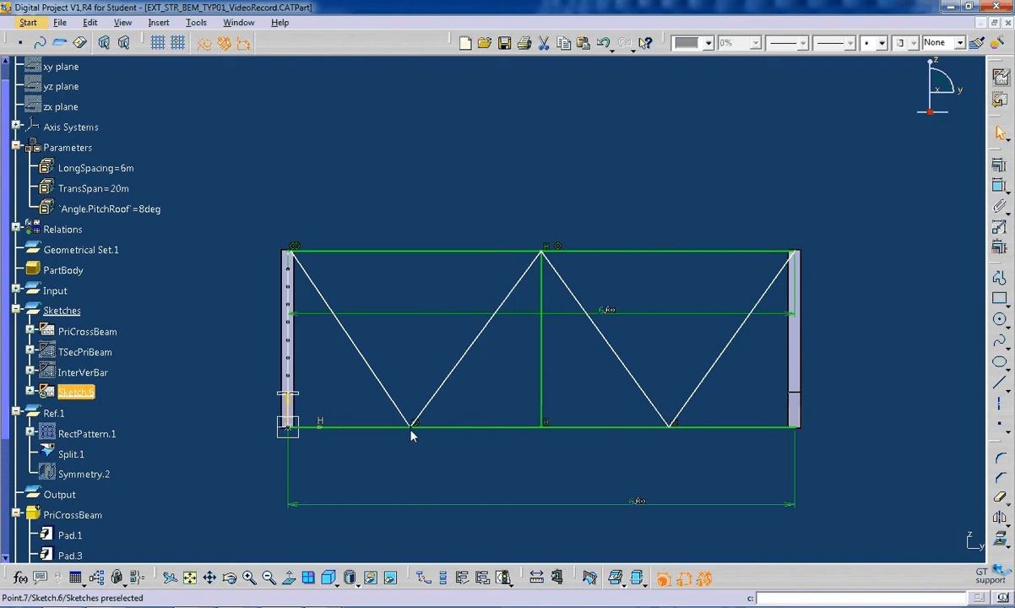
{"action": "left_click", "coordinate": [670, 427]}
{"action": "left_click", "coordinate": [845, 333]}
Dimension the horizontal distance from the first lower diagonal node to the central vertical line, placing it below the lower line.
{"action": "left_click", "coordinate": [998, 186]}
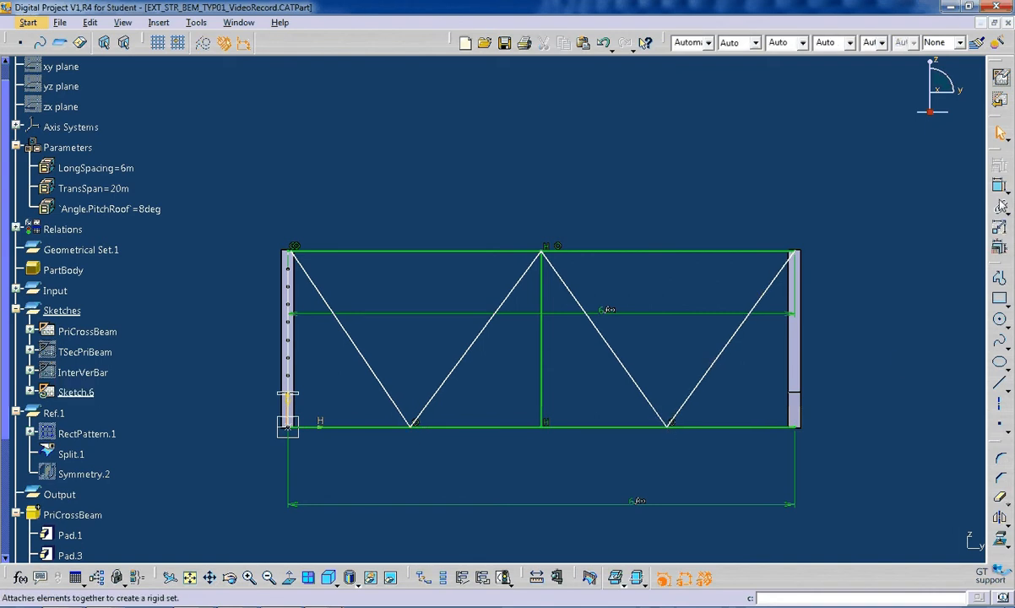
{"action": "left_click", "coordinate": [411, 427]}
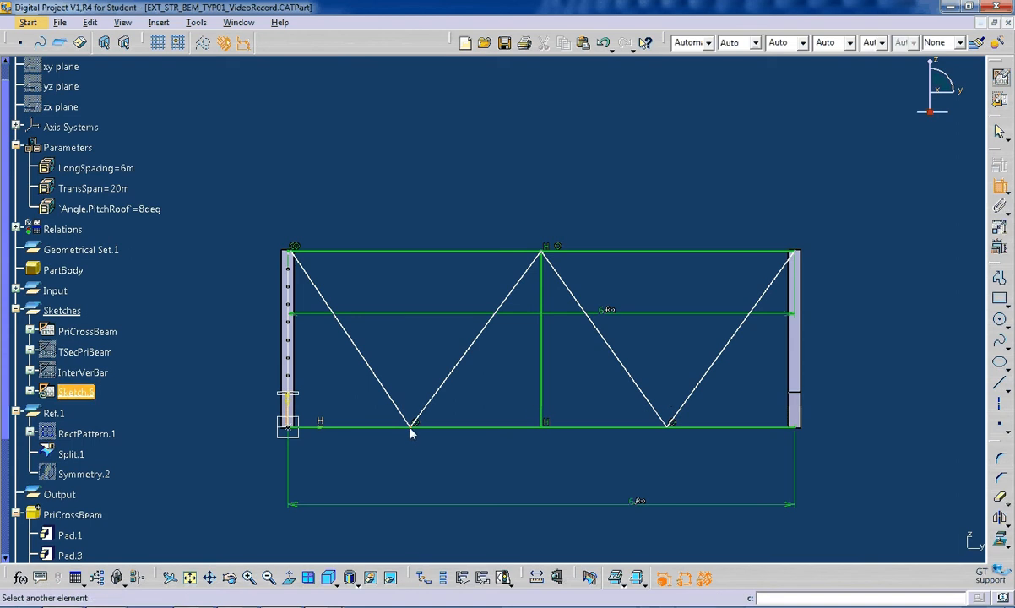
{"action": "left_click", "coordinate": [542, 401]}
{"action": "double_click", "coordinate": [485, 457]}
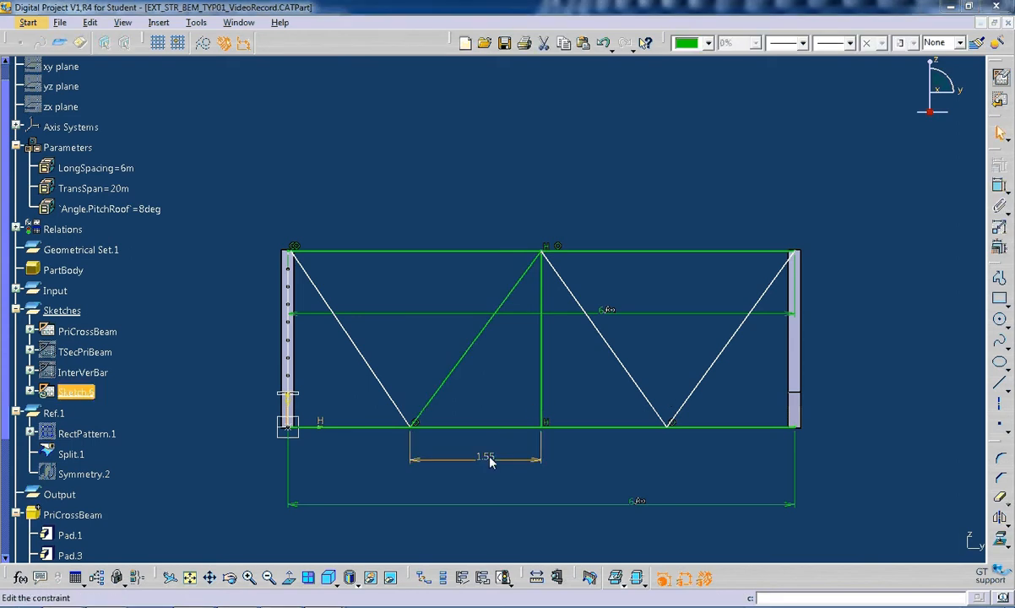
Drive the first node's offset dimension with a formula equal to the lower line's length divided by 4.
{"action": "right_click", "coordinate": [773, 487]}
{"action": "left_click", "coordinate": [816, 323]}
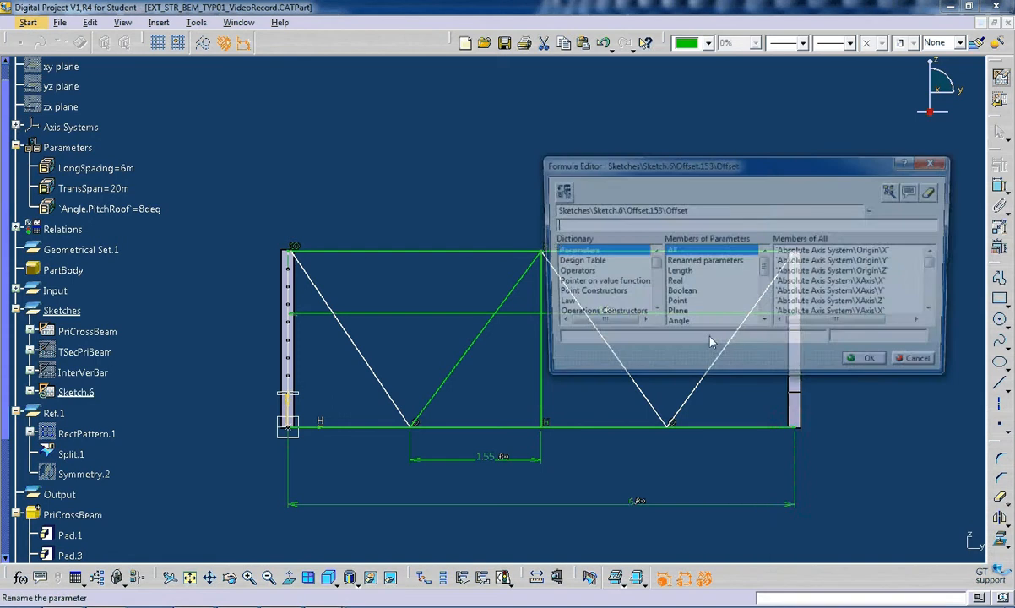
{"action": "left_click_drag", "start_coordinate": [652, 158], "coordinate": [657, 96]}
{"action": "left_click", "coordinate": [634, 503]}
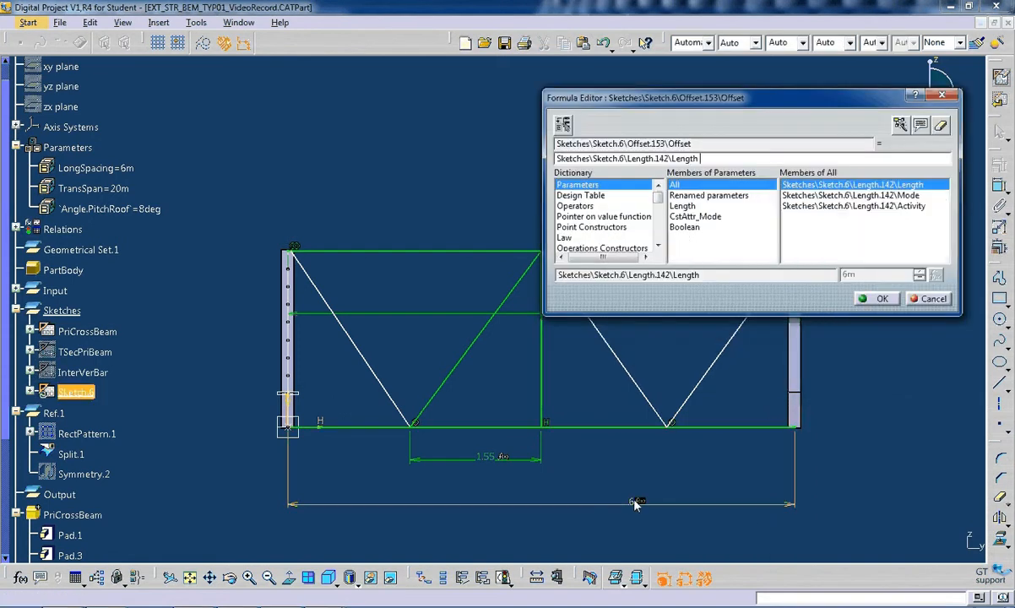
{"action": "type", "text": "/4"}
{"action": "left_click", "coordinate": [878, 298]}
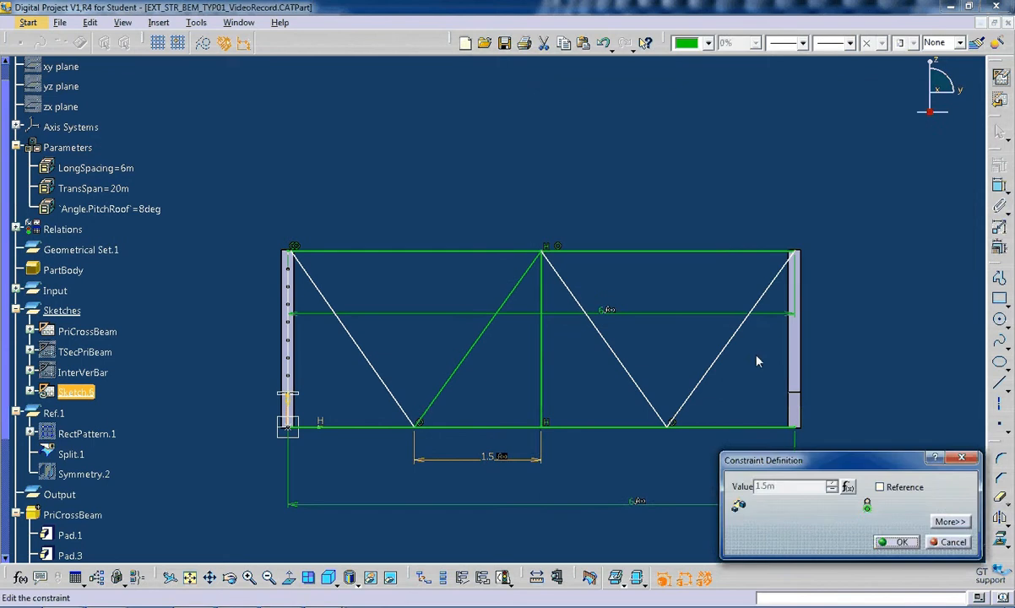
{"action": "left_click", "coordinate": [895, 543]}
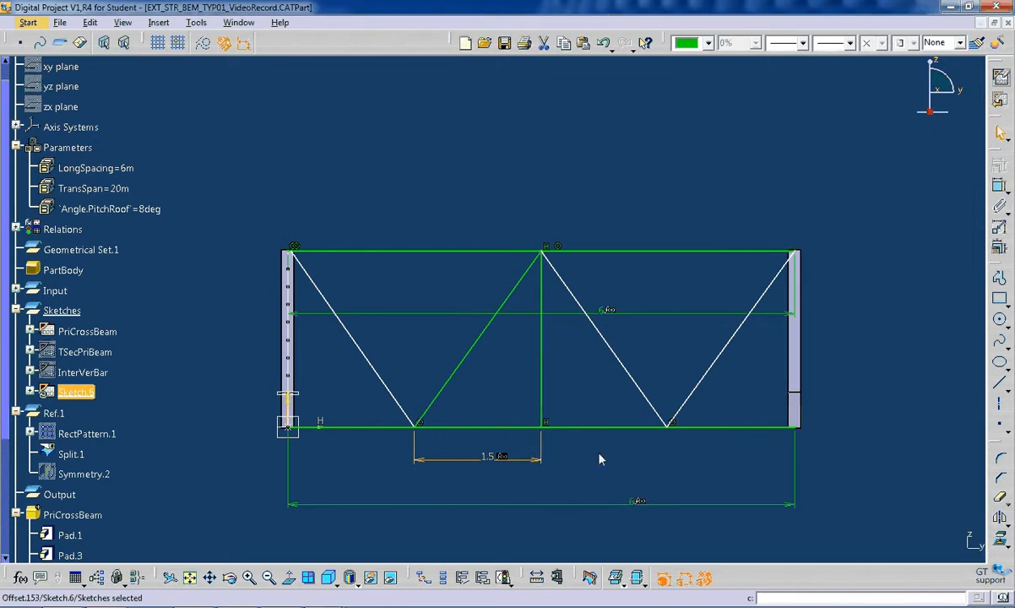
{"action": "left_click", "coordinate": [1000, 187]}
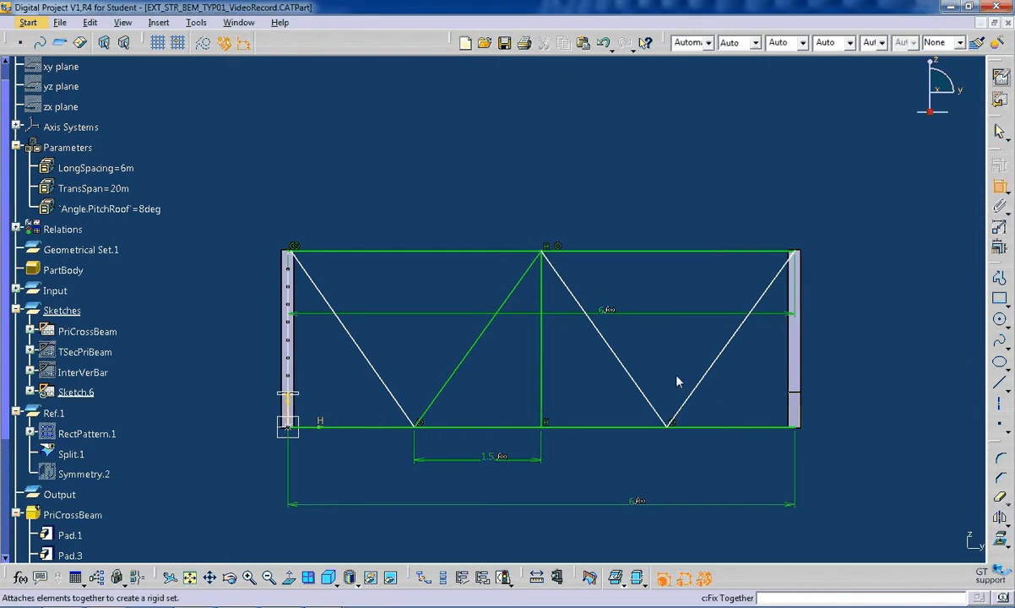
{"action": "left_click", "coordinate": [667, 433]}
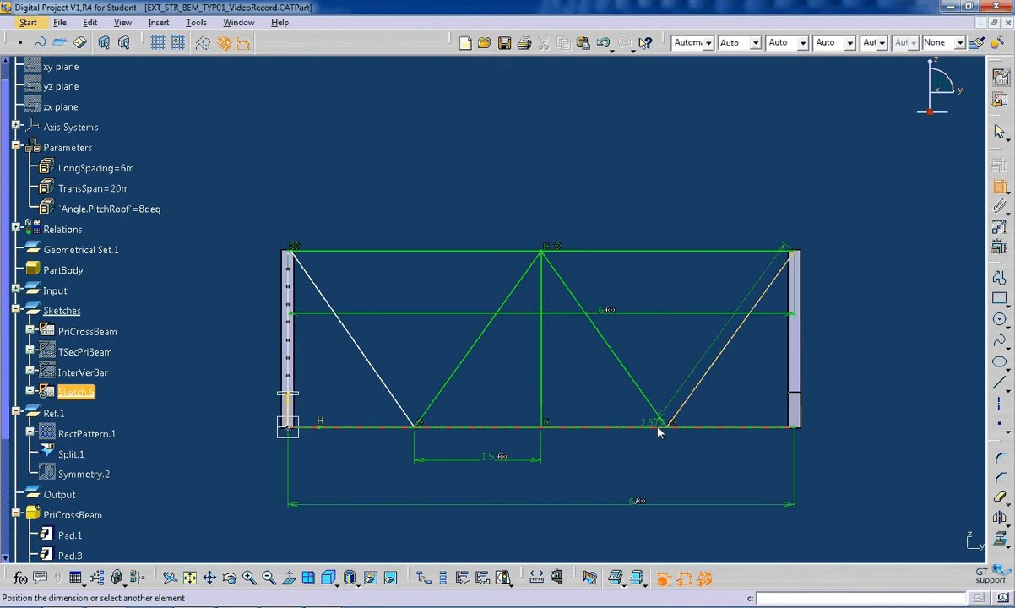
{"action": "key", "text": "Escape"}
{"action": "left_click", "coordinate": [838, 322]}
{"action": "left_click", "coordinate": [1000, 187]}
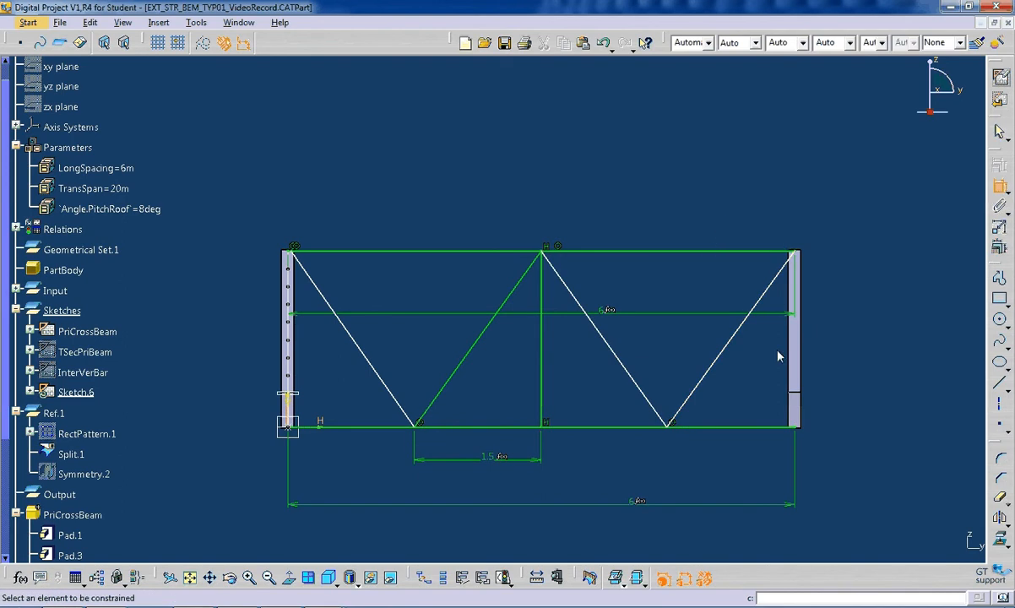
{"action": "left_click", "coordinate": [667, 428]}
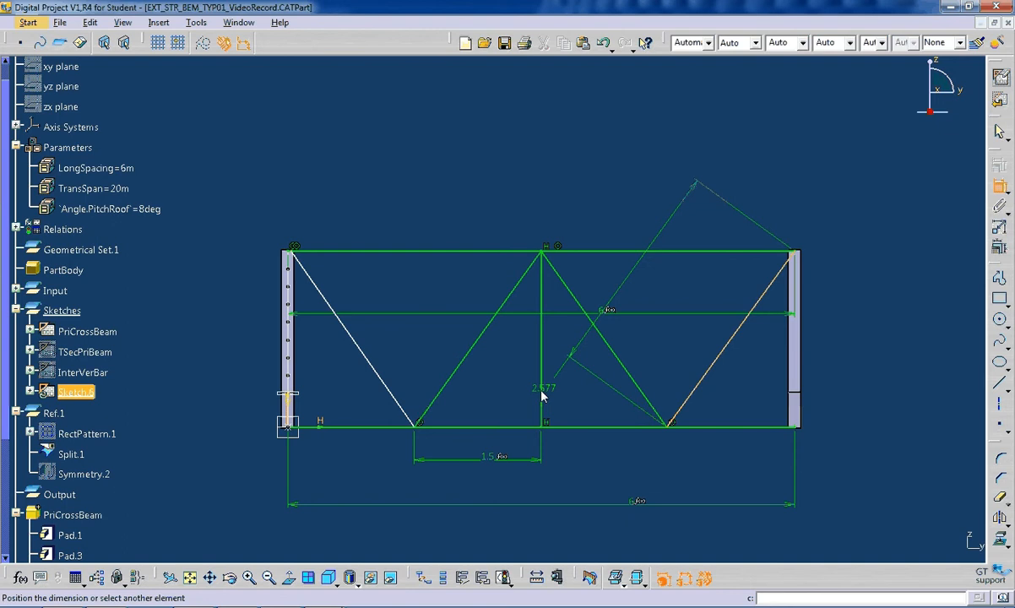
{"action": "key", "text": "Escape"}
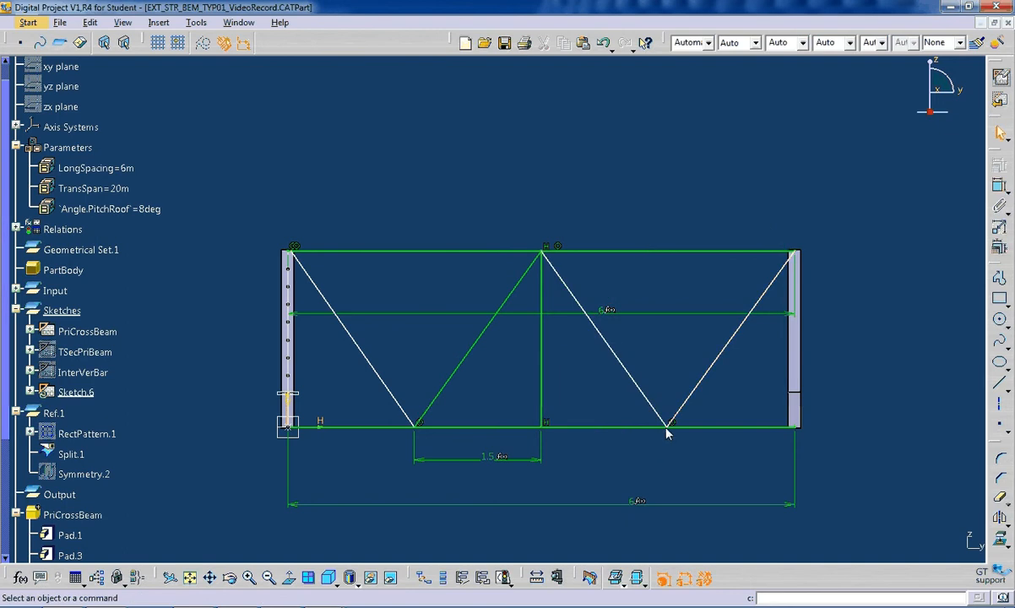
Dimension the distance from the second lower diagonal node to the central vertical line, placing it level with the first node's offset dimension.
{"action": "left_click", "coordinate": [667, 423]}
{"action": "middle_click_drag", "start_coordinate": [679, 460], "coordinate": [675, 451]}
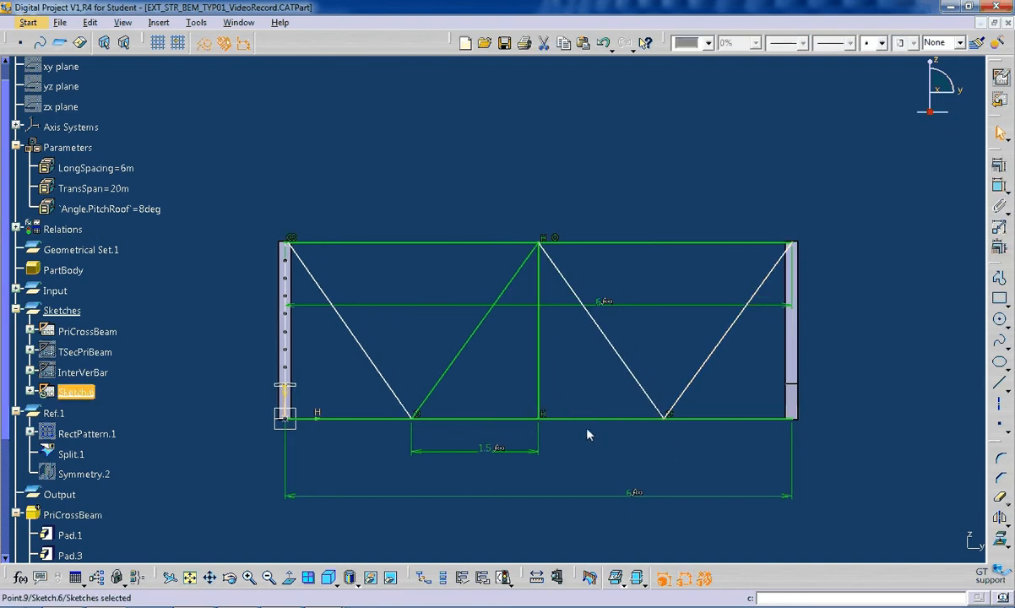
{"action": "left_click", "coordinate": [539, 403]}
{"action": "left_click", "coordinate": [999, 227]}
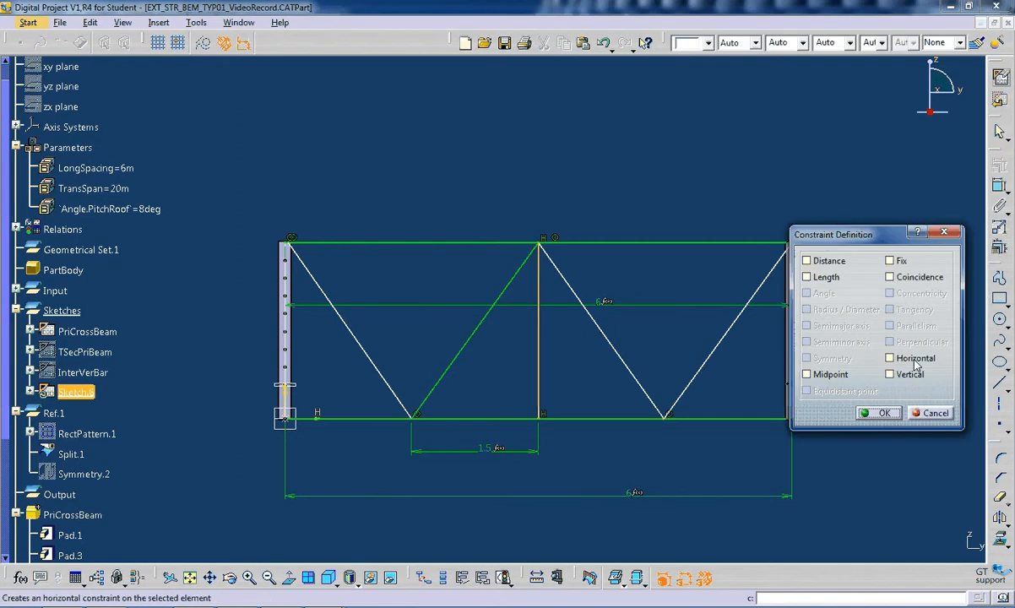
{"action": "left_click", "coordinate": [807, 261]}
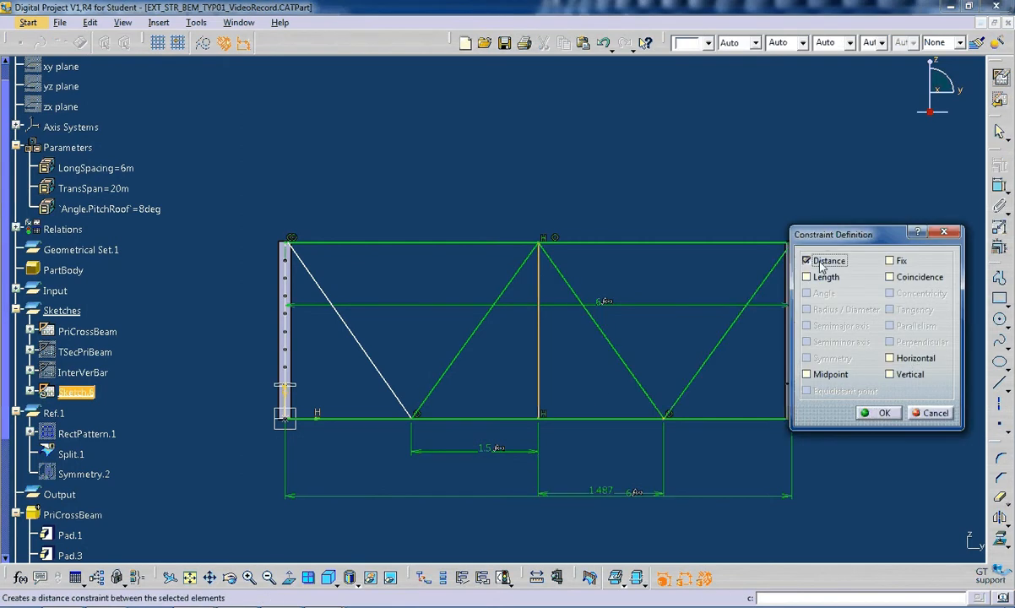
{"action": "left_click", "coordinate": [874, 413]}
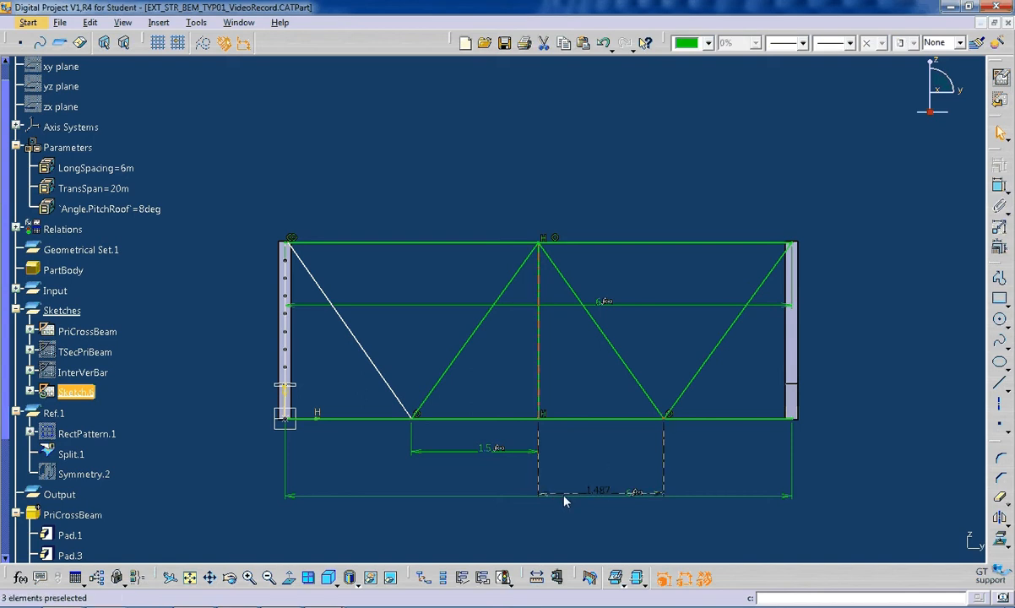
{"action": "left_click_drag", "start_coordinate": [565, 501], "coordinate": [564, 455]}
Drive the second node's offset dimension with a formula equal to the lower line's length divided by 4.
{"action": "double_click", "coordinate": [542, 423]}
{"action": "right_click", "coordinate": [798, 496]}
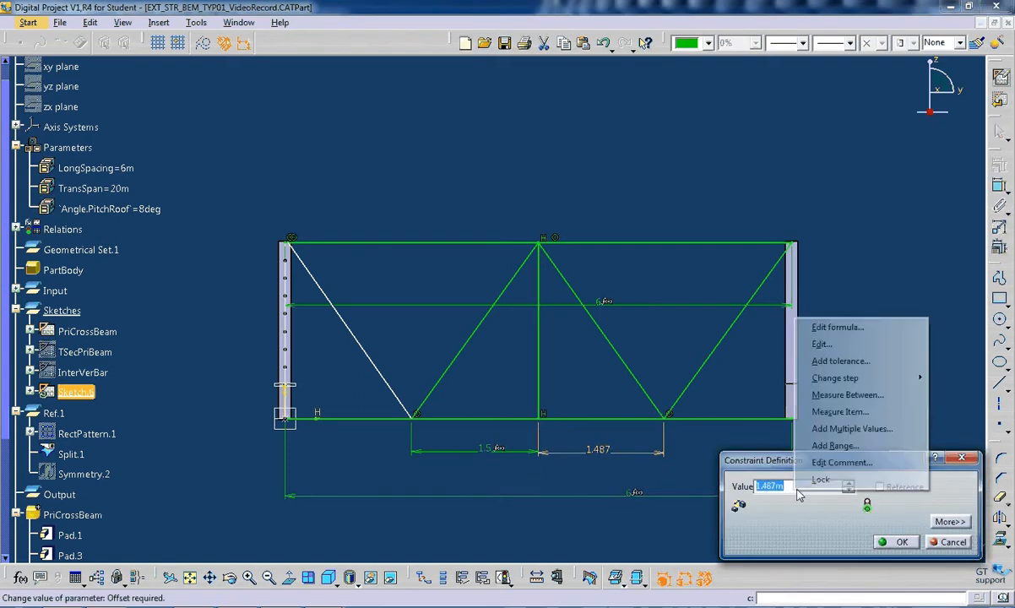
{"action": "left_click", "coordinate": [835, 326]}
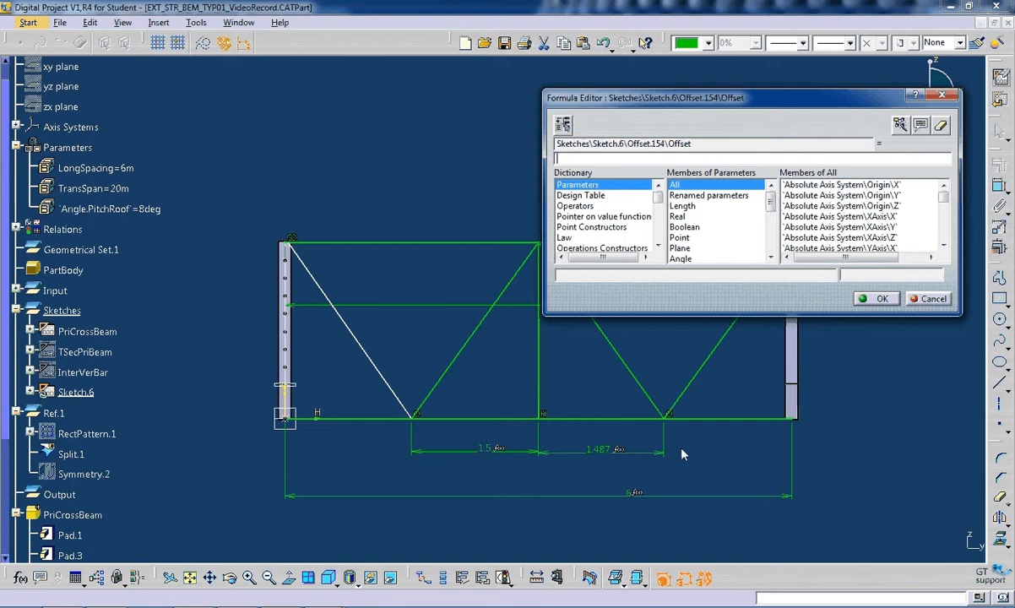
{"action": "left_click", "coordinate": [632, 497]}
{"action": "type", "text": "/4"}
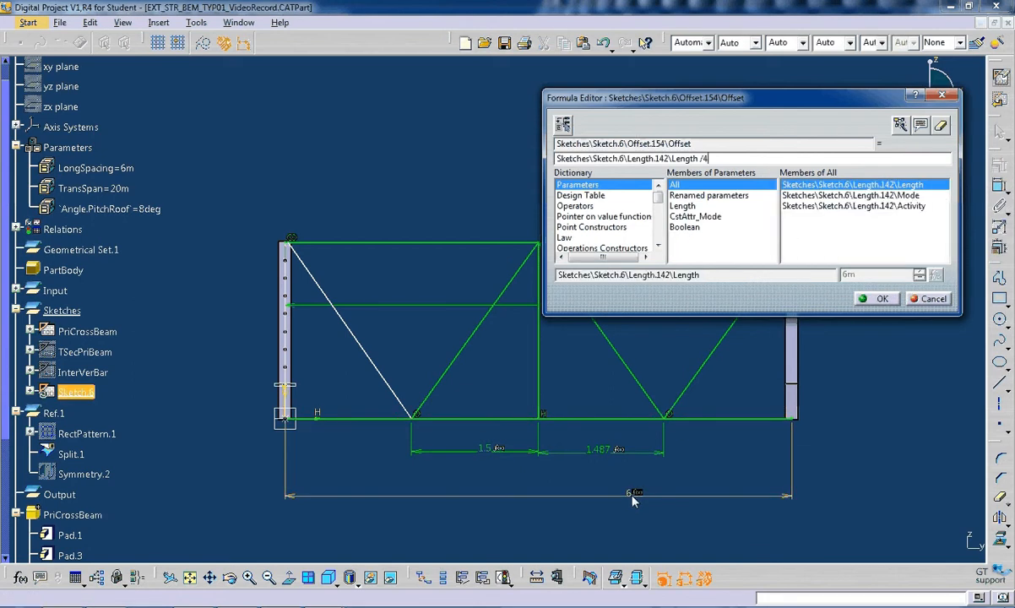
{"action": "left_click", "coordinate": [880, 299]}
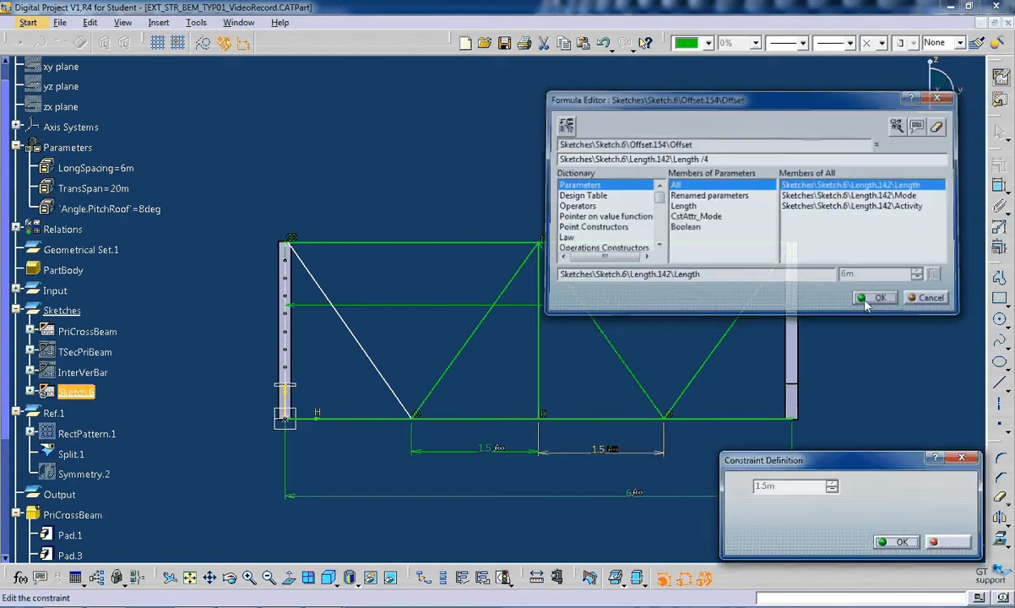
{"action": "key", "text": "Return"}
{"action": "left_click", "coordinate": [842, 383]}
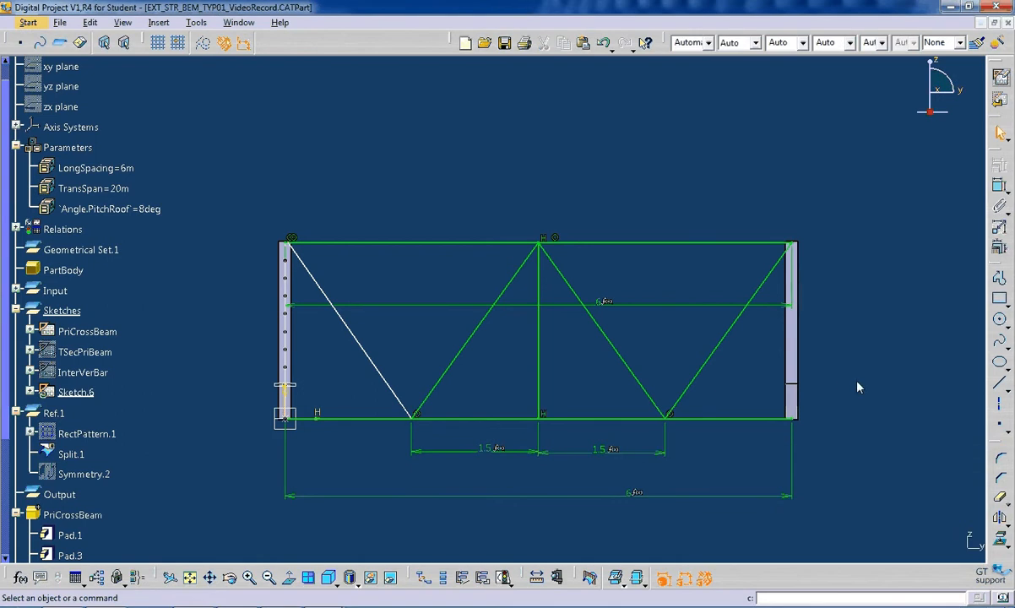
Pull the first diagonal to test its freedom, and constrain its upper end coincident with the upper line's endpoint at the first beam.
{"action": "left_click", "coordinate": [416, 408]}
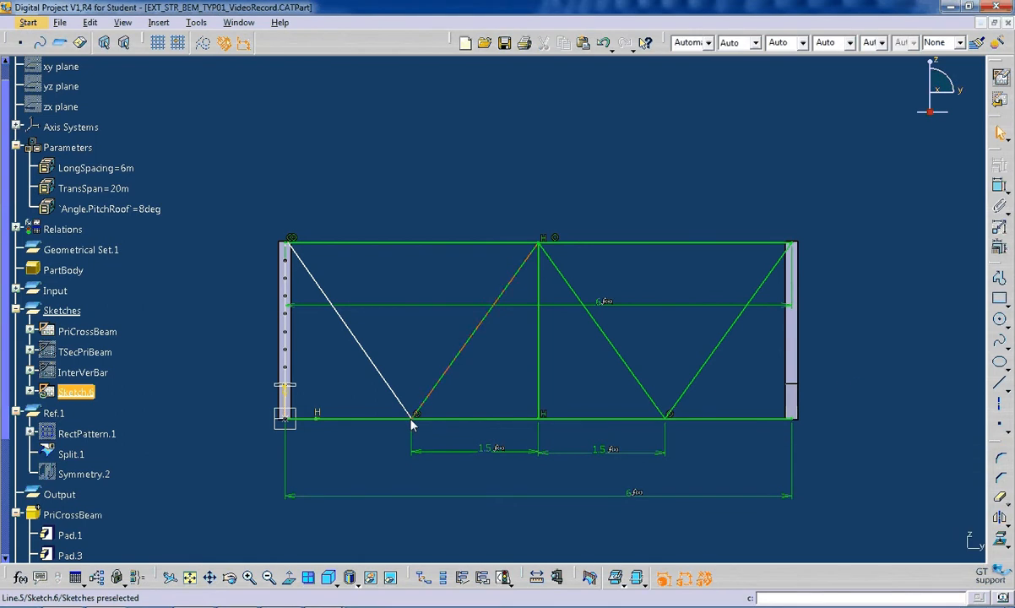
{"action": "left_click", "coordinate": [406, 407]}
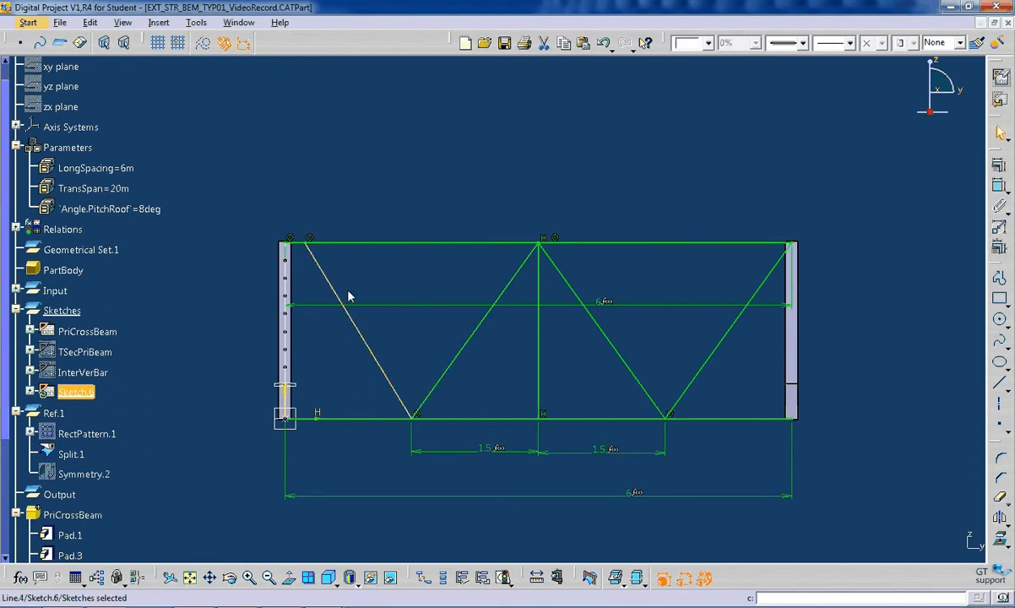
{"action": "left_click", "coordinate": [307, 244]}
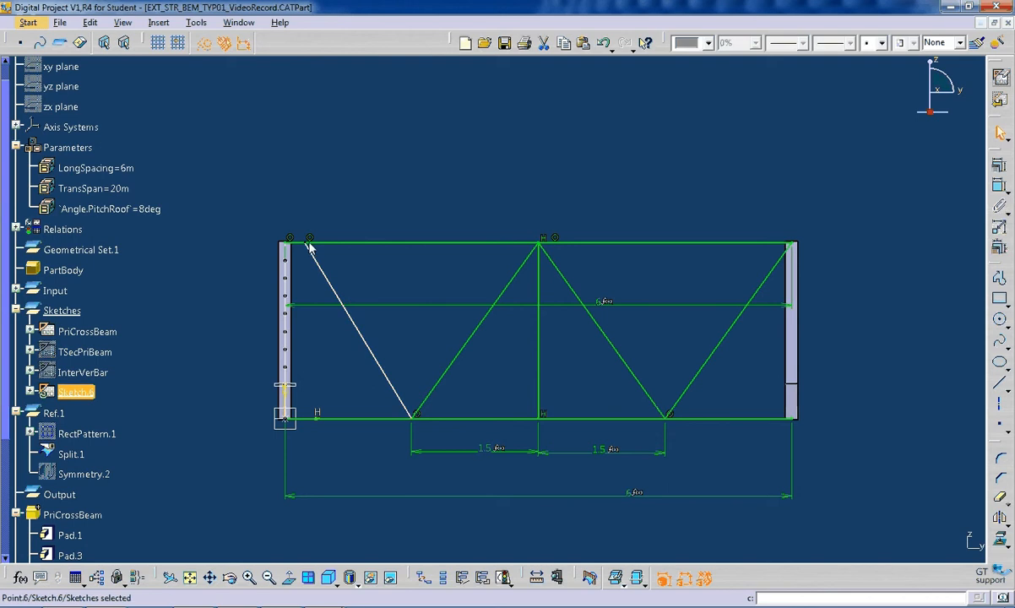
{"action": "left_click", "coordinate": [999, 187]}
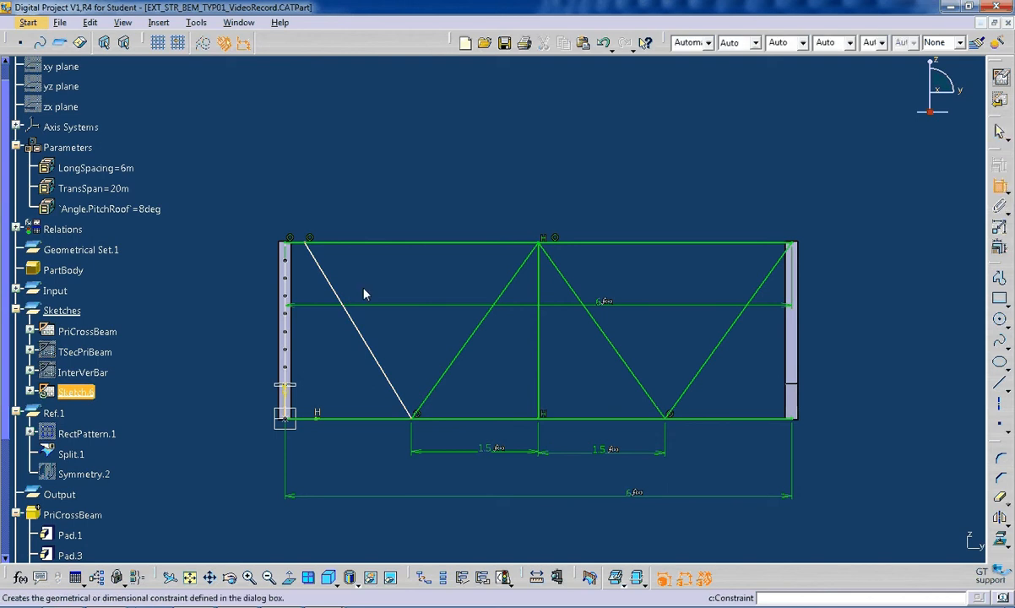
{"action": "left_click", "coordinate": [278, 245]}
{"action": "right_click", "coordinate": [275, 183]}
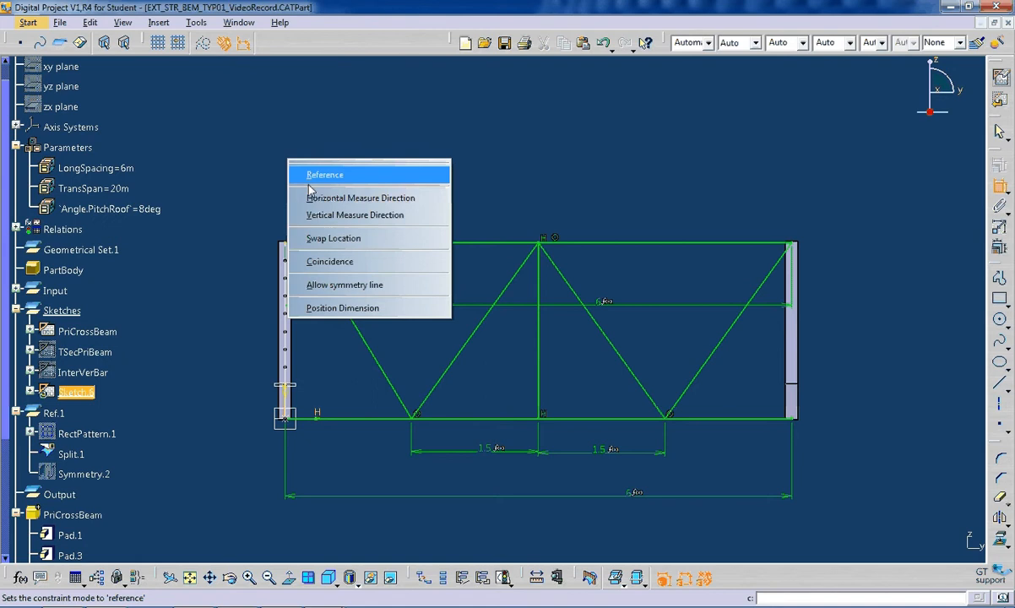
{"action": "left_click", "coordinate": [329, 259]}
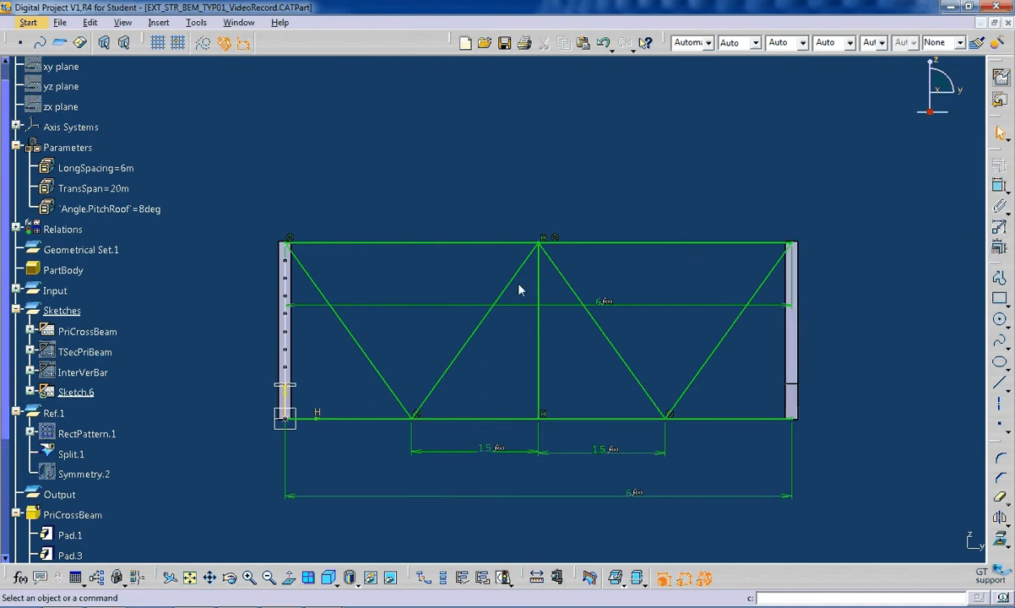
Define the upper and lower chord lines as output features of the sketch and exit the sketch.
{"action": "left_click", "coordinate": [472, 418]}
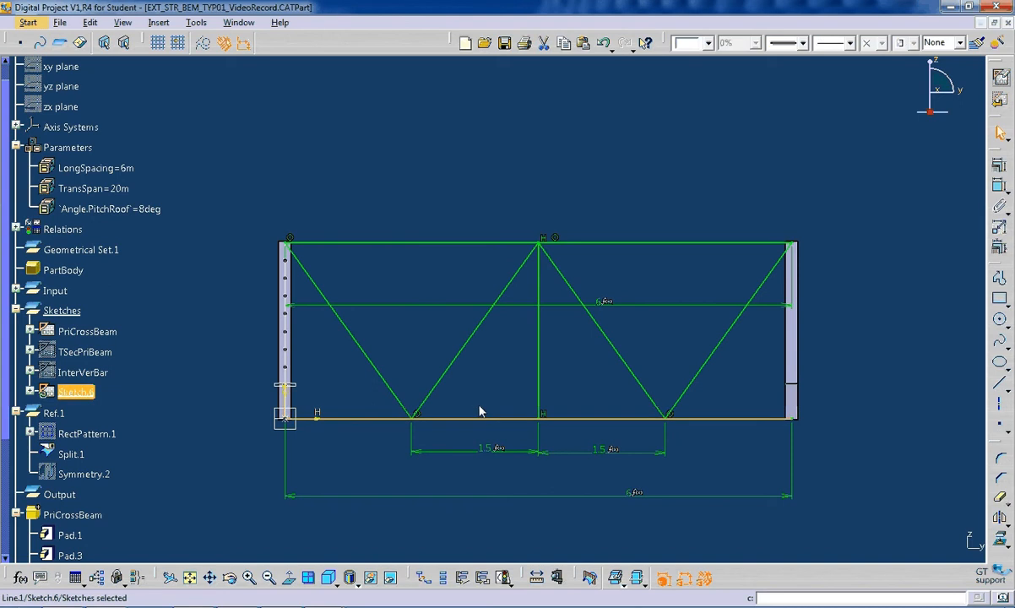
{"action": "left_click", "coordinate": [461, 267]}
{"action": "mouse_move", "coordinate": [469, 374]}
{"action": "middle_mouse_down"}
{"action": "mouse_move", "coordinate": [475, 400]}
{"action": "mouse_move", "coordinate": [460, 291]}
{"action": "middle_mouse_up"}
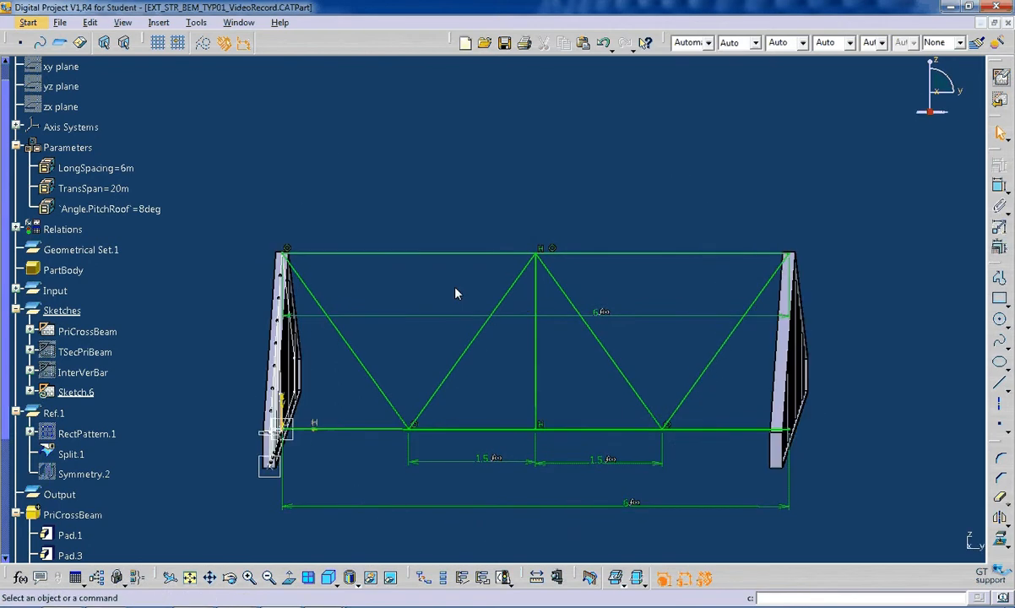
{"action": "left_click", "coordinate": [471, 254]}
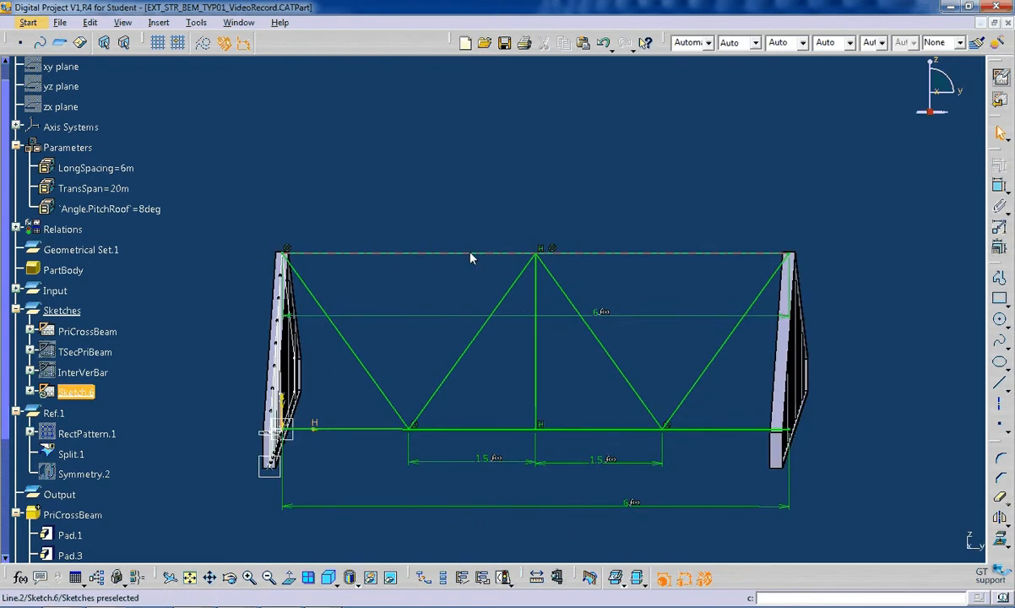
{"action": "left_click", "coordinate": [475, 430], "text": "ctrl"}
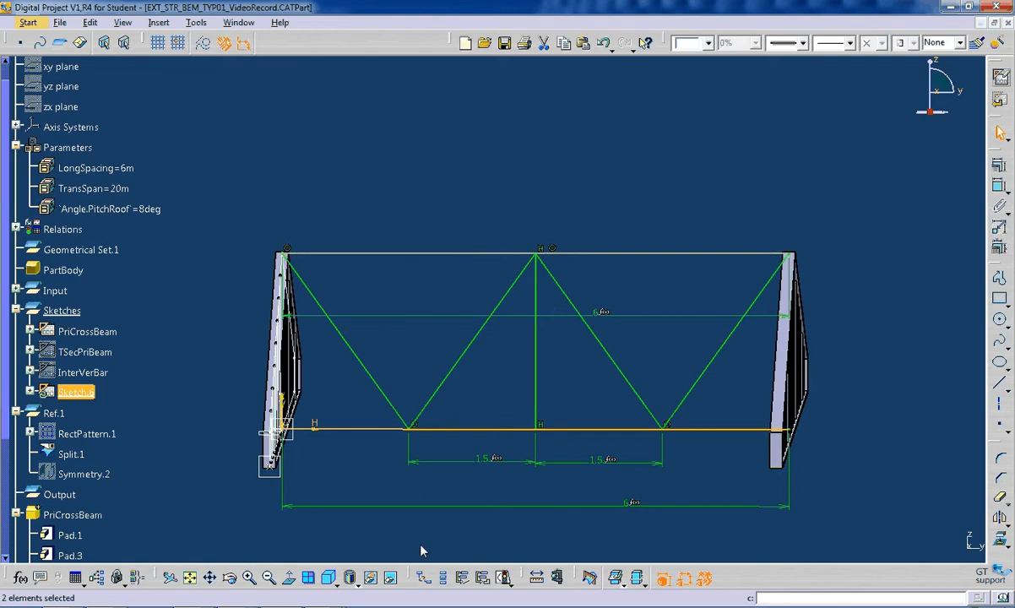
{"action": "left_click", "coordinate": [422, 576]}
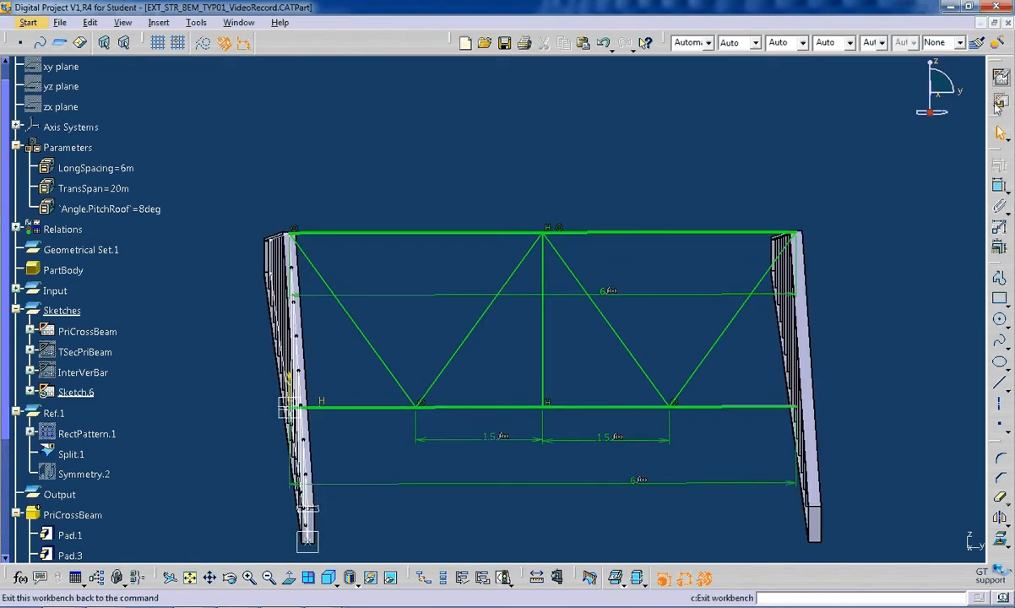
{"action": "left_click", "coordinate": [999, 77]}
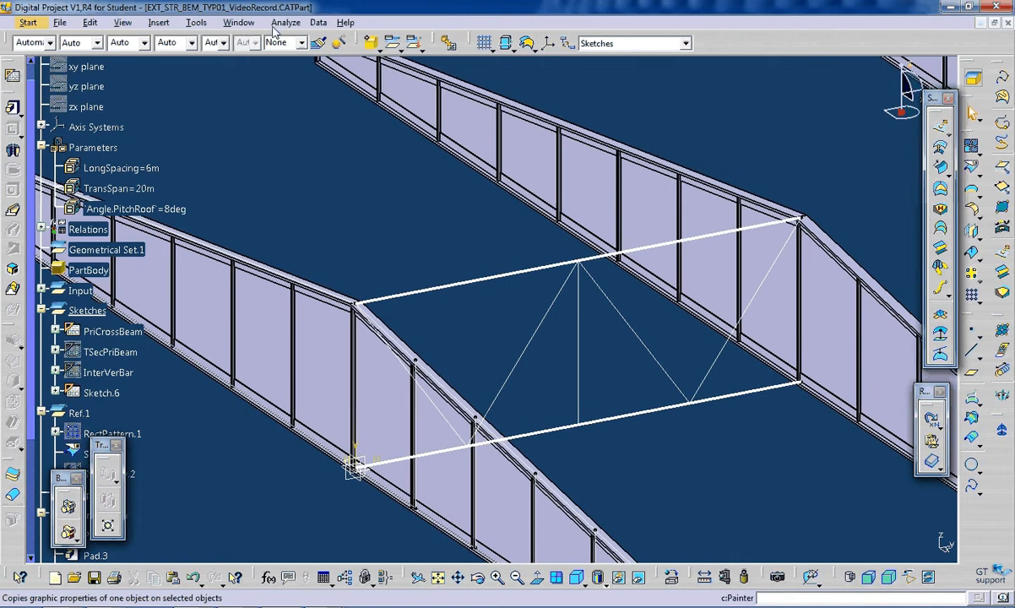
Examine the longitudinal truss in the finished model EXT_STR_BEM_TYP01.CATPart:2, and return to EXT_STR_BEM_TYP01_VideoRecord.CATPart.
{"action": "left_click", "coordinate": [238, 22]}
{"action": "left_click", "coordinate": [289, 147]}
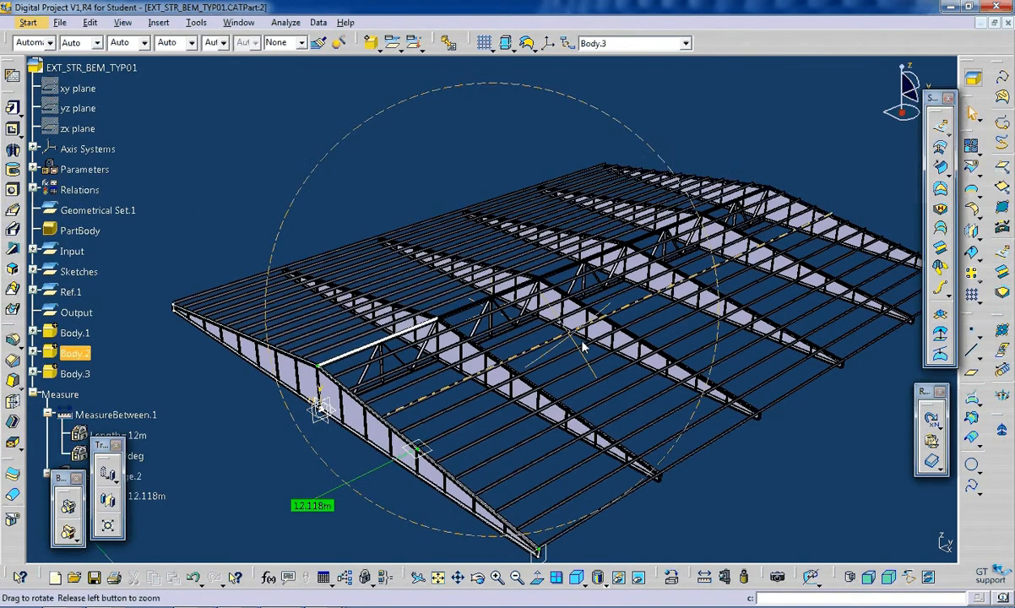
{"action": "mouse_move", "coordinate": [583, 346]}
{"action": "middle_mouse_down"}
{"action": "mouse_move", "coordinate": [631, 313]}
{"action": "mouse_move", "coordinate": [564, 335]}
{"action": "mouse_move", "coordinate": [534, 263]}
{"action": "mouse_move", "coordinate": [616, 156]}
{"action": "mouse_move", "coordinate": [438, 236]}
{"action": "mouse_move", "coordinate": [273, 199]}
{"action": "mouse_move", "coordinate": [500, 294]}
{"action": "middle_mouse_up"}
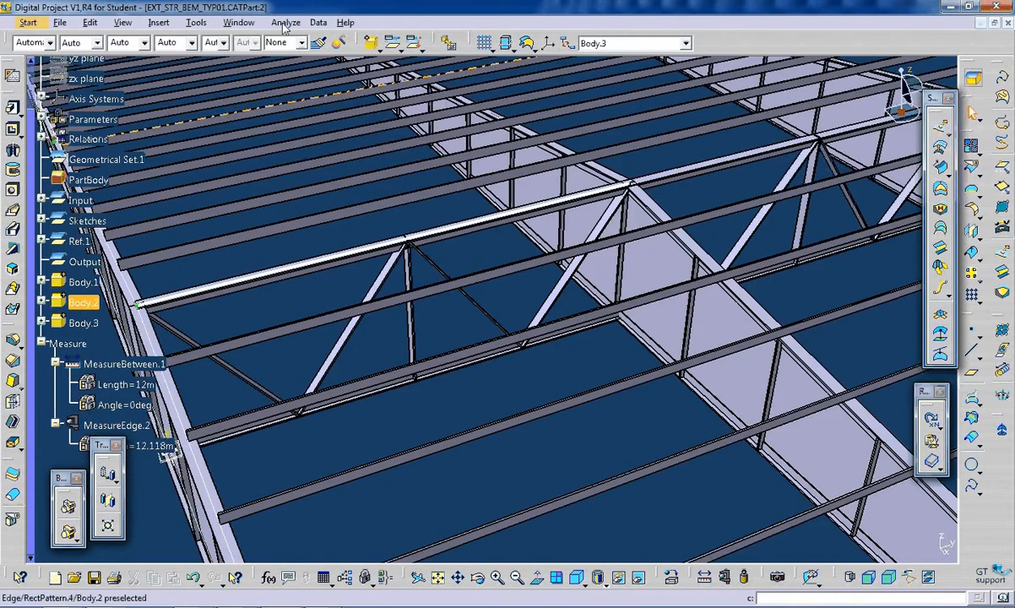
{"action": "left_click", "coordinate": [238, 22]}
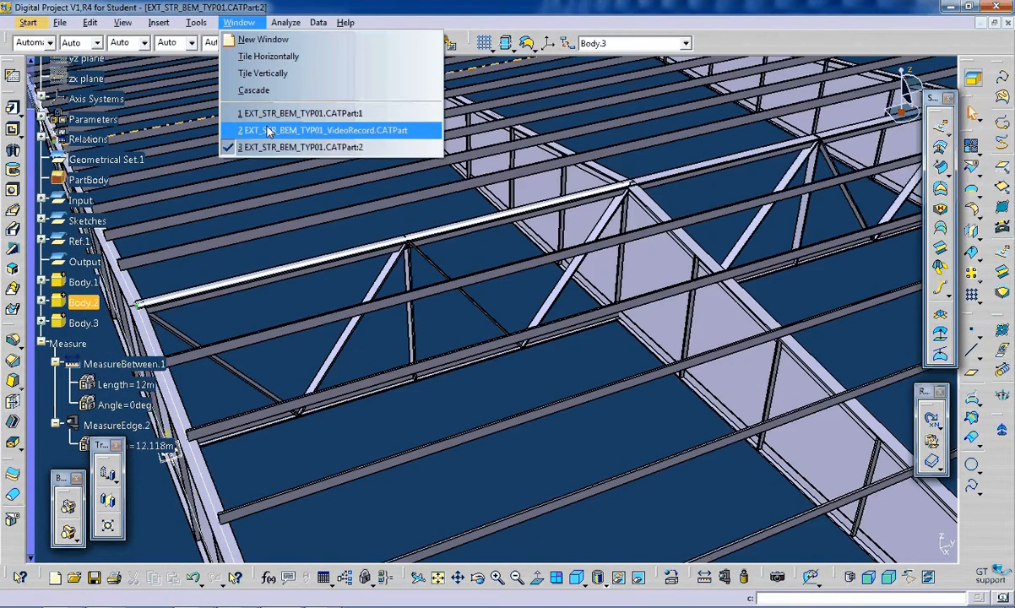
{"action": "left_click", "coordinate": [268, 131]}
Show the hidden TSecPriBeam sketch at the lower end of the first primary beam.
{"action": "middle_click_drag", "start_coordinate": [508, 295], "coordinate": [649, 289]}
{"action": "left_click", "coordinate": [114, 203]}
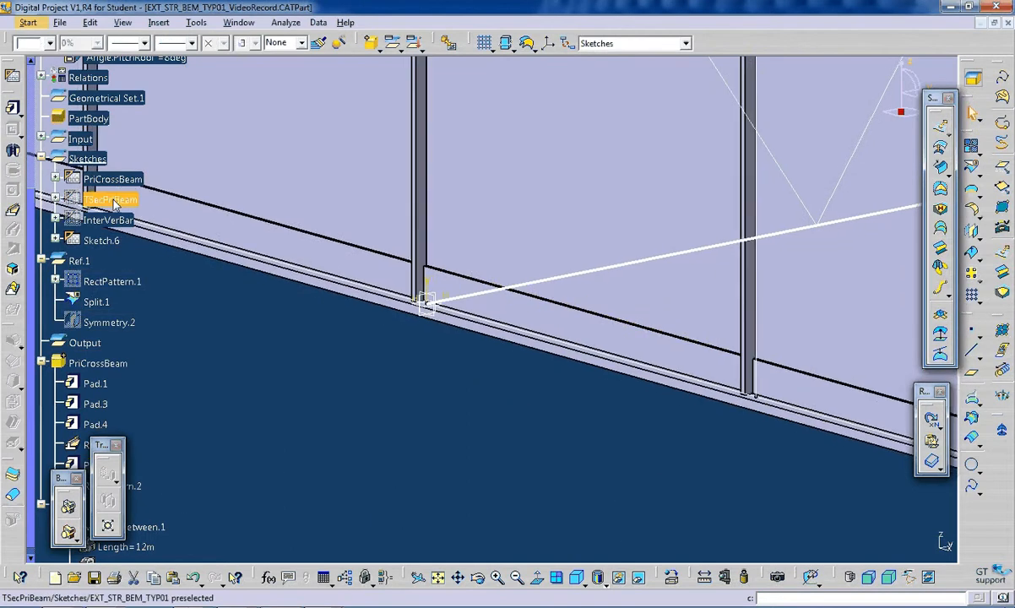
{"action": "left_click", "coordinate": [114, 201]}
{"action": "middle_click_drag", "start_coordinate": [185, 244], "coordinate": [634, 428]}
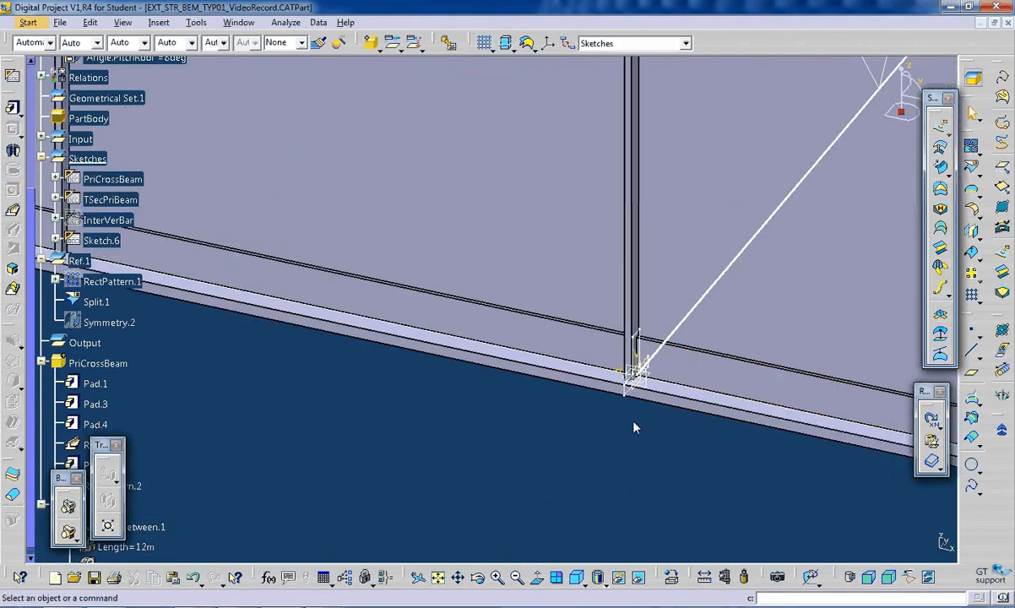
Copy the TSecPriBeam sketch and paste the copy into the Sketches geometrical set.
{"action": "left_click", "coordinate": [638, 338]}
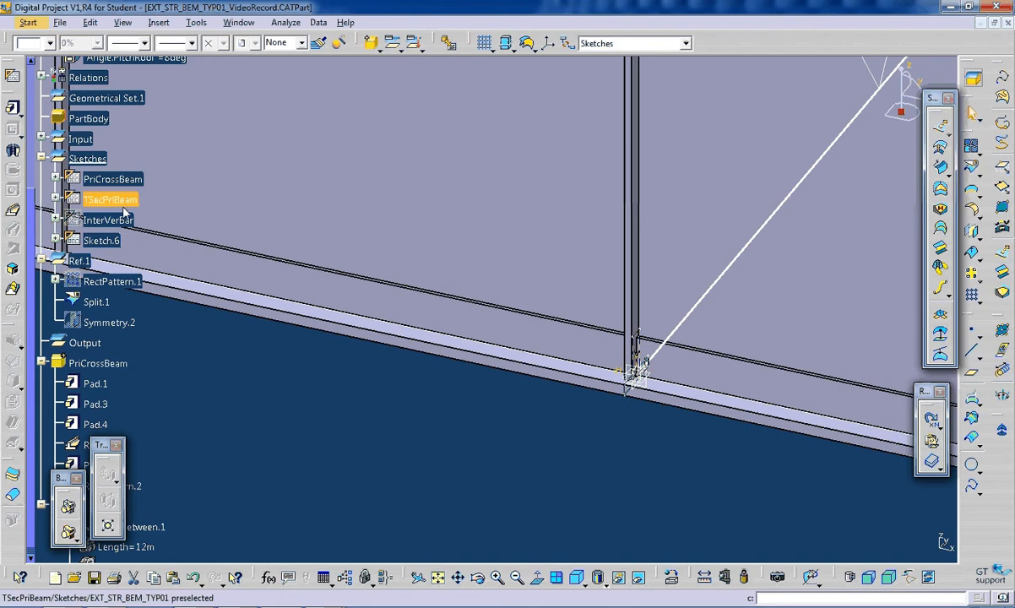
{"action": "left_click", "coordinate": [106, 179], "text": "ctrl"}
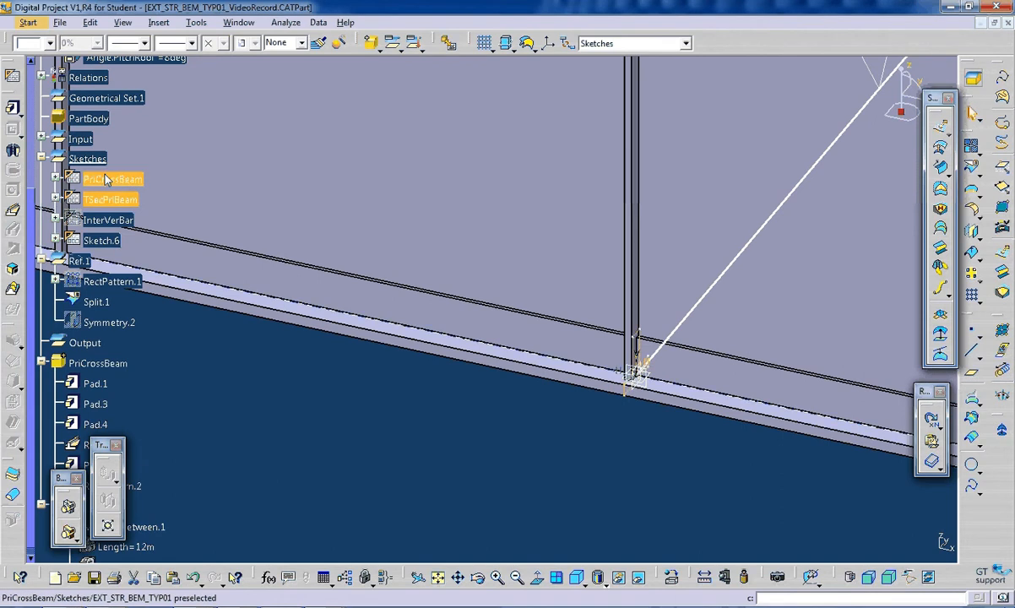
{"action": "left_click", "coordinate": [91, 161]}
{"action": "middle_click_drag", "start_coordinate": [351, 297], "coordinate": [630, 216]}
{"action": "scroll", "coordinate": [76, 172], "scroll_direction": "up", "scroll_amount": 2}
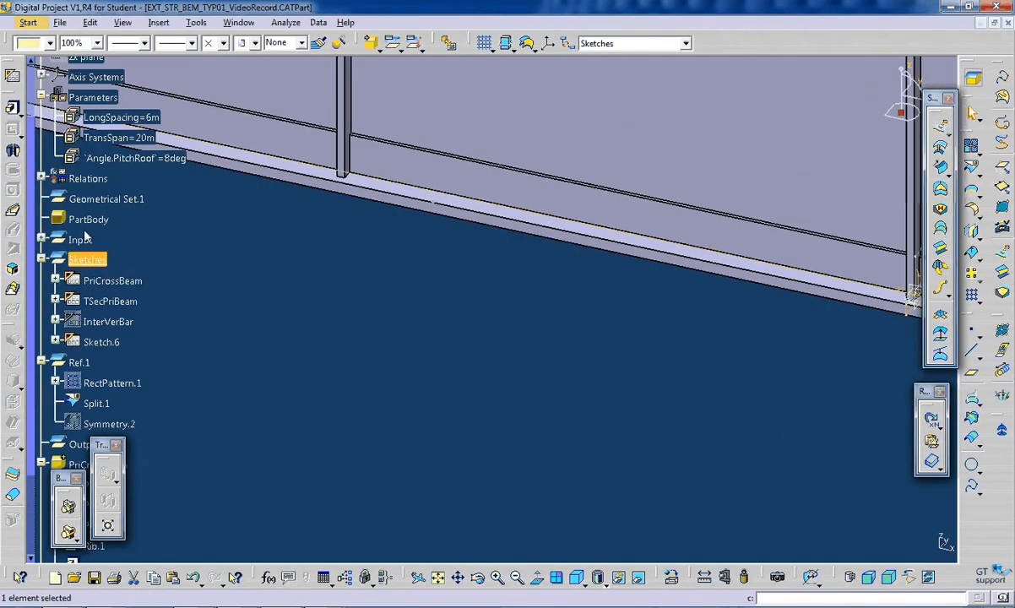
{"action": "key", "text": "ctrl+v"}
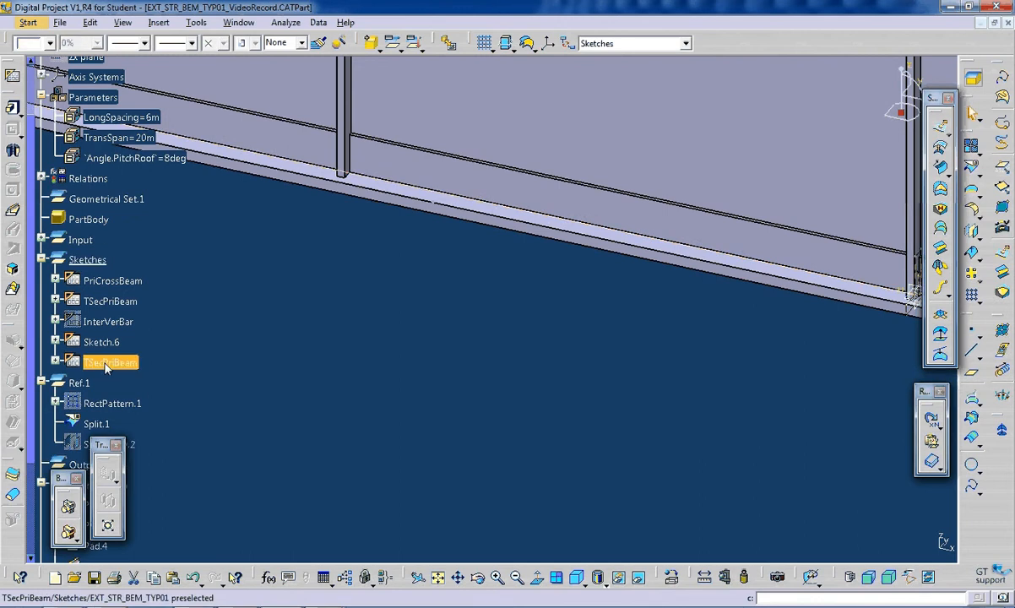
Rename the copied T-section sketch in the Sketches set as TSecLongBeam.
{"action": "key", "text": "alt+Return"}
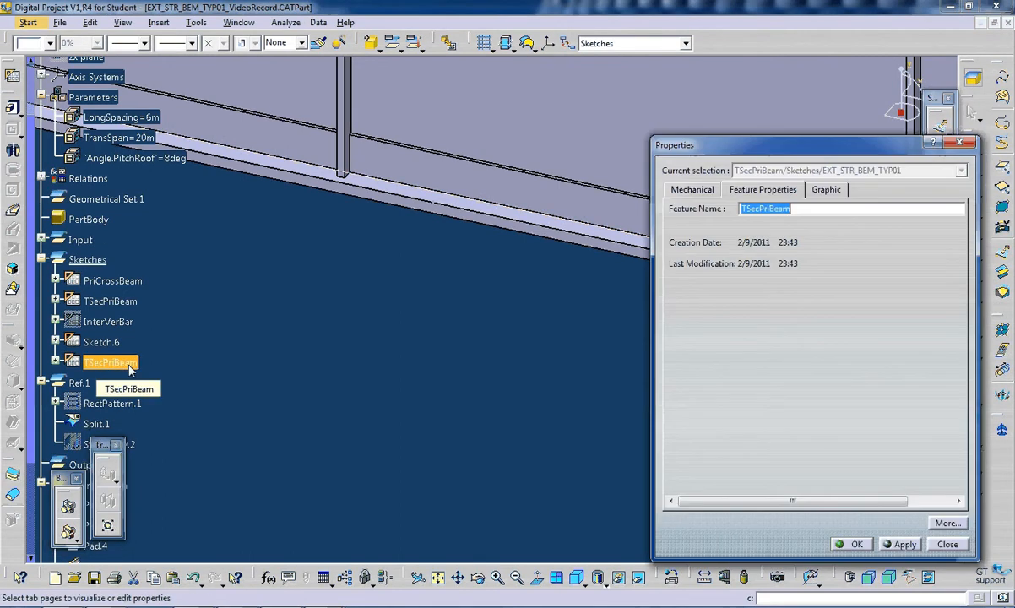
{"action": "left_click", "coordinate": [804, 212]}
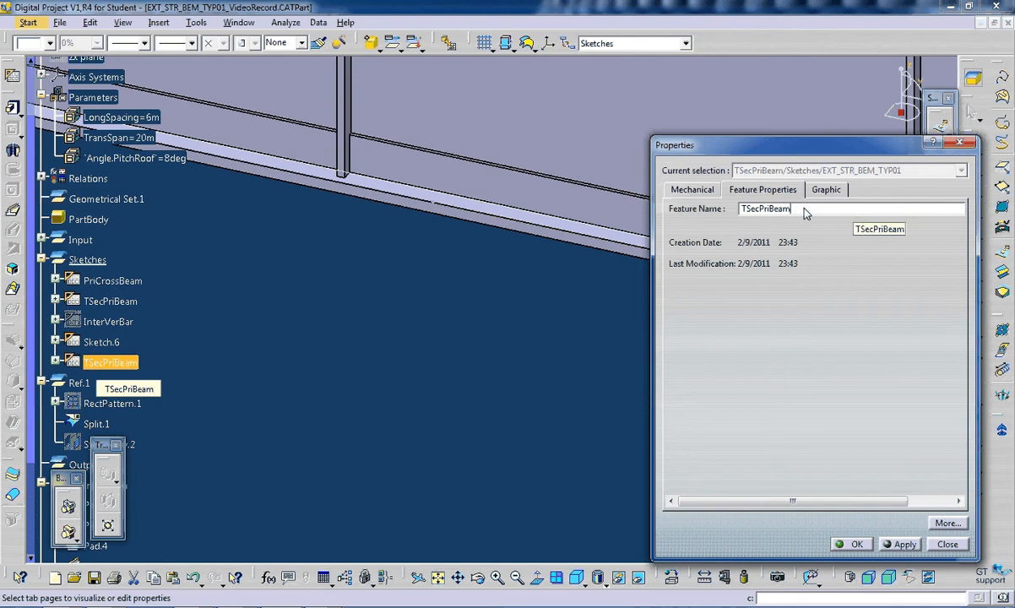
{"action": "left_click", "coordinate": [769, 208]}
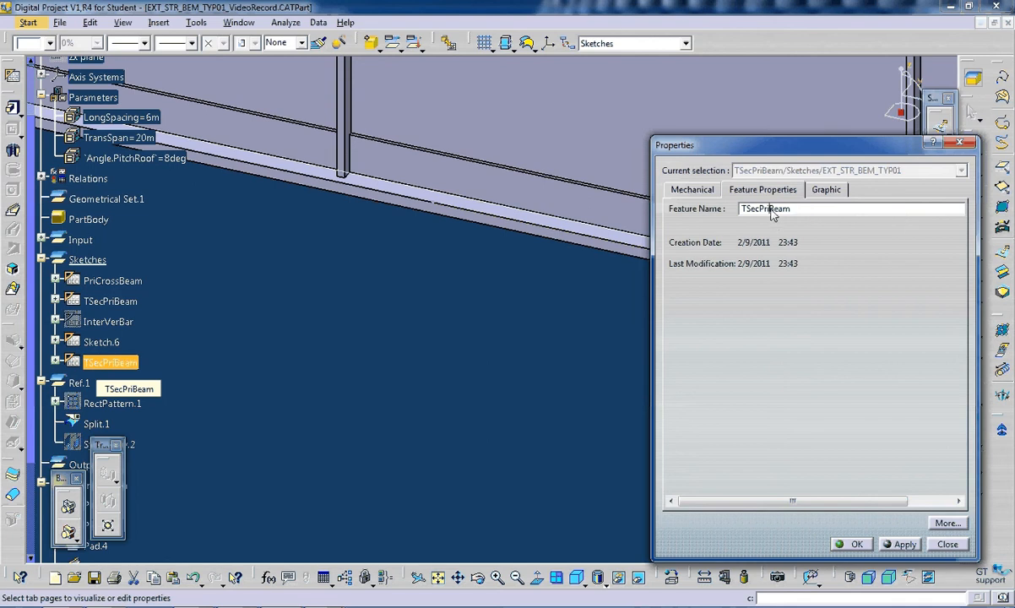
{"action": "key", "text": "BackSpace"}
{"action": "key", "text": "BackSpace"}
{"action": "key", "text": "BackSpace"}
{"action": "type", "text": "Long"}
{"action": "key", "text": "Return"}
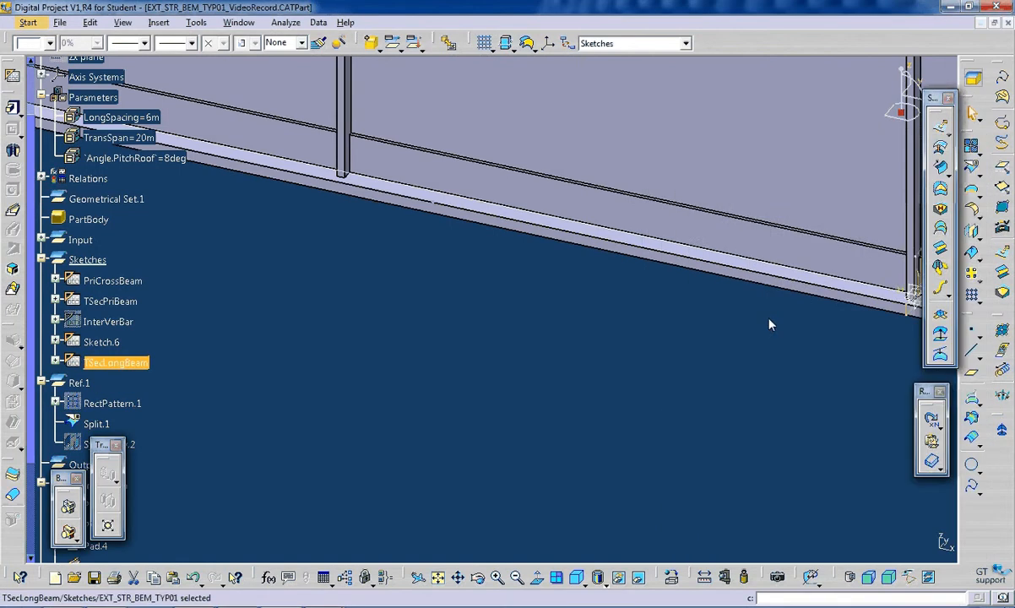
Change the TSecLongBeam sketch support to Plane.3, keeping the projection point origin at Point.1.
{"action": "middle_click_drag", "start_coordinate": [769, 324], "coordinate": [527, 355]}
{"action": "right_click", "coordinate": [135, 364]}
{"action": "mouse_move", "coordinate": [226, 355]}
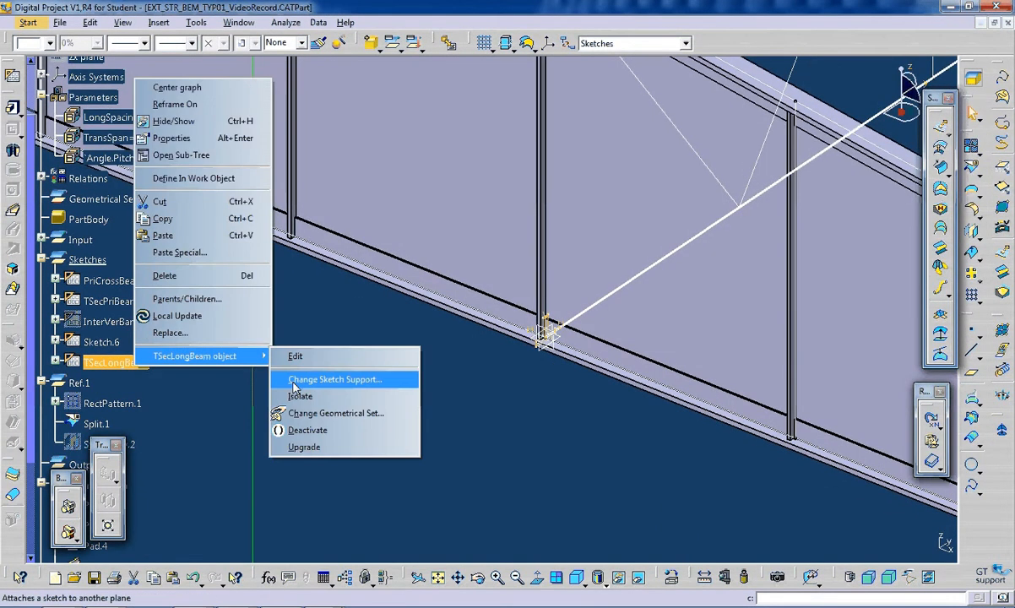
{"action": "left_click", "coordinate": [293, 381]}
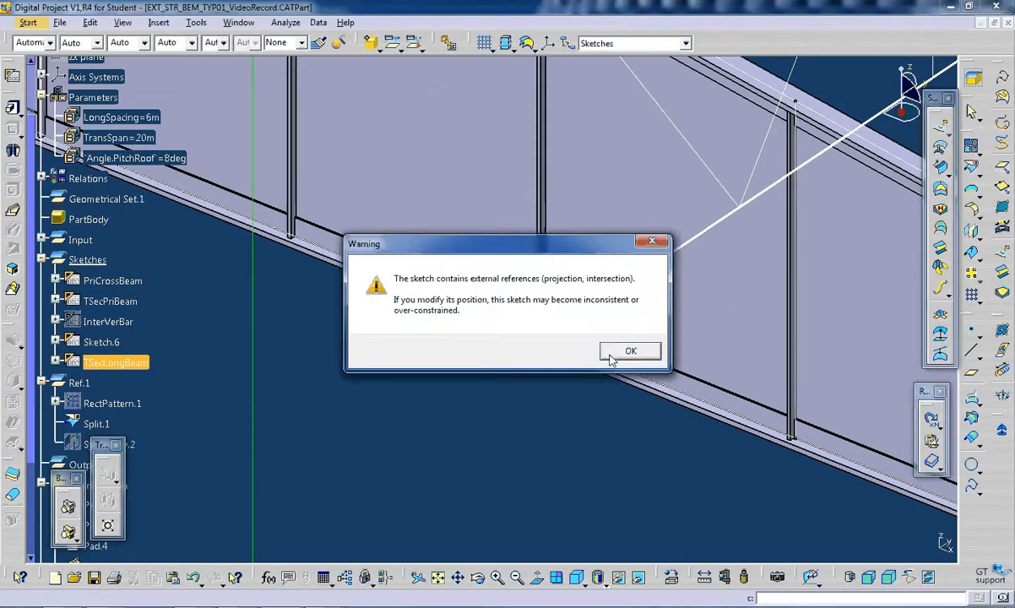
{"action": "left_click", "coordinate": [610, 355]}
{"action": "mouse_move", "coordinate": [563, 422]}
{"action": "middle_mouse_down"}
{"action": "mouse_move", "coordinate": [515, 424]}
{"action": "mouse_move", "coordinate": [511, 457]}
{"action": "middle_mouse_up"}
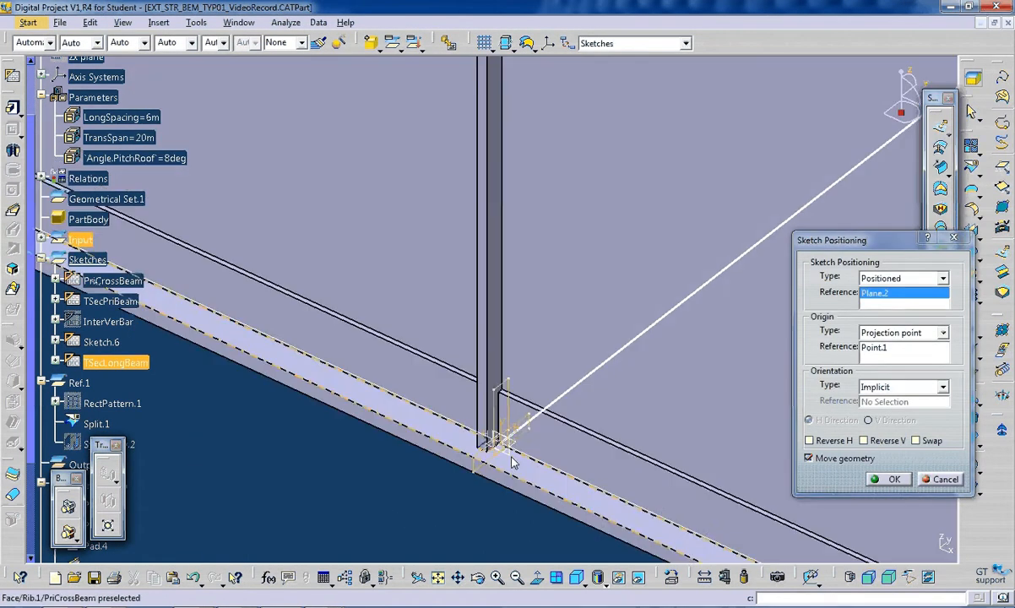
{"action": "left_click", "coordinate": [510, 461]}
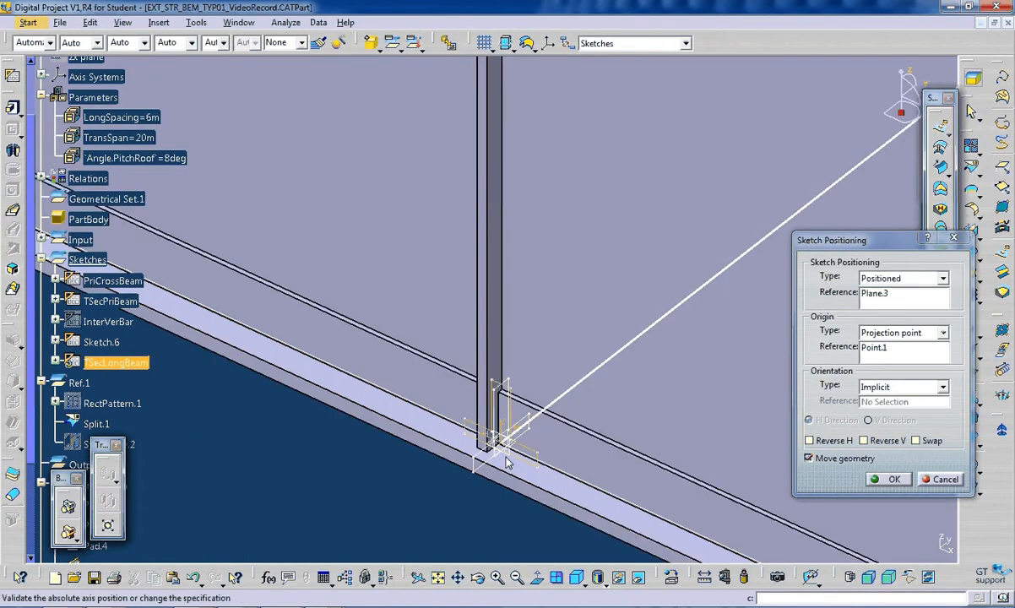
{"action": "left_click", "coordinate": [889, 479]}
Edit the TSecLongBeam sketch from the update diagnosis and delete its broken Intersection.1 use-edge.
{"action": "left_click", "coordinate": [727, 474]}
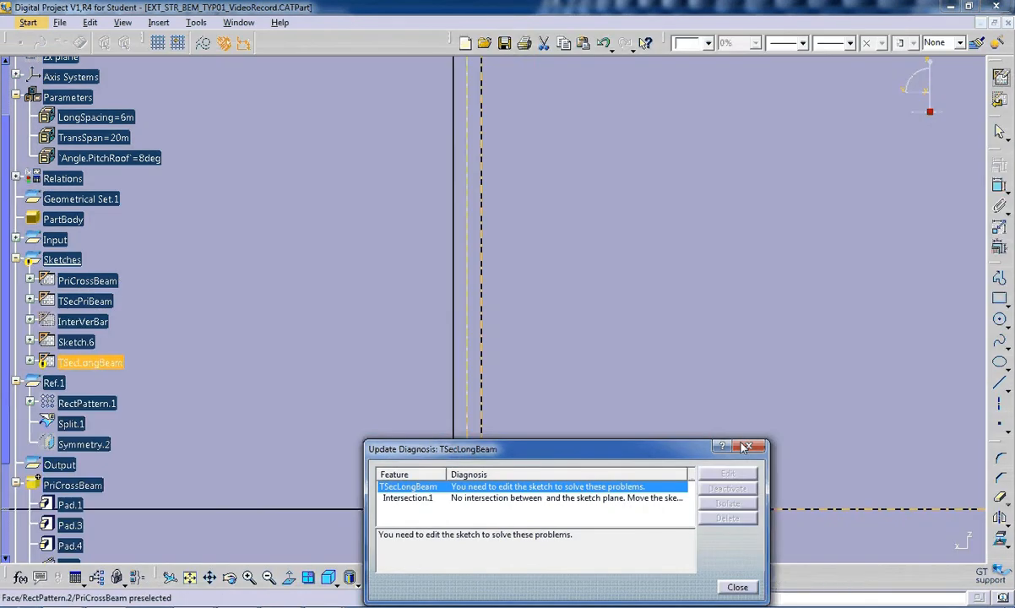
{"action": "left_click", "coordinate": [746, 447]}
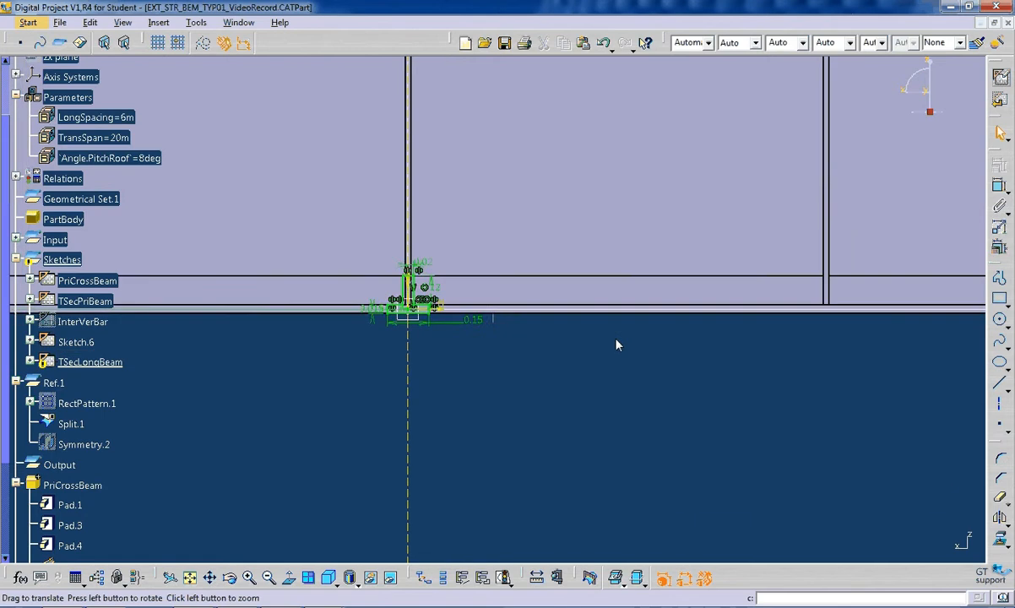
{"action": "mouse_move", "coordinate": [616, 345]}
{"action": "middle_mouse_down"}
{"action": "mouse_move", "coordinate": [621, 383]}
{"action": "mouse_move", "coordinate": [597, 438]}
{"action": "middle_mouse_up"}
{"action": "mouse_move", "coordinate": [612, 294]}
{"action": "middle_mouse_down"}
{"action": "mouse_move", "coordinate": [603, 381]}
{"action": "mouse_move", "coordinate": [585, 285]}
{"action": "middle_mouse_up"}
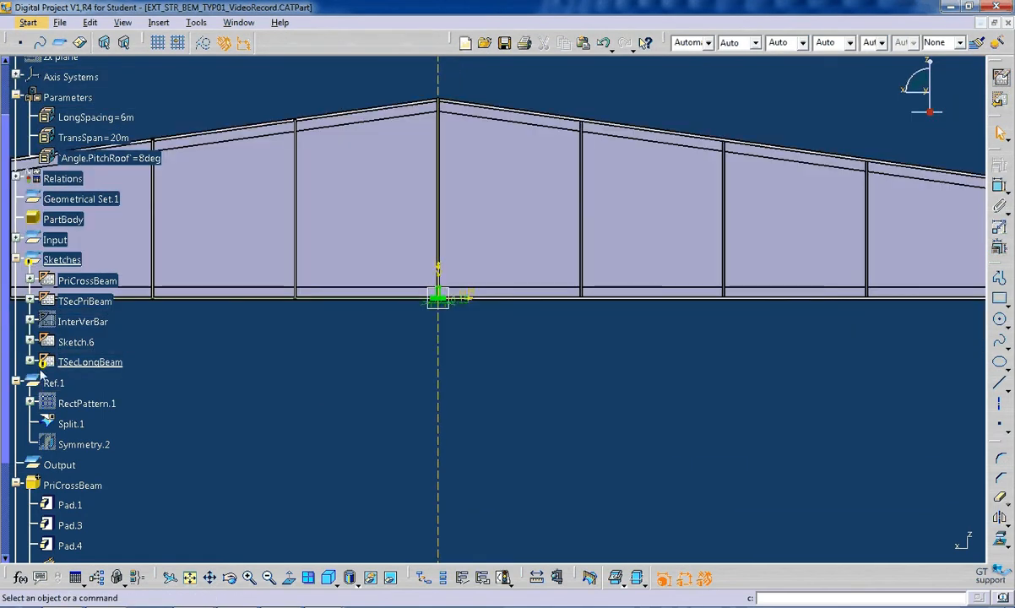
{"action": "left_click", "coordinate": [31, 362]}
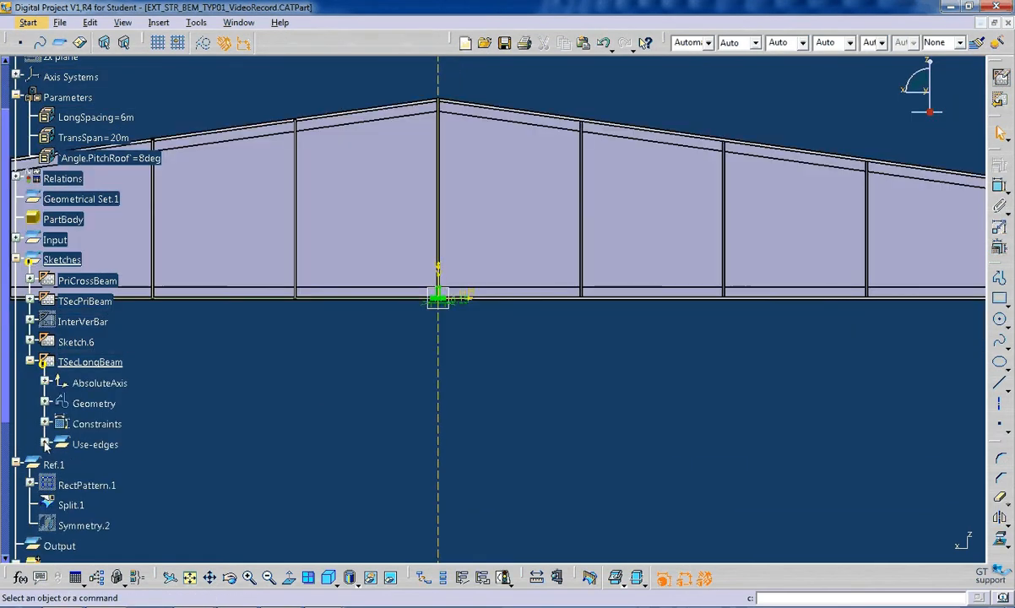
{"action": "left_click", "coordinate": [45, 444]}
{"action": "left_click", "coordinate": [100, 470]}
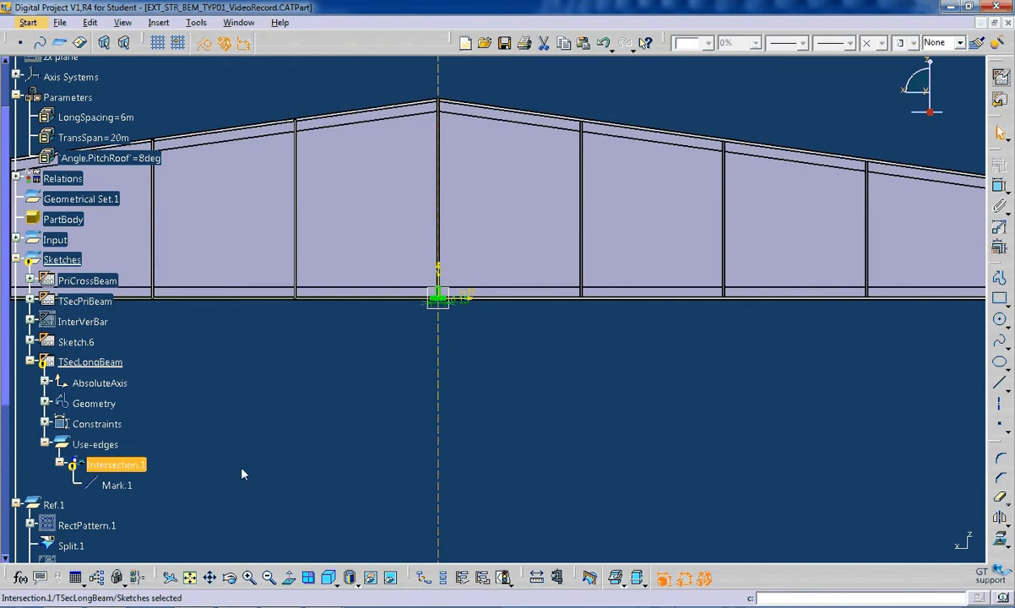
{"action": "key", "text": "Delete"}
Move the T-section profile aside along the beam and constrain its vertical centreline coincident with the sketch origin at the lower chord.
{"action": "middle_click_drag", "start_coordinate": [468, 333], "coordinate": [453, 354]}
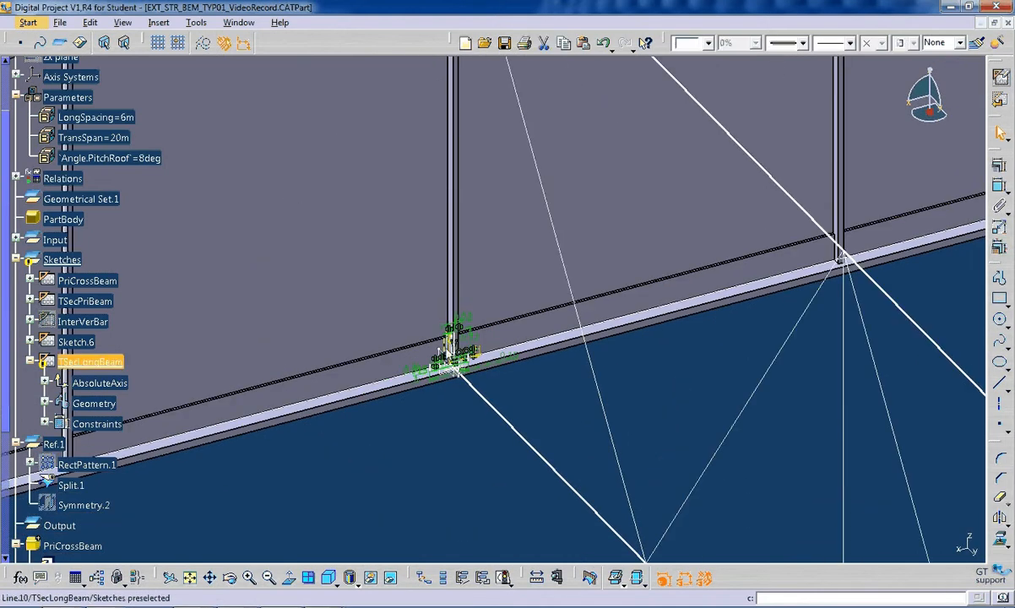
{"action": "mouse_move", "coordinate": [449, 354]}
{"action": "left_mouse_down"}
{"action": "mouse_move", "coordinate": [517, 353]}
{"action": "mouse_move", "coordinate": [511, 337]}
{"action": "left_mouse_up"}
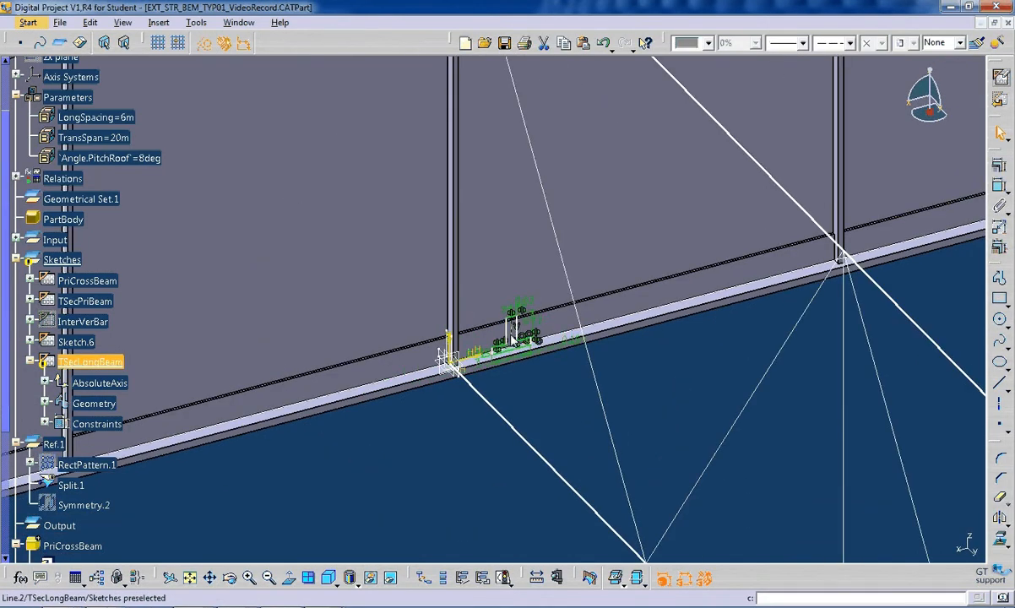
{"action": "mouse_move", "coordinate": [512, 337]}
{"action": "middle_mouse_down"}
{"action": "mouse_move", "coordinate": [566, 401]}
{"action": "mouse_move", "coordinate": [434, 467]}
{"action": "middle_mouse_up"}
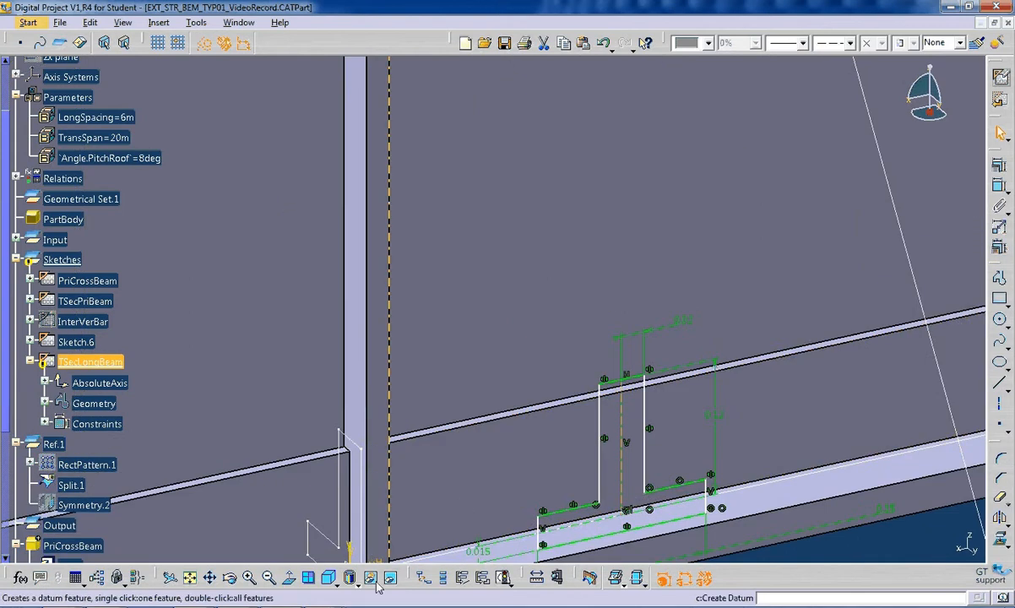
{"action": "left_click", "coordinate": [289, 577]}
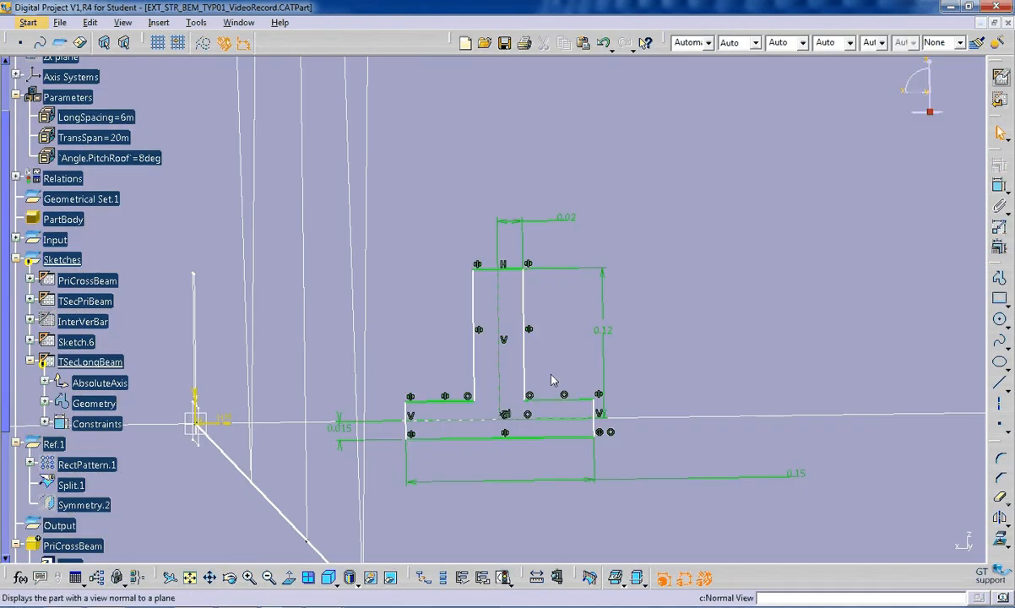
{"action": "left_click", "coordinate": [496, 331]}
{"action": "middle_click_drag", "start_coordinate": [432, 400], "coordinate": [546, 403]}
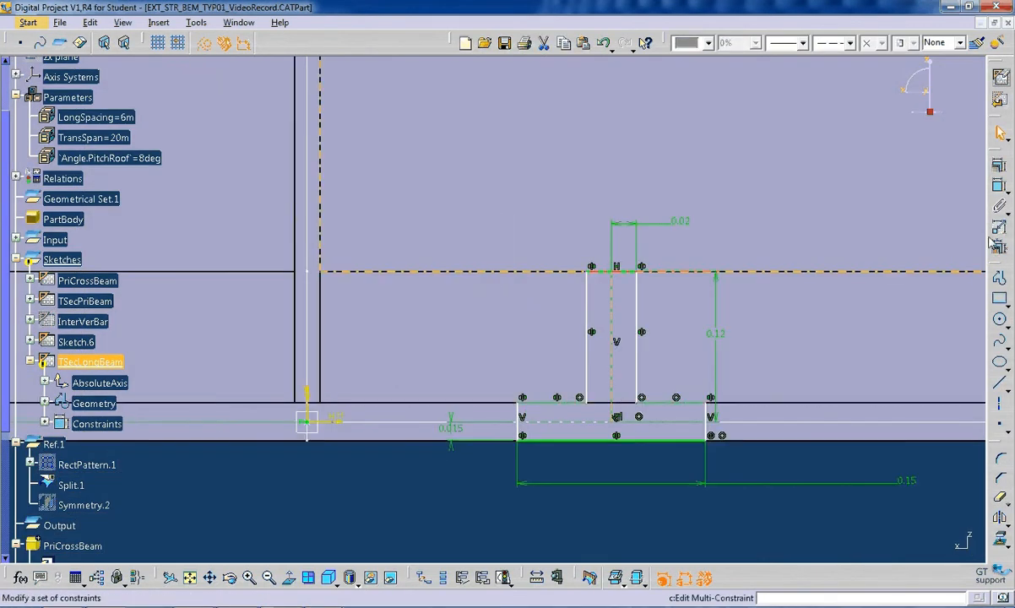
{"action": "left_click", "coordinate": [999, 186]}
{"action": "middle_click_drag", "start_coordinate": [433, 346], "coordinate": [510, 447]}
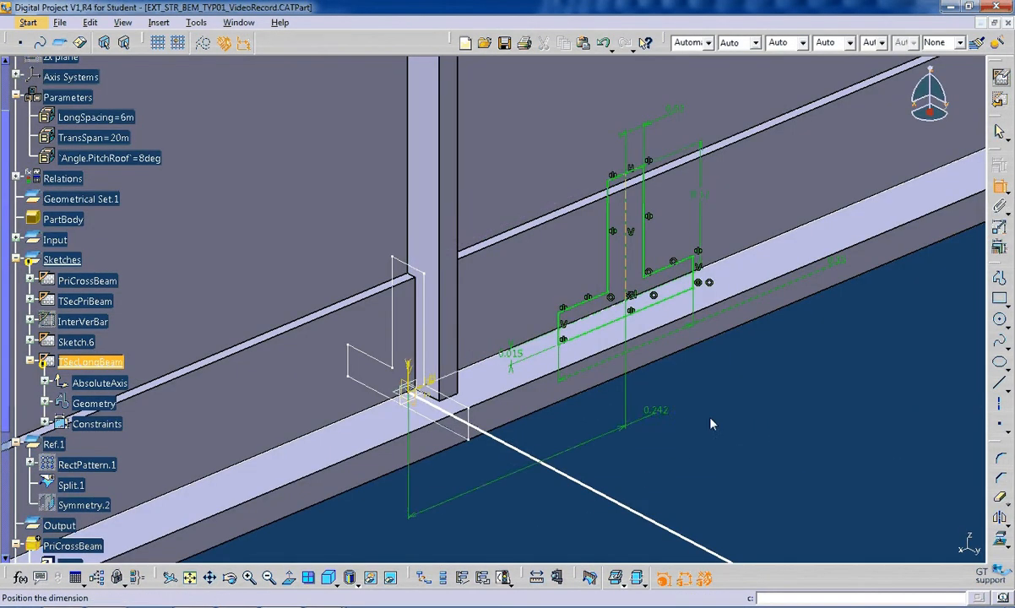
{"action": "right_click", "coordinate": [716, 418]}
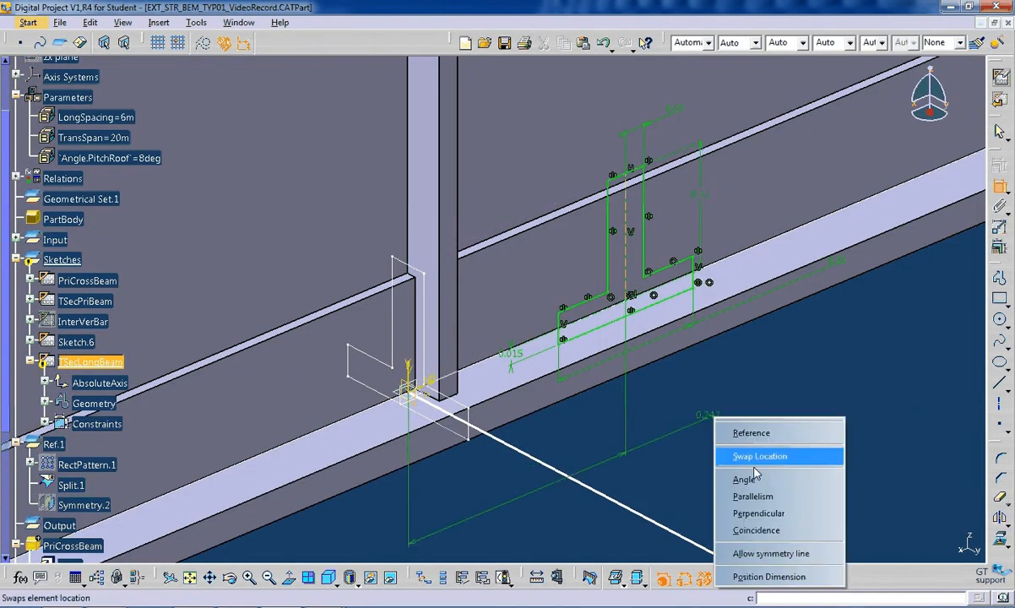
{"action": "left_click", "coordinate": [756, 530]}
Draw a horizontal construction line about 2.3 m long across the central vertical bar, roughly midway between the lower and upper chords.
{"action": "middle_click_drag", "start_coordinate": [623, 397], "coordinate": [600, 430]}
{"action": "mouse_move", "coordinate": [530, 256]}
{"action": "middle_mouse_down"}
{"action": "mouse_move", "coordinate": [585, 399]}
{"action": "mouse_move", "coordinate": [538, 417]}
{"action": "mouse_move", "coordinate": [587, 426]}
{"action": "mouse_move", "coordinate": [534, 399]}
{"action": "middle_mouse_up"}
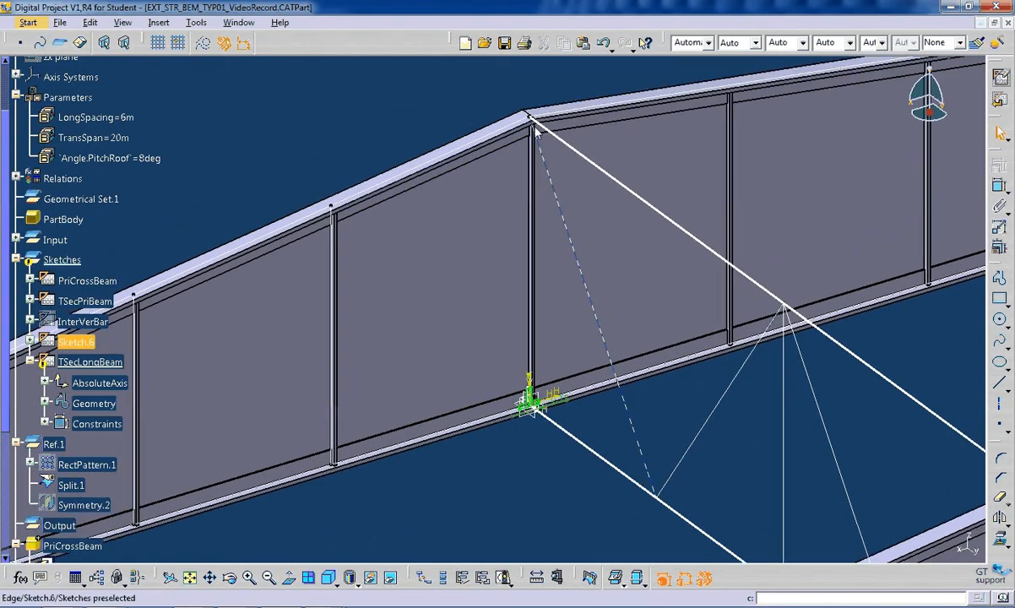
{"action": "middle_click_drag", "start_coordinate": [557, 266], "coordinate": [544, 285]}
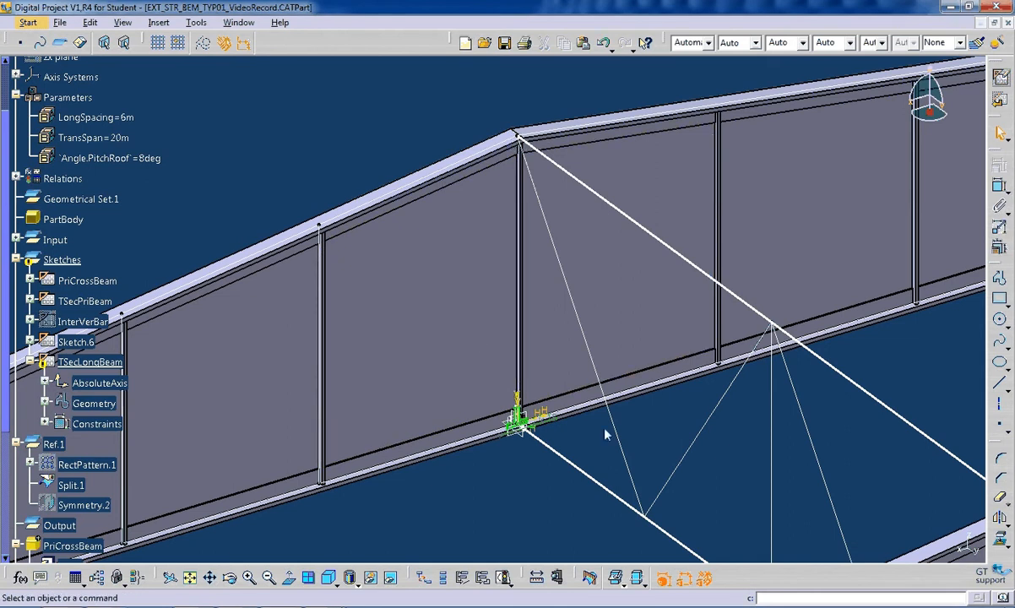
{"action": "middle_click_drag", "start_coordinate": [527, 429], "coordinate": [507, 343]}
{"action": "middle_click_drag", "start_coordinate": [646, 414], "coordinate": [612, 411]}
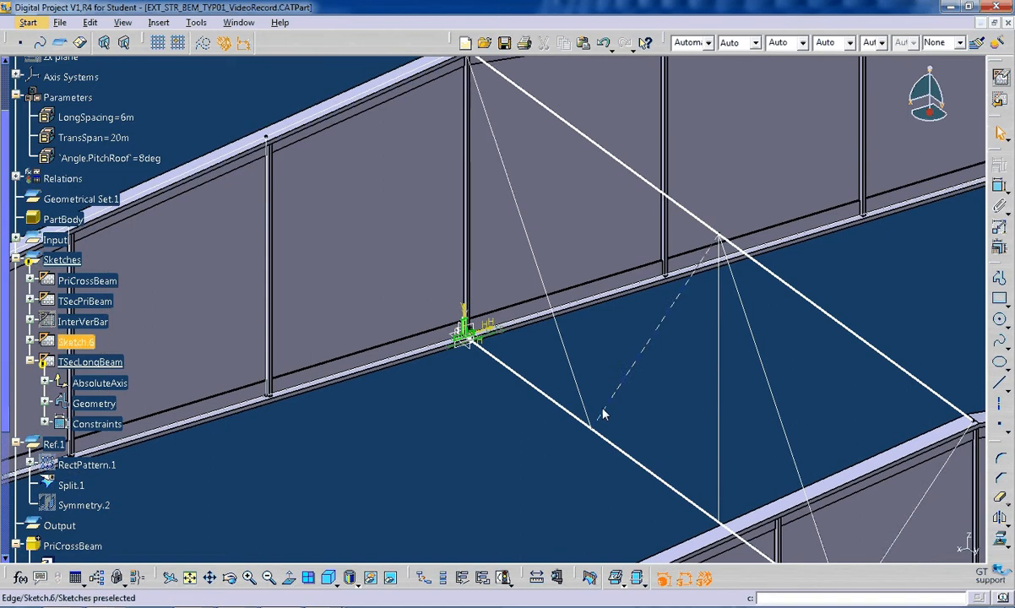
{"action": "left_click", "coordinate": [999, 382]}
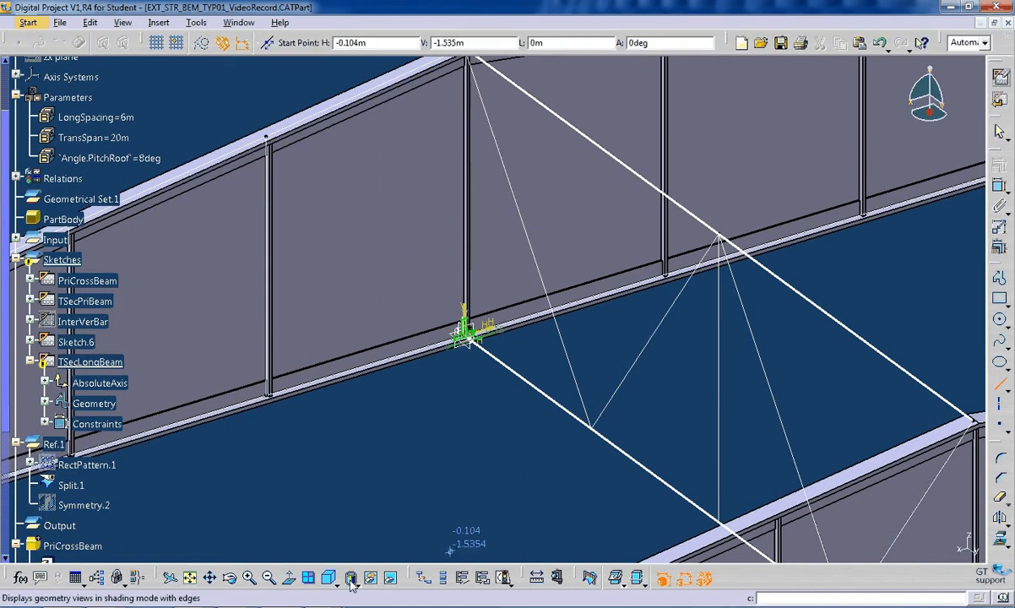
{"action": "left_click", "coordinate": [289, 579]}
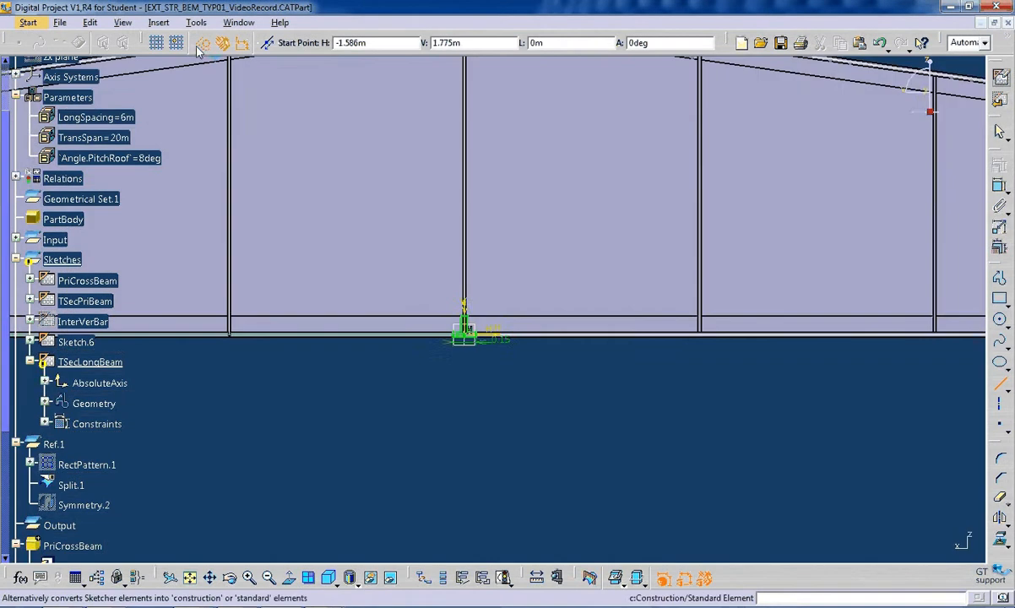
{"action": "left_click", "coordinate": [523, 261]}
{"action": "left_click", "coordinate": [705, 262]}
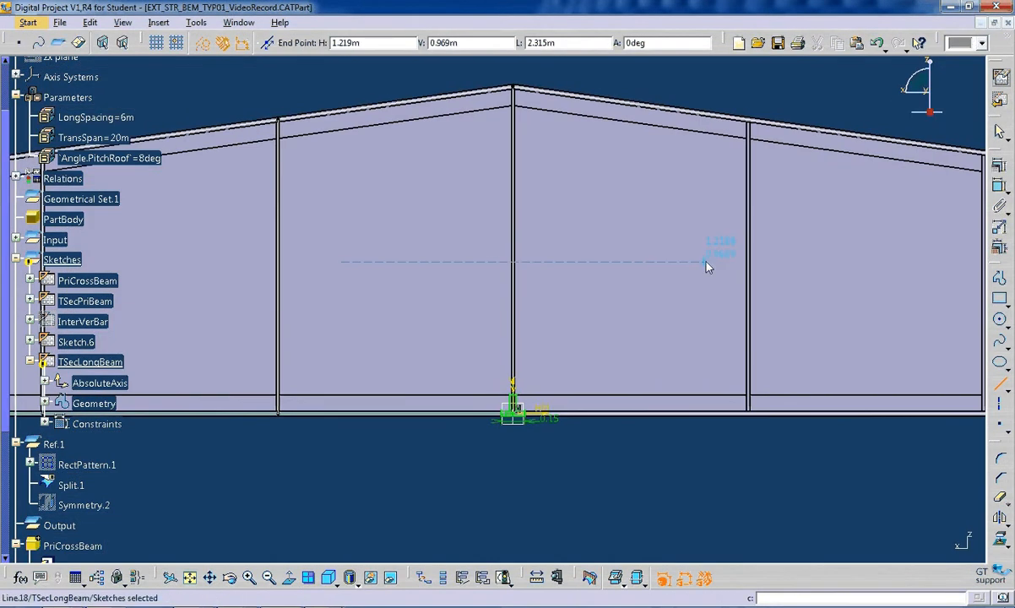
{"action": "left_click", "coordinate": [670, 207]}
Dimension the vertical offset between the horizontal construction line and the T-section profile's horizontal line at the lower chord.
{"action": "middle_click_drag", "start_coordinate": [608, 265], "coordinate": [469, 416]}
{"action": "middle_click_drag", "start_coordinate": [588, 336], "coordinate": [629, 337]}
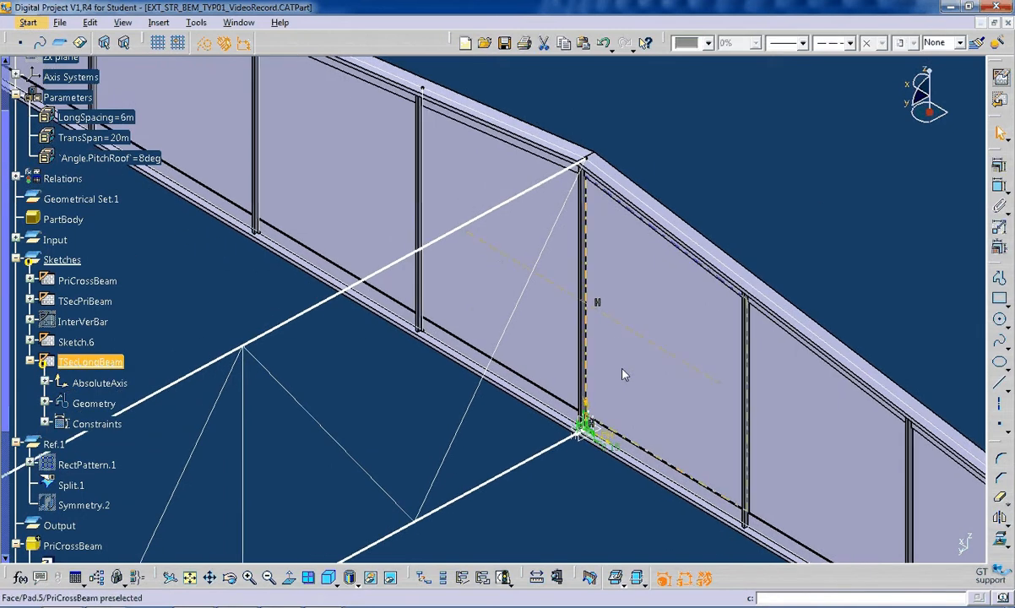
{"action": "left_click", "coordinate": [999, 186]}
{"action": "left_click", "coordinate": [640, 337]}
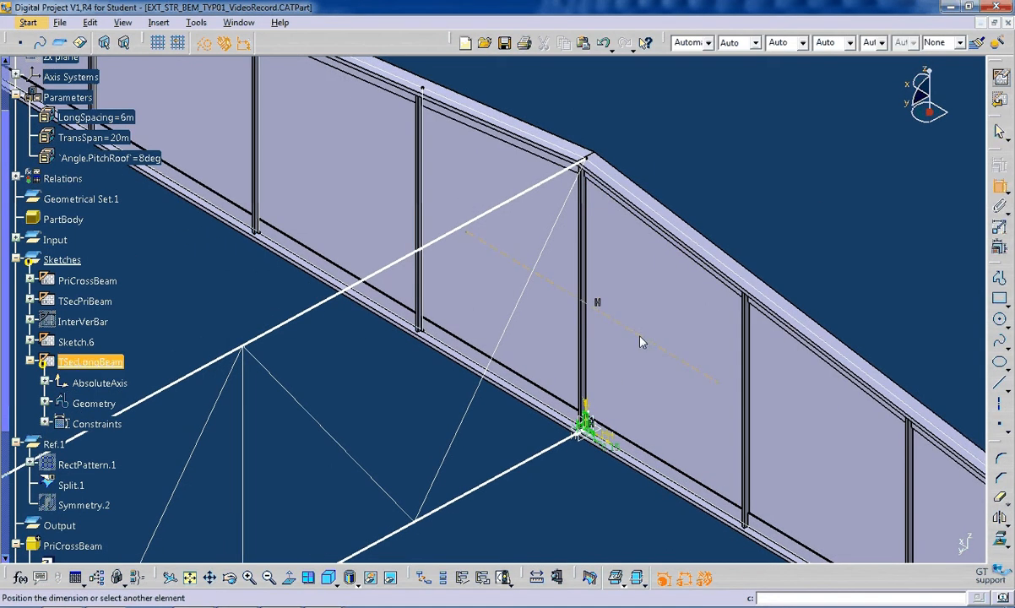
{"action": "middle_click_drag", "start_coordinate": [617, 442], "coordinate": [623, 368]}
{"action": "middle_click_drag", "start_coordinate": [711, 385], "coordinate": [731, 291]}
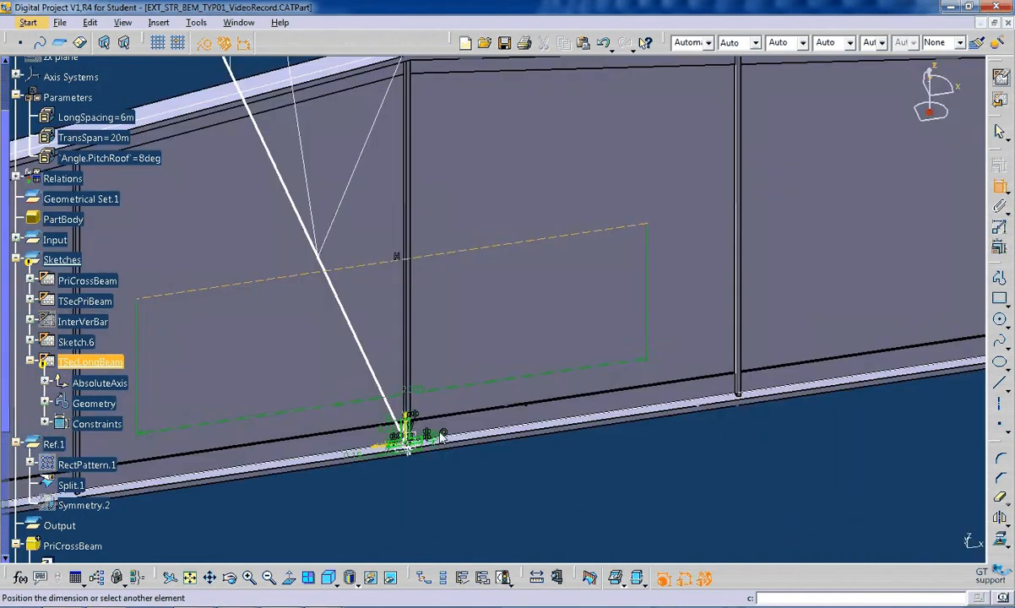
{"action": "middle_click_drag", "start_coordinate": [442, 436], "coordinate": [493, 369]}
{"action": "middle_click_drag", "start_coordinate": [547, 319], "coordinate": [604, 235]}
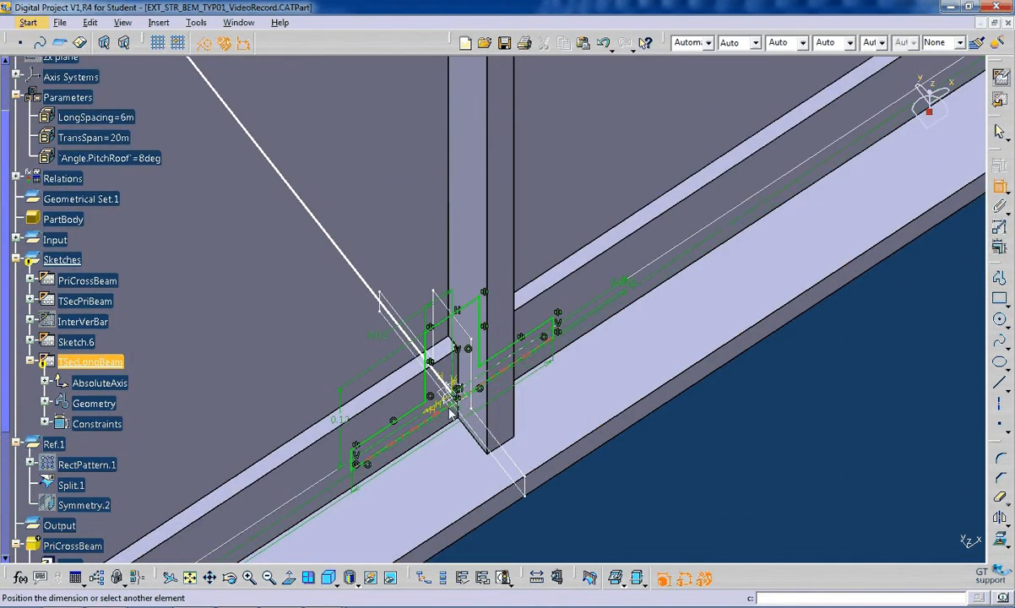
{"action": "mouse_move", "coordinate": [770, 412]}
{"action": "middle_mouse_down"}
{"action": "mouse_move", "coordinate": [706, 468]}
{"action": "mouse_move", "coordinate": [673, 291]}
{"action": "mouse_move", "coordinate": [618, 365]}
{"action": "mouse_move", "coordinate": [636, 404]}
{"action": "mouse_move", "coordinate": [622, 389]}
{"action": "middle_mouse_up"}
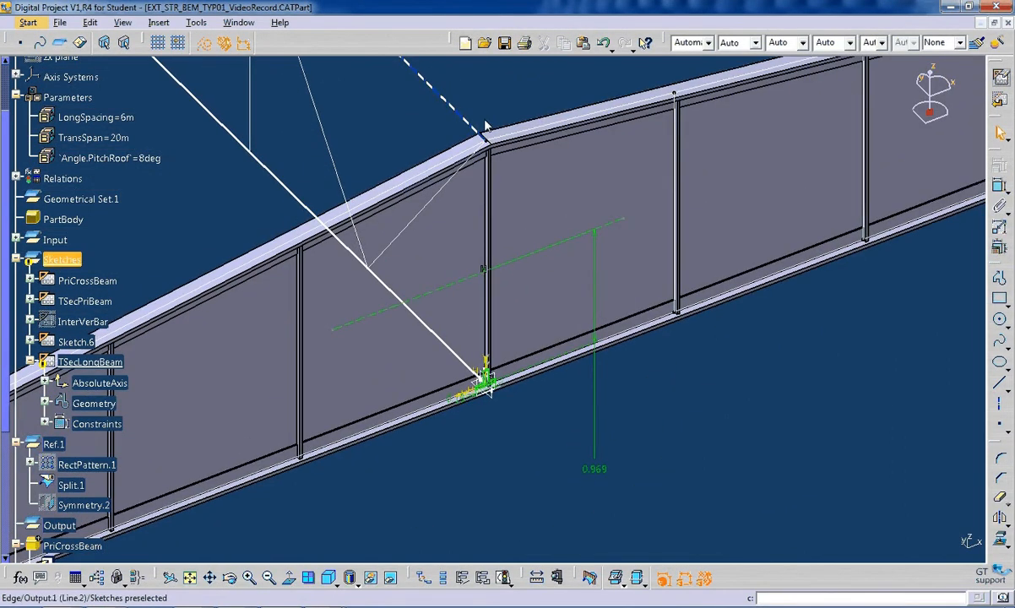
Add a vertical reference dimension between the upper and lower chord lines of the longitudinal truss.
{"action": "middle_click_drag", "start_coordinate": [486, 125], "coordinate": [627, 184]}
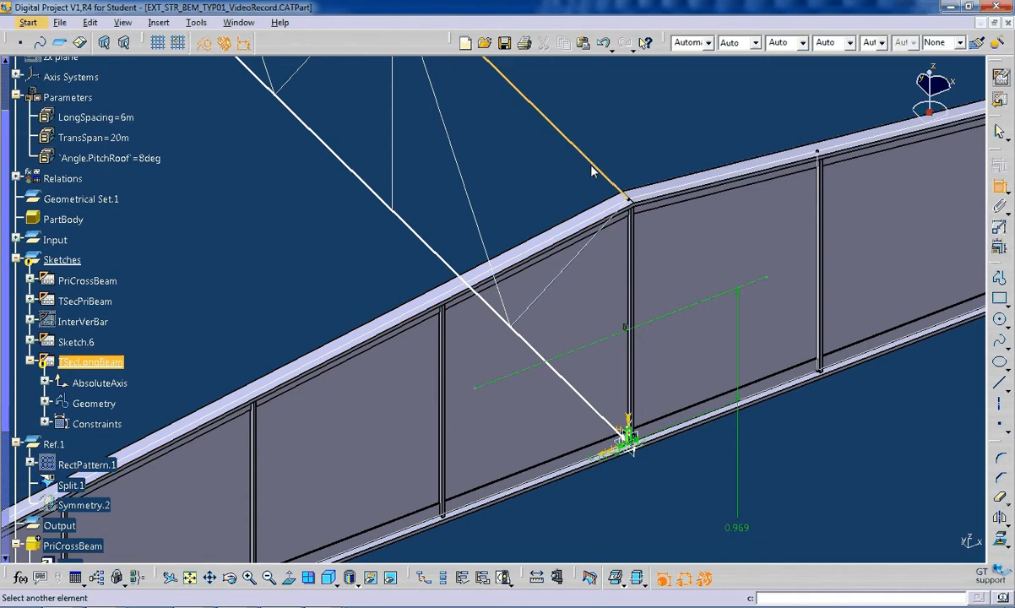
{"action": "left_click", "coordinate": [591, 172]}
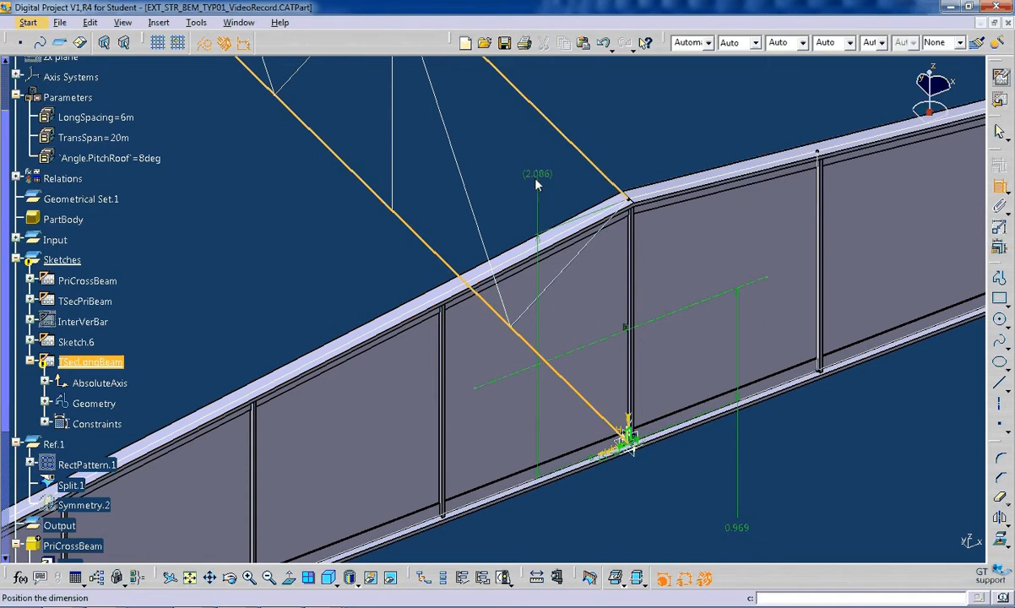
{"action": "left_click", "coordinate": [511, 173]}
Drive the construction line's vertical offset with a formula equal to the reference dimension between the chords divided by 2.
{"action": "double_click", "coordinate": [740, 526]}
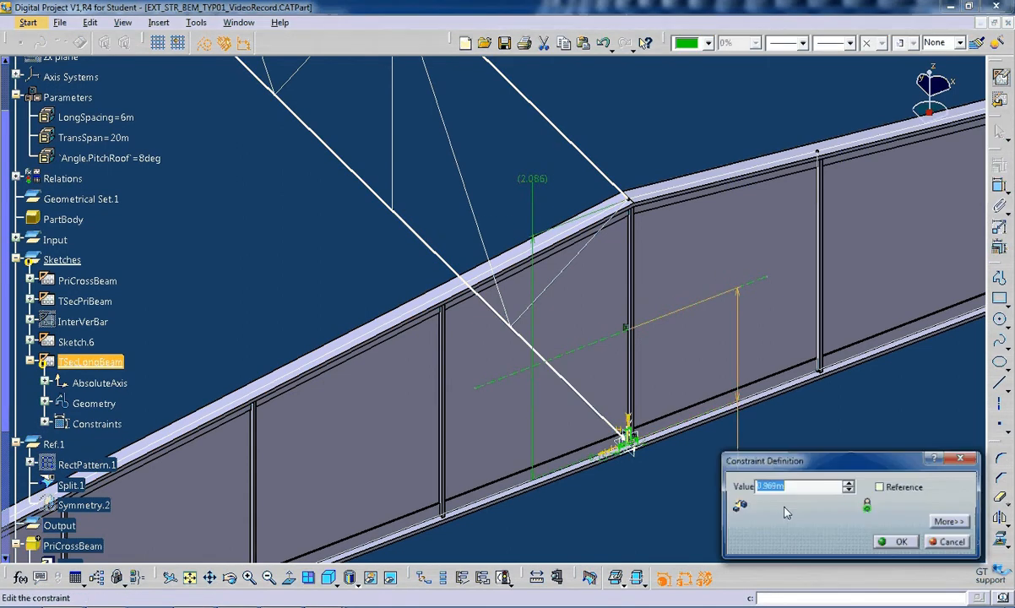
{"action": "right_click", "coordinate": [797, 485]}
{"action": "left_click", "coordinate": [837, 323]}
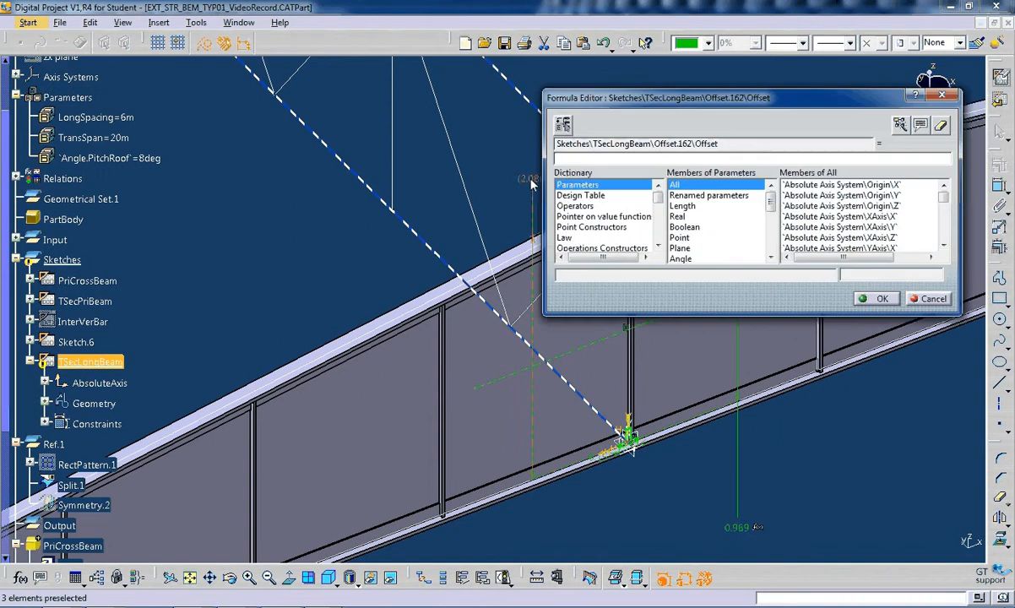
{"action": "left_click", "coordinate": [530, 180]}
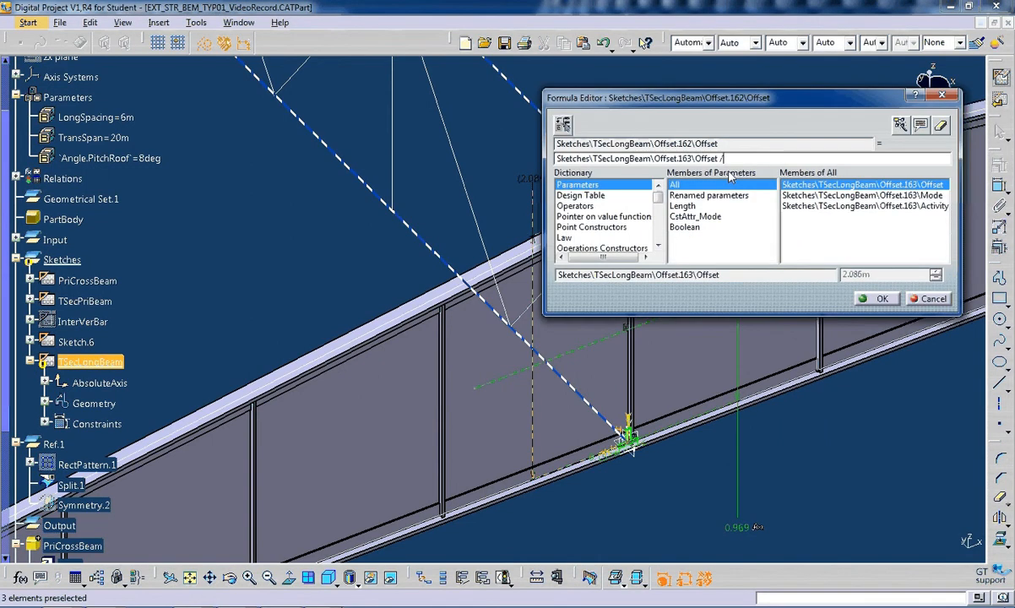
{"action": "type", "text": "/2"}
{"action": "left_click", "coordinate": [870, 297]}
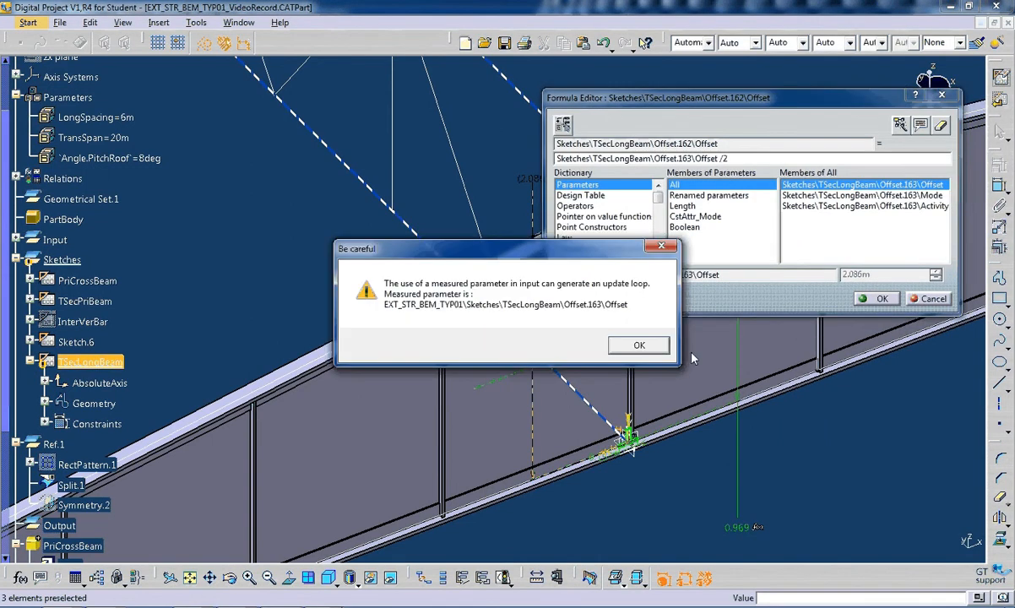
{"action": "key", "text": "Return"}
{"action": "left_click", "coordinate": [895, 542]}
Mirror the closed T-section outline at the lower chord about the horizontal construction line to create the upper chord profile.
{"action": "middle_click_drag", "start_coordinate": [667, 321], "coordinate": [673, 475]}
{"action": "left_click", "coordinate": [288, 577]}
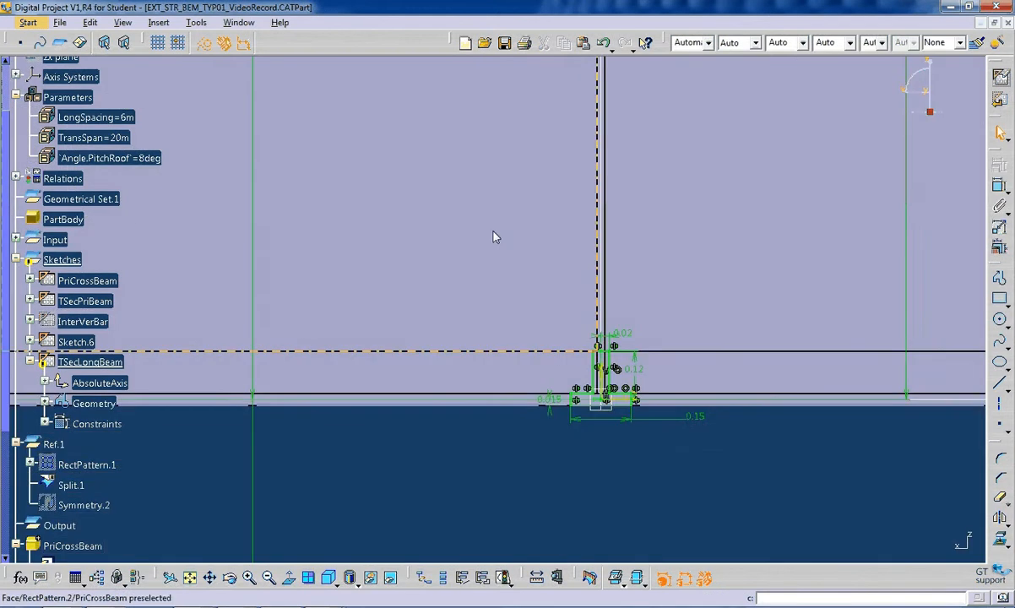
{"action": "left_click", "coordinate": [648, 408]}
{"action": "mouse_move", "coordinate": [680, 415]}
{"action": "middle_mouse_down"}
{"action": "mouse_move", "coordinate": [648, 407]}
{"action": "mouse_move", "coordinate": [663, 316]}
{"action": "middle_mouse_up"}
{"action": "middle_click_drag", "start_coordinate": [731, 478], "coordinate": [627, 395]}
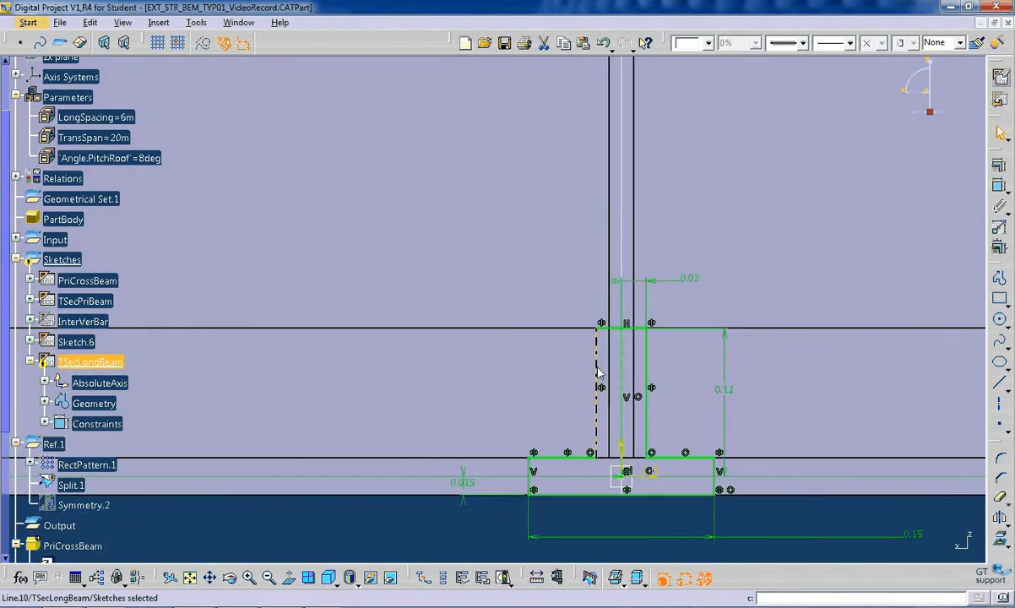
{"action": "left_click", "coordinate": [532, 471]}
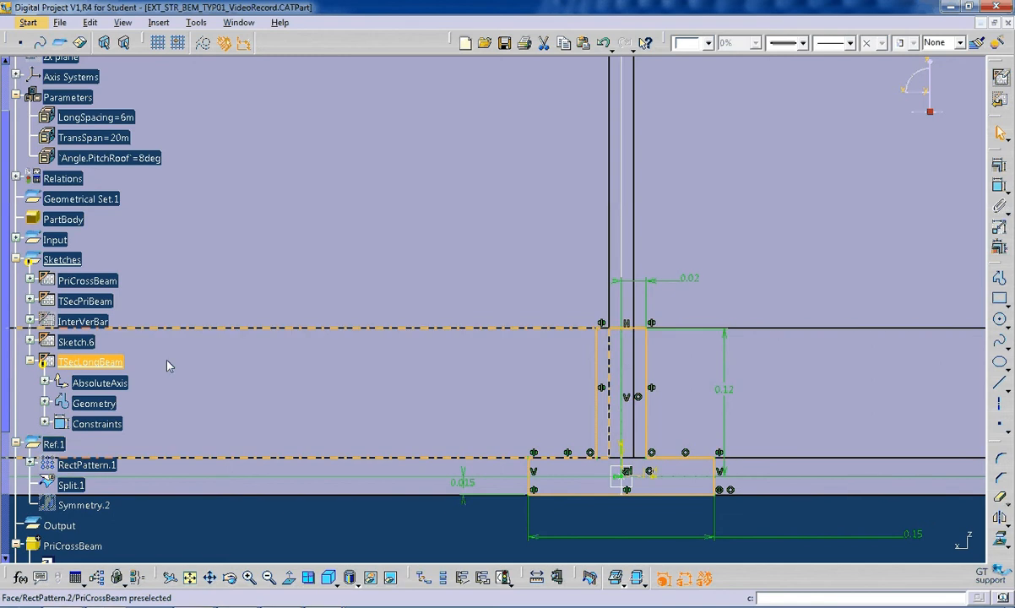
{"action": "left_click", "coordinate": [45, 404]}
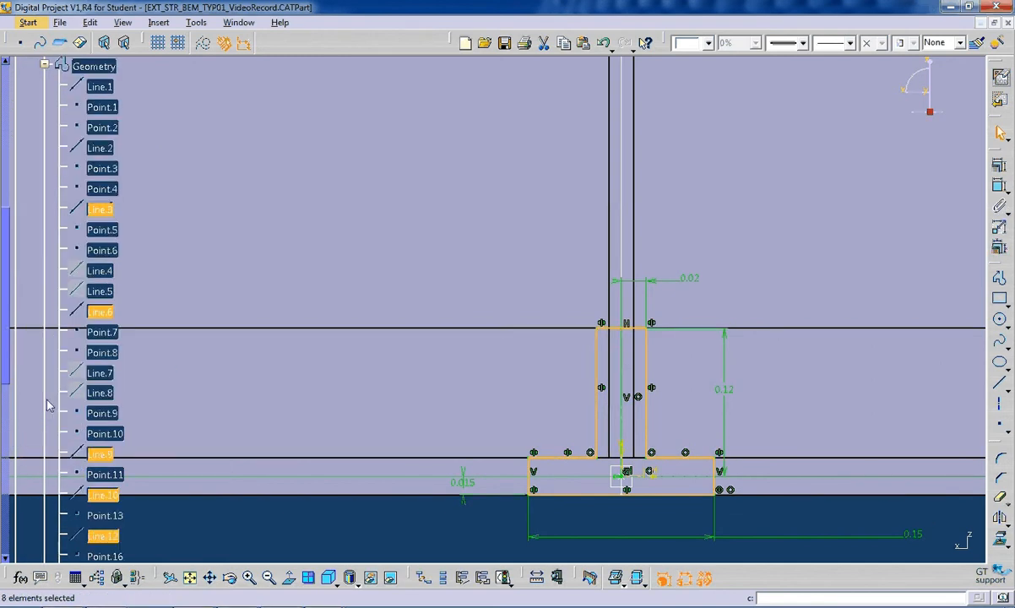
{"action": "mouse_move", "coordinate": [725, 345]}
{"action": "middle_mouse_down"}
{"action": "mouse_move", "coordinate": [691, 318]}
{"action": "mouse_move", "coordinate": [701, 324]}
{"action": "middle_mouse_up"}
{"action": "mouse_move", "coordinate": [451, 340]}
{"action": "middle_mouse_down"}
{"action": "mouse_move", "coordinate": [505, 346]}
{"action": "mouse_move", "coordinate": [523, 405]}
{"action": "middle_mouse_up"}
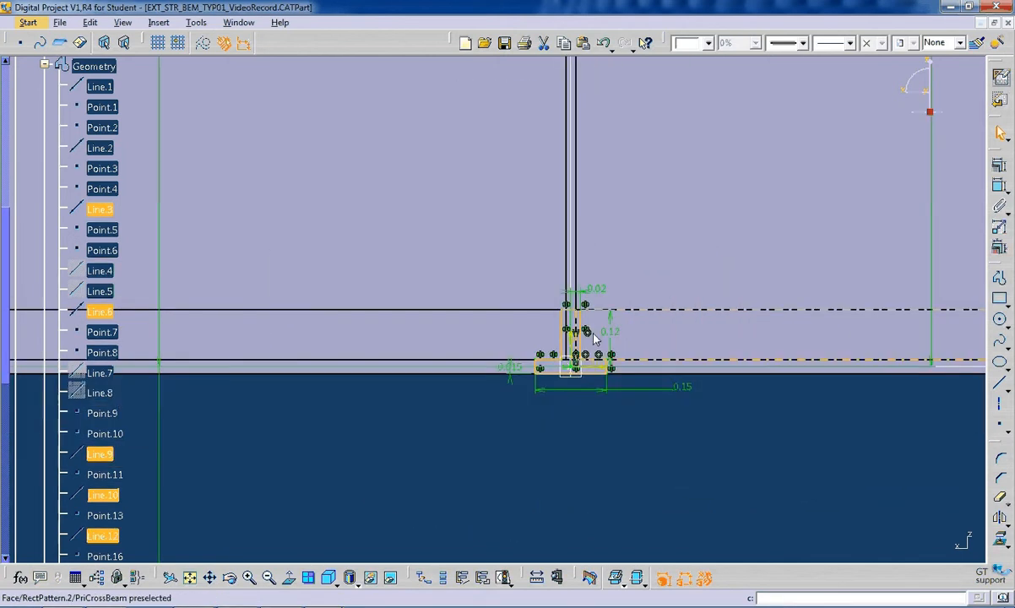
{"action": "mouse_move", "coordinate": [594, 340]}
{"action": "middle_mouse_down"}
{"action": "mouse_move", "coordinate": [593, 407]}
{"action": "mouse_move", "coordinate": [611, 333]}
{"action": "mouse_move", "coordinate": [609, 420]}
{"action": "middle_mouse_up"}
{"action": "left_click", "coordinate": [998, 516]}
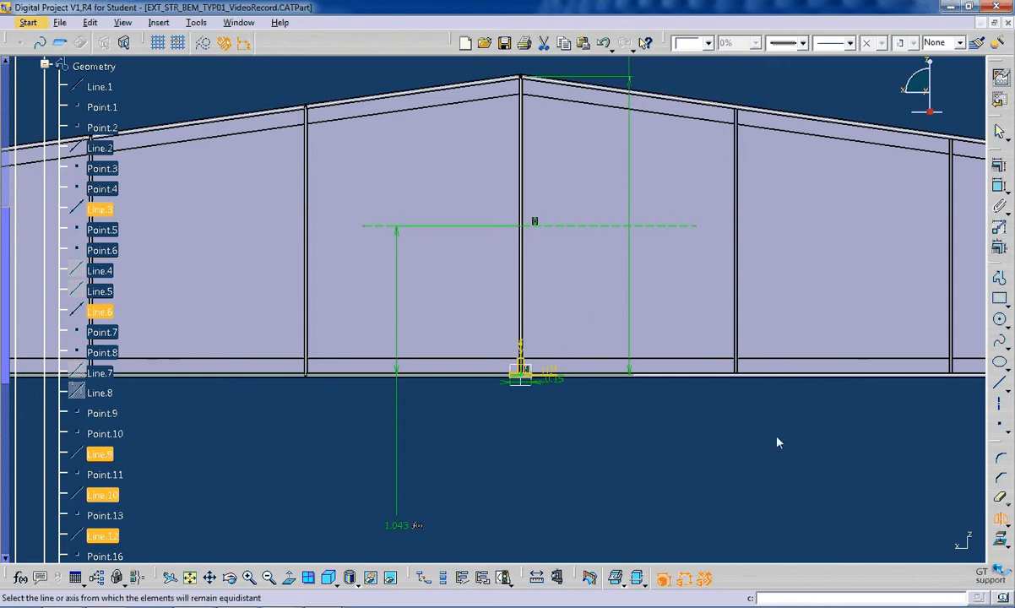
{"action": "left_click", "coordinate": [634, 227]}
Edit the construction line's offset formula to half the chord reference dimension minus 0.02m.
{"action": "mouse_move", "coordinate": [596, 225]}
{"action": "middle_mouse_down"}
{"action": "mouse_move", "coordinate": [582, 276]}
{"action": "mouse_move", "coordinate": [609, 182]}
{"action": "mouse_move", "coordinate": [581, 340]}
{"action": "mouse_move", "coordinate": [607, 317]}
{"action": "mouse_move", "coordinate": [606, 274]}
{"action": "mouse_move", "coordinate": [611, 339]}
{"action": "mouse_move", "coordinate": [598, 329]}
{"action": "mouse_move", "coordinate": [600, 358]}
{"action": "middle_mouse_up"}
{"action": "middle_click_drag", "start_coordinate": [538, 292], "coordinate": [546, 247]}
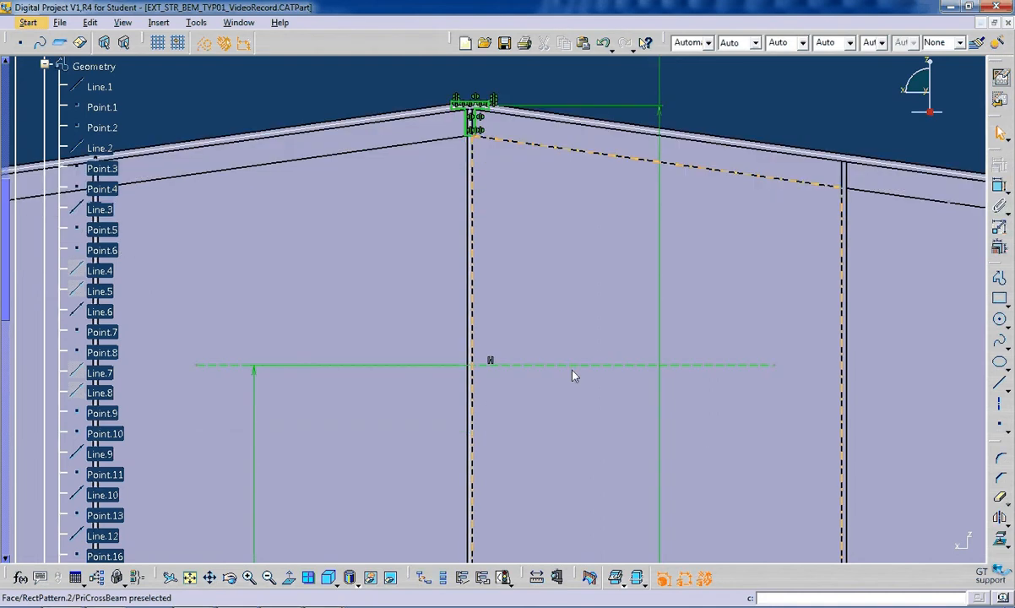
{"action": "mouse_move", "coordinate": [573, 375]}
{"action": "middle_mouse_down"}
{"action": "mouse_move", "coordinate": [546, 169]}
{"action": "mouse_move", "coordinate": [564, 303]}
{"action": "middle_mouse_up"}
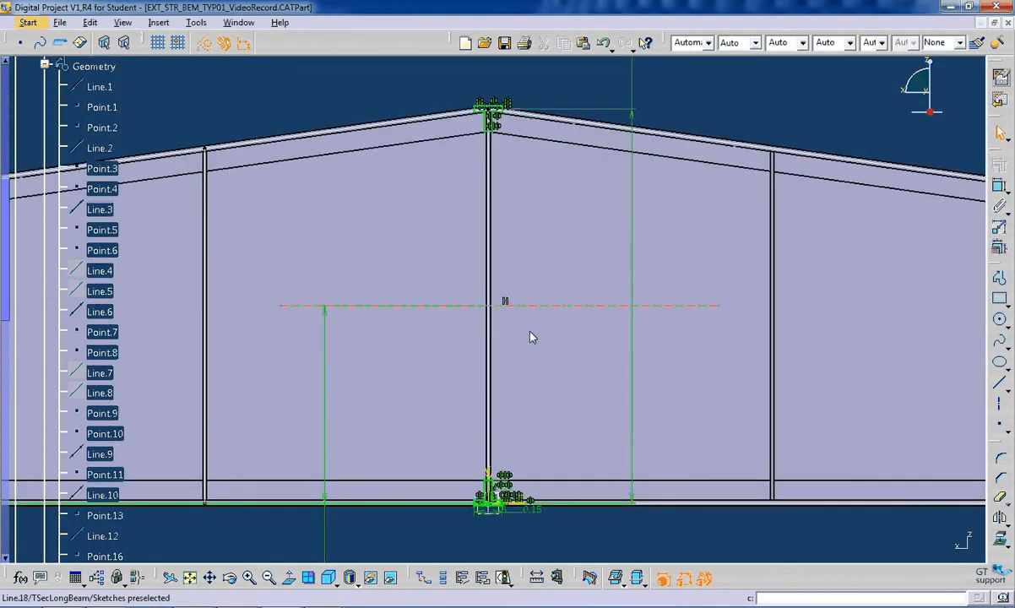
{"action": "middle_click_drag", "start_coordinate": [386, 340], "coordinate": [426, 238]}
{"action": "scroll", "coordinate": [454, 308], "scroll_direction": "down", "scroll_amount": 1}
{"action": "middle_click_drag", "start_coordinate": [454, 308], "coordinate": [507, 213]}
{"action": "middle_click_drag", "start_coordinate": [507, 213], "coordinate": [499, 328]}
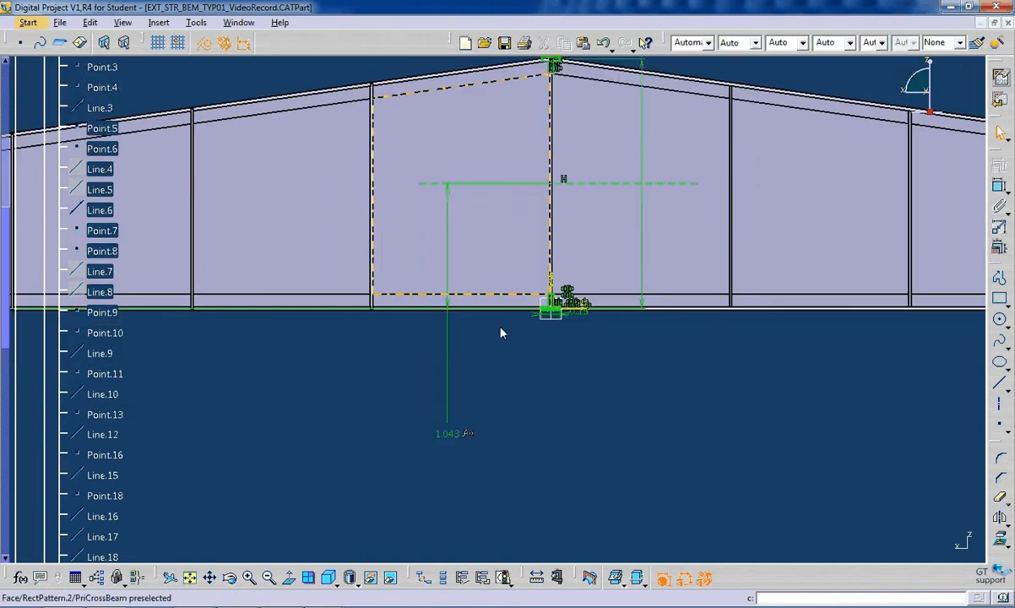
{"action": "double_click", "coordinate": [460, 433]}
{"action": "left_click", "coordinate": [846, 487]}
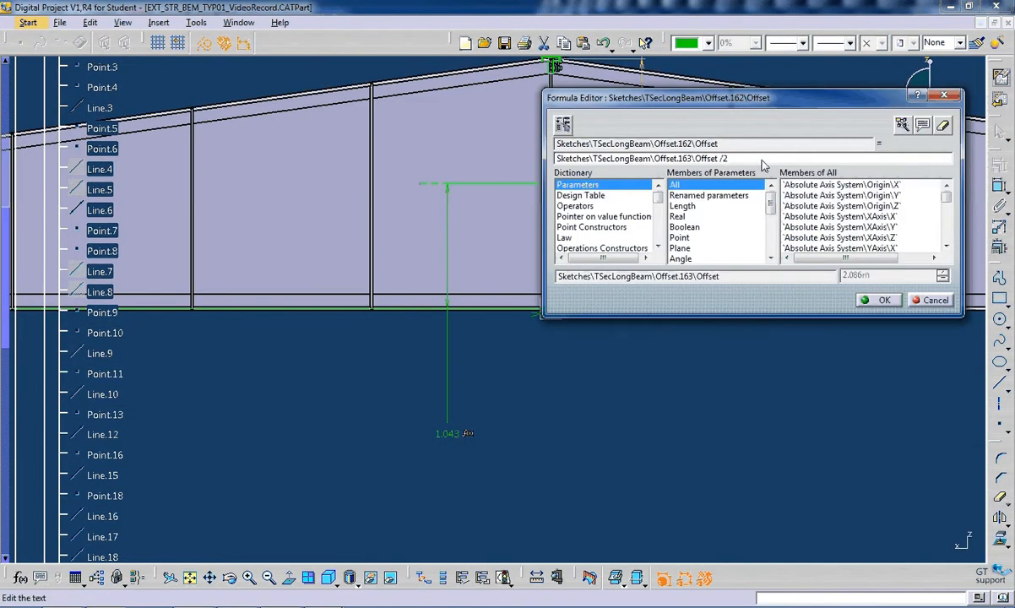
{"action": "type", "text": "0.02m"}
{"action": "key", "text": "Return"}
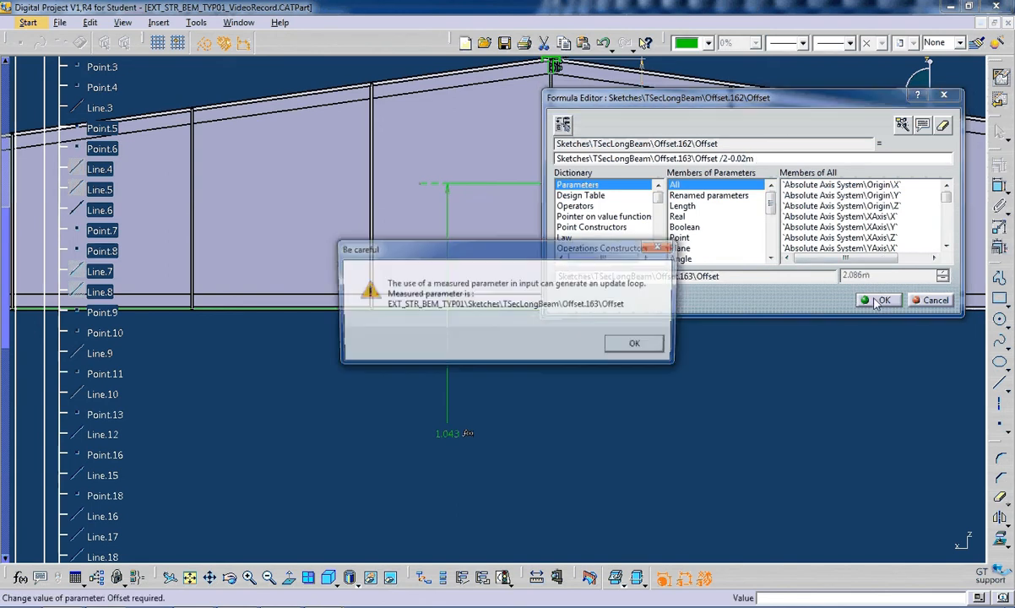
{"action": "left_click", "coordinate": [640, 347]}
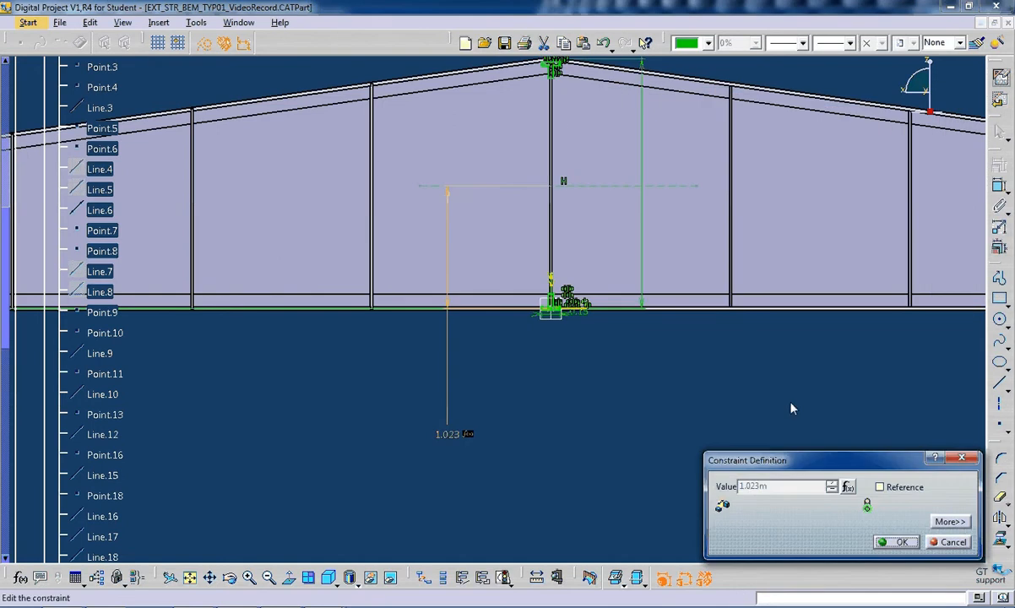
{"action": "left_click", "coordinate": [895, 541]}
Exit the TSecLongBeam sketch and collapse its geometry in the specification tree.
{"action": "middle_click_drag", "start_coordinate": [653, 250], "coordinate": [640, 227]}
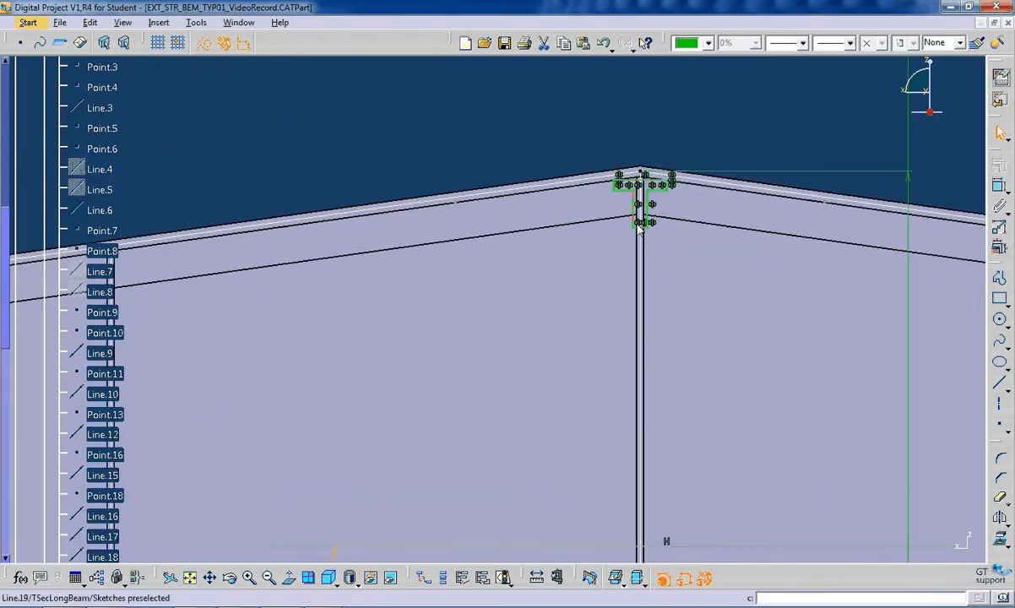
{"action": "mouse_move", "coordinate": [762, 357]}
{"action": "middle_mouse_down"}
{"action": "mouse_move", "coordinate": [649, 233]}
{"action": "mouse_move", "coordinate": [651, 291]}
{"action": "middle_mouse_up"}
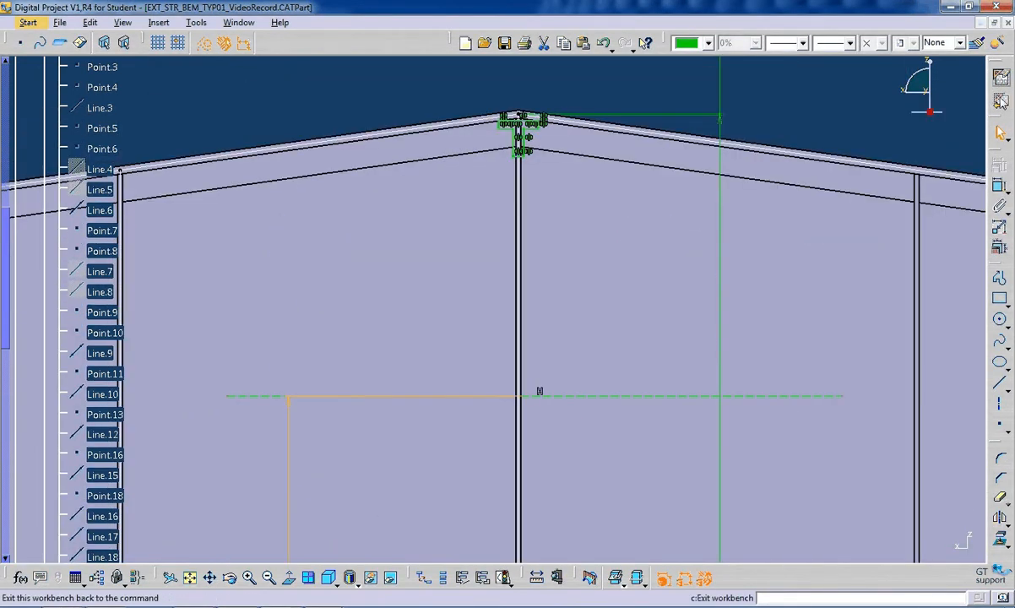
{"action": "left_click", "coordinate": [1000, 100]}
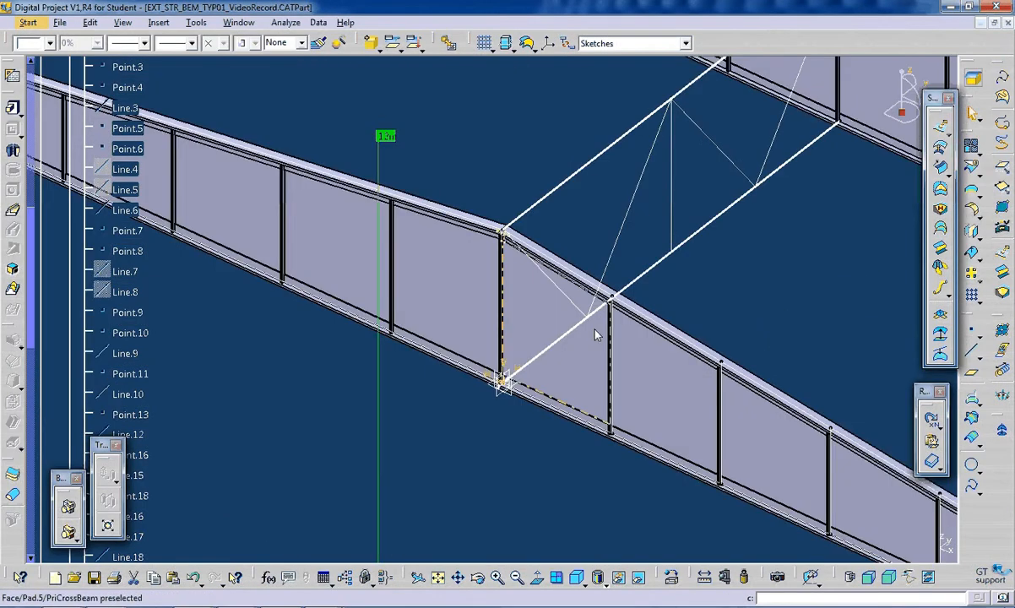
{"action": "left_click", "coordinate": [55, 329]}
{"action": "scroll", "coordinate": [220, 383], "scroll_direction": "down", "scroll_amount": 3}
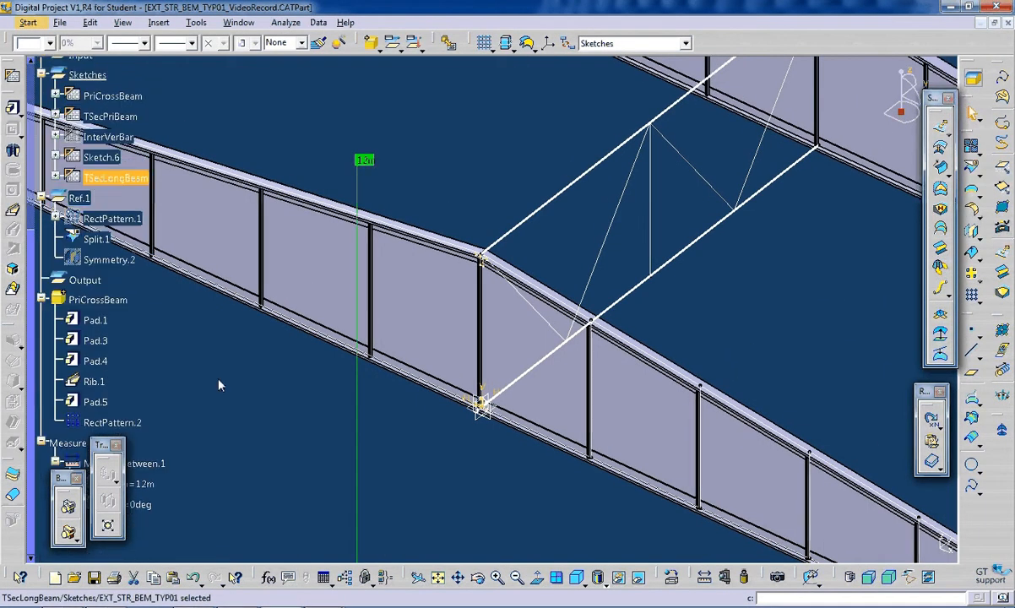
Define the PriCrossBeam body as the in-work object and collapse its feature list.
{"action": "middle_click_drag", "start_coordinate": [219, 383], "coordinate": [311, 379]}
{"action": "scroll", "coordinate": [311, 379], "scroll_direction": "down", "scroll_amount": 2}
{"action": "right_click", "coordinate": [82, 200]}
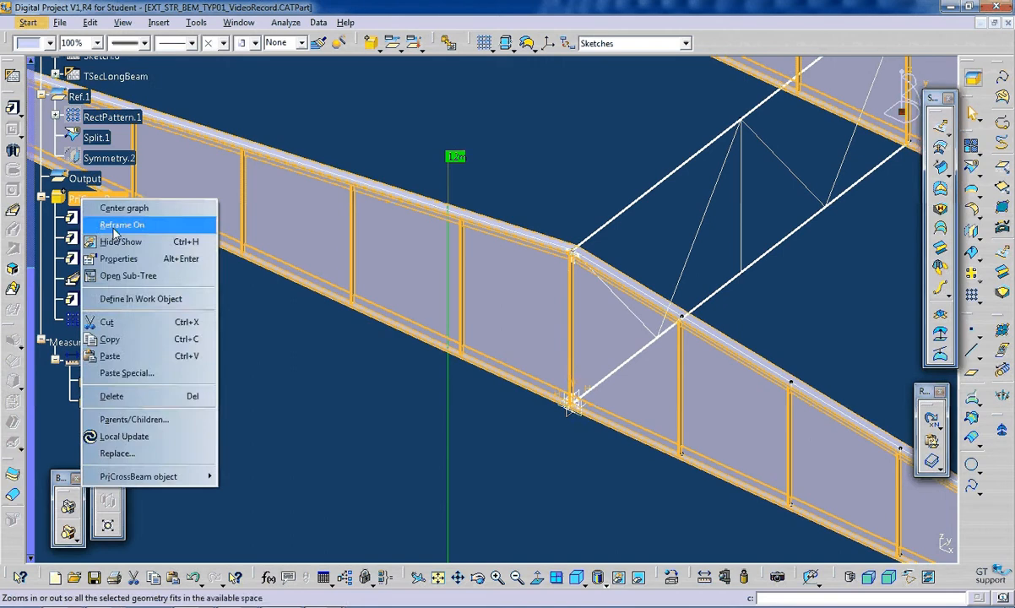
{"action": "left_click", "coordinate": [209, 301]}
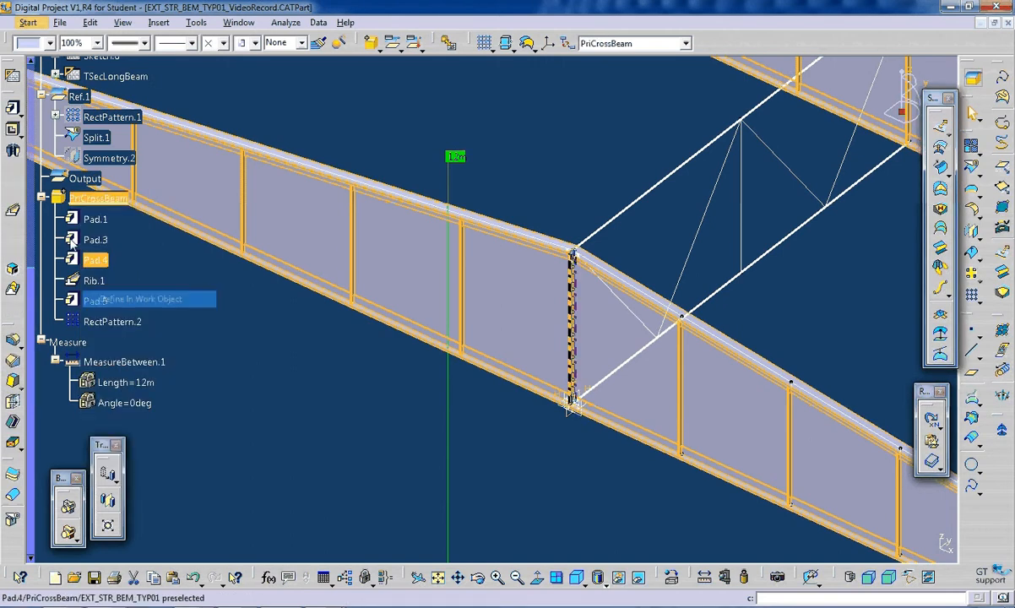
{"action": "left_click", "coordinate": [41, 197]}
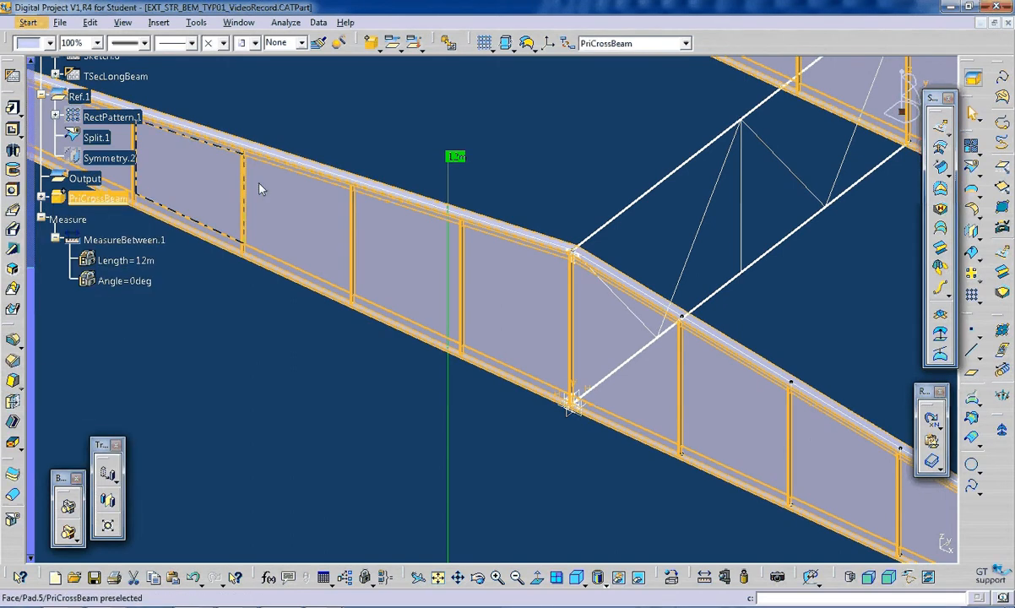
Insert a new body after PriCrossBeam and name it CenLongTruss.
{"action": "left_click", "coordinate": [373, 47]}
{"action": "key", "text": "alt+Return"}
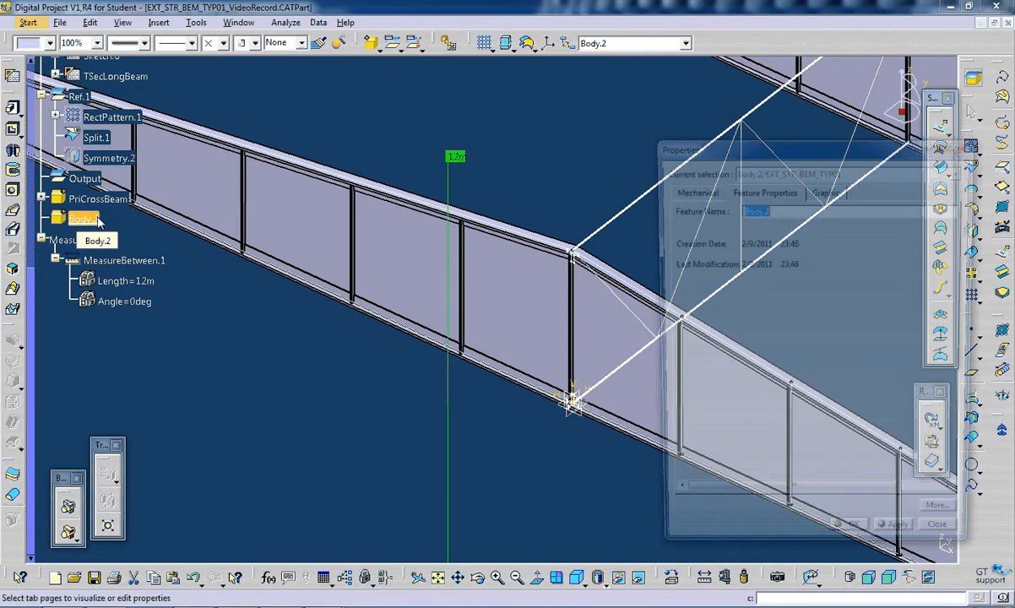
{"action": "type", "text": "Cen"}
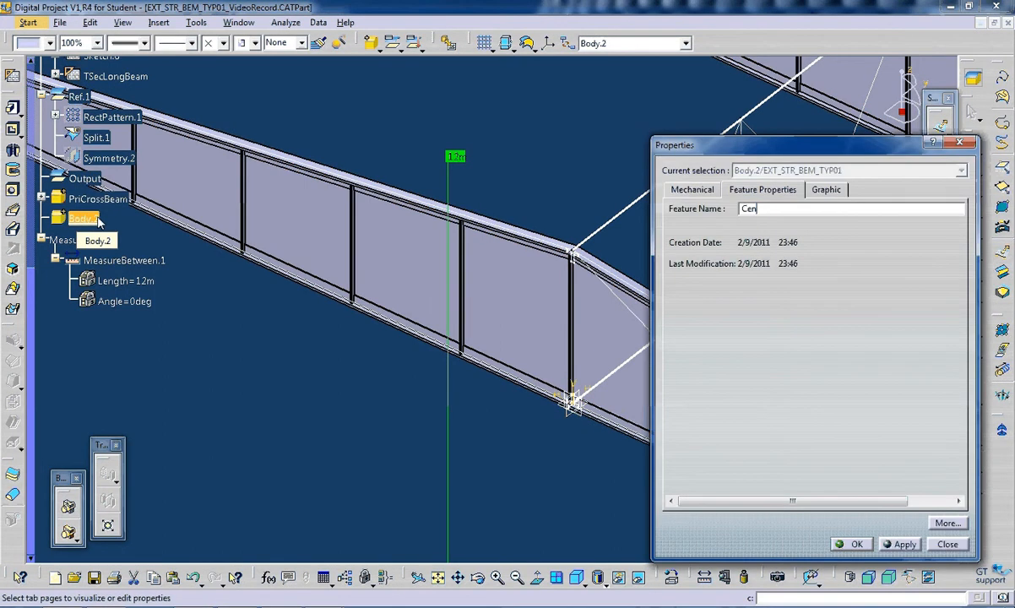
{"action": "type", "text": "LongTruss"}
{"action": "left_click_drag", "start_coordinate": [761, 151], "coordinate": [753, 155]}
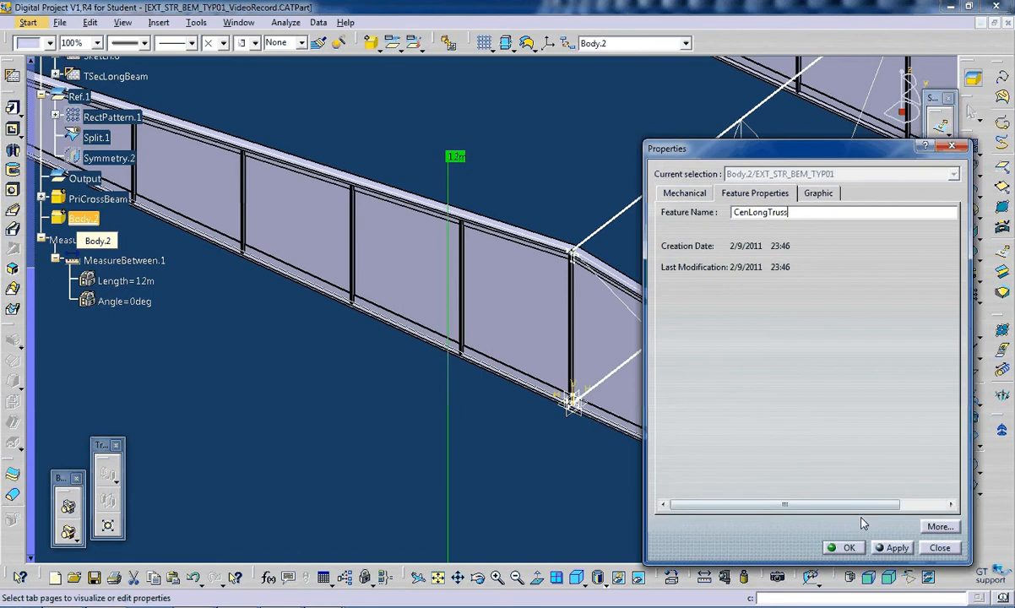
{"action": "left_click", "coordinate": [880, 549]}
{"action": "left_click", "coordinate": [844, 548]}
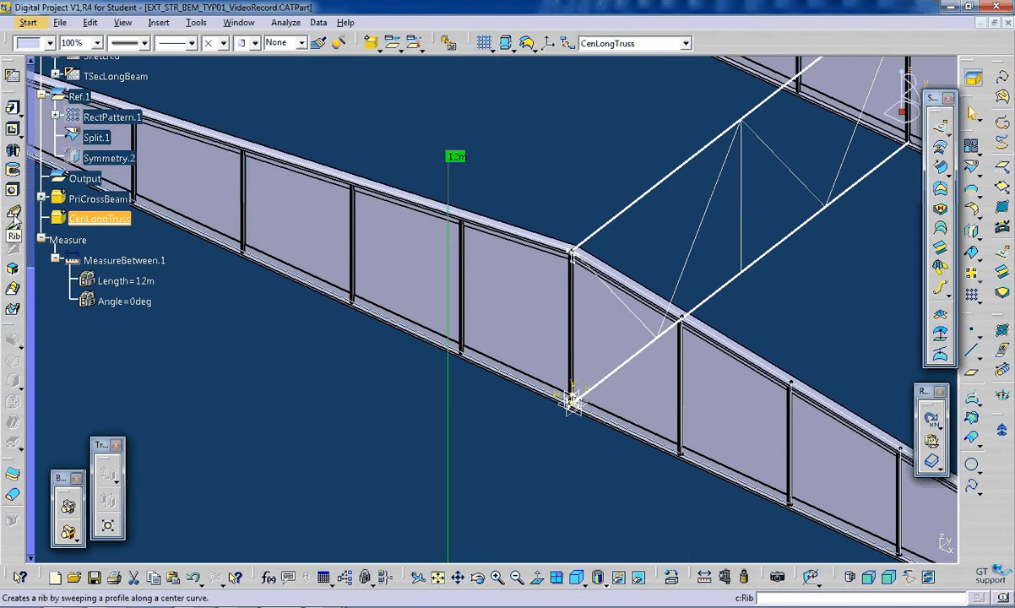
{"action": "left_click", "coordinate": [13, 108]}
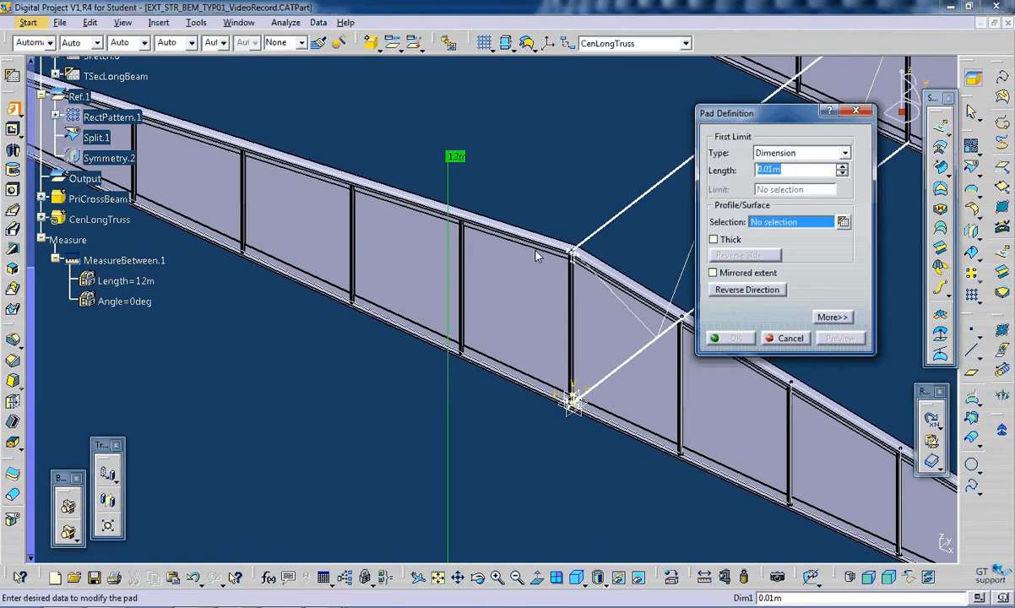
{"action": "middle_click_drag", "start_coordinate": [537, 255], "coordinate": [497, 407]}
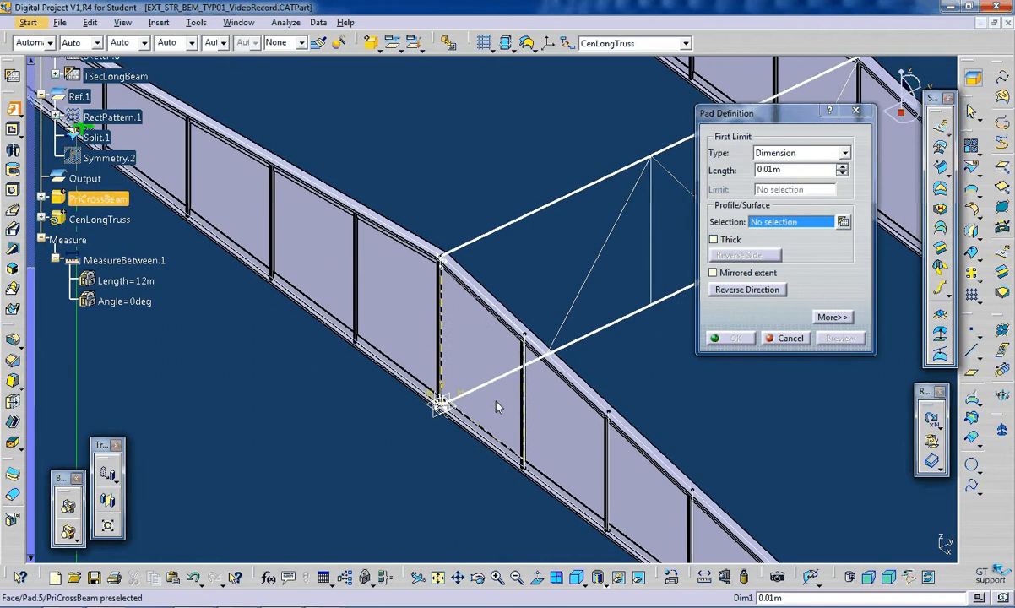
{"action": "scroll", "coordinate": [121, 204], "scroll_direction": "up", "scroll_amount": 3}
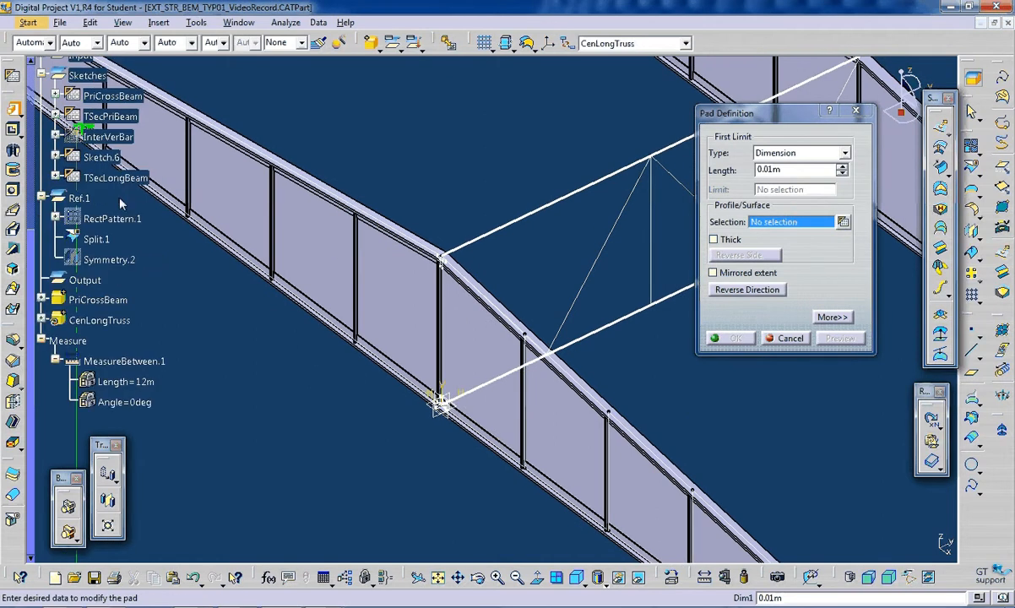
{"action": "left_click", "coordinate": [115, 179]}
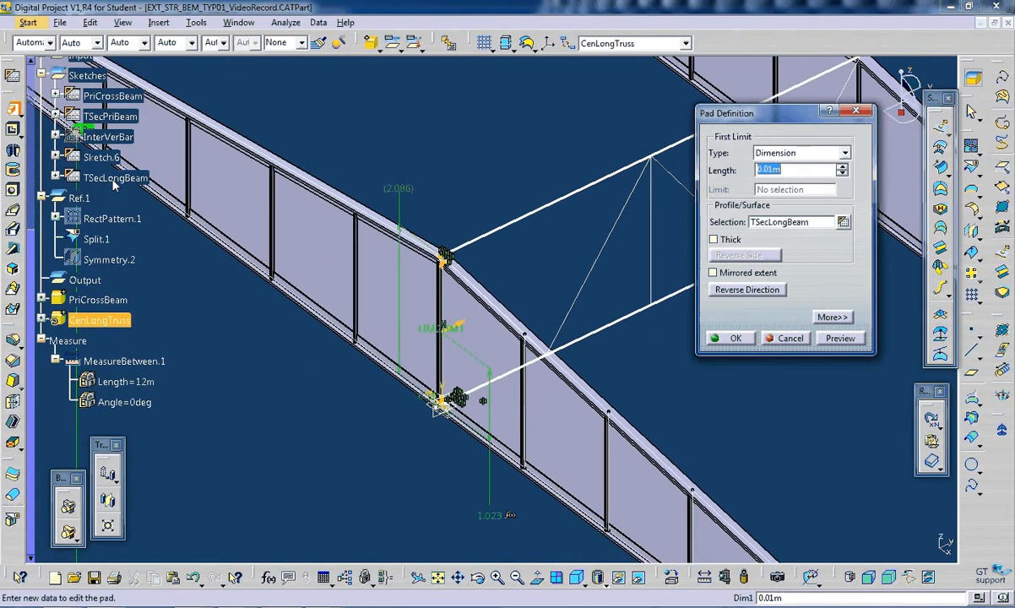
{"action": "middle_click_drag", "start_coordinate": [556, 262], "coordinate": [538, 331]}
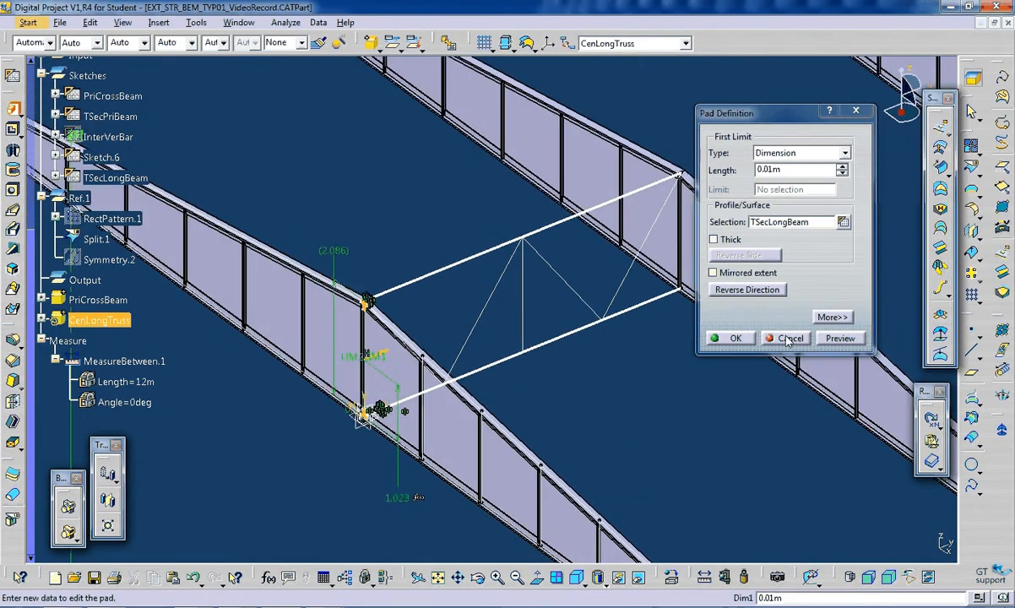
{"action": "left_click", "coordinate": [787, 338]}
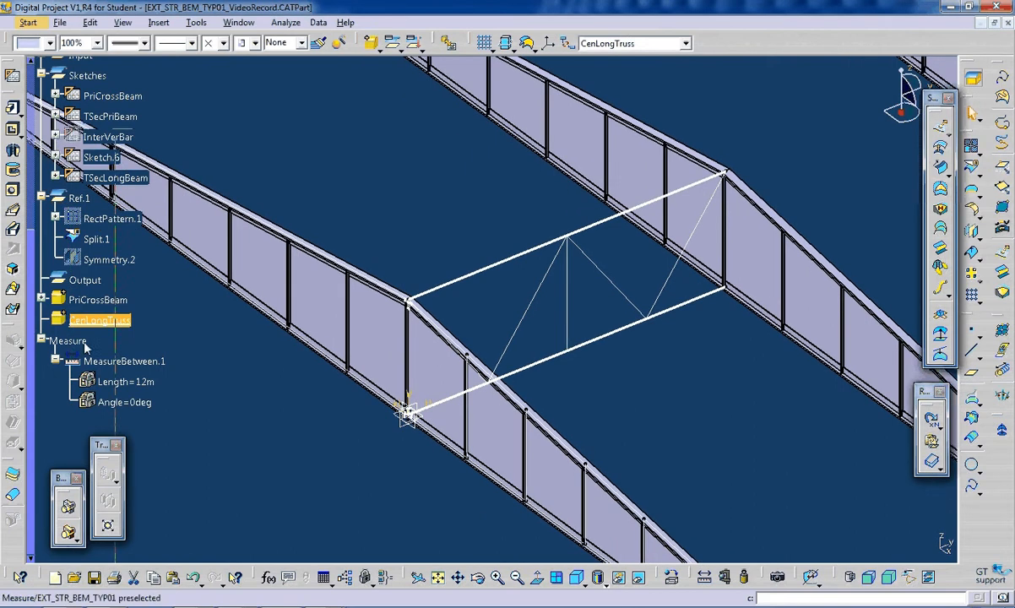
Create a rib from the TSecLongBeam profile along the lower chord line Output.2, keeping the angle, and expand the CenLongTruss body.
{"action": "left_click", "coordinate": [13, 209]}
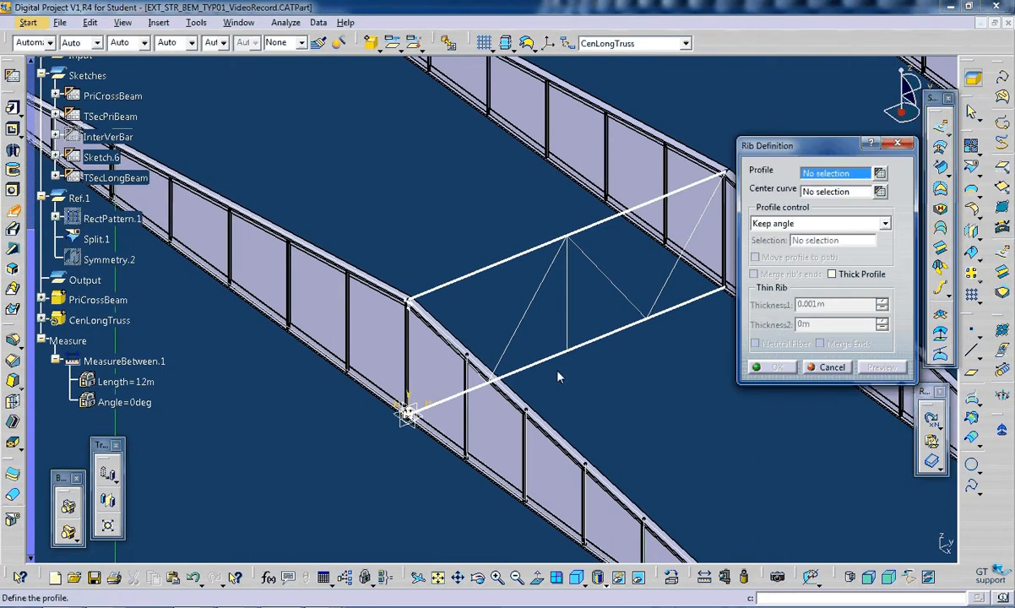
{"action": "left_click", "coordinate": [103, 181]}
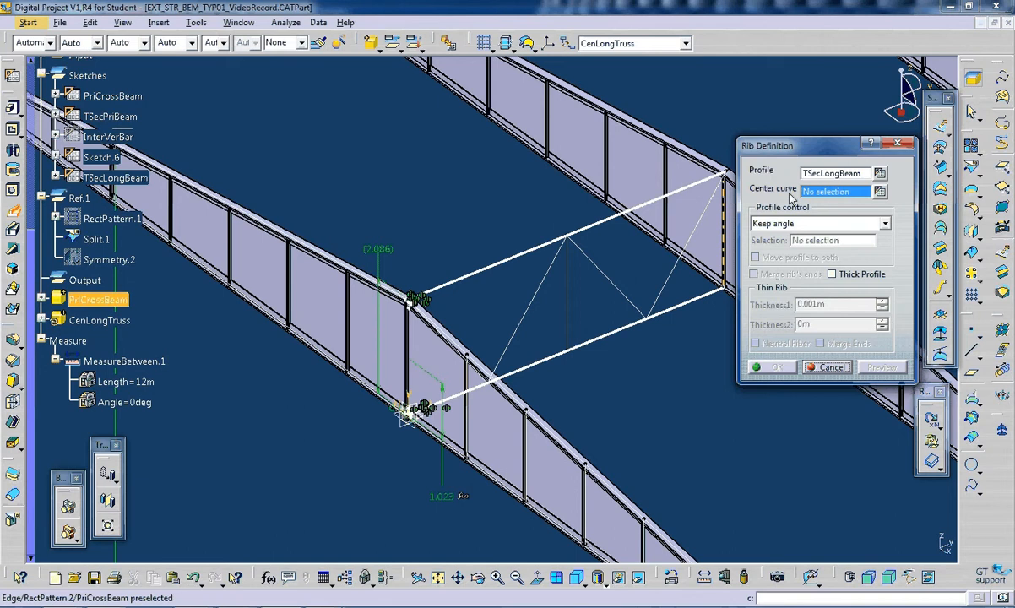
{"action": "left_click", "coordinate": [634, 324]}
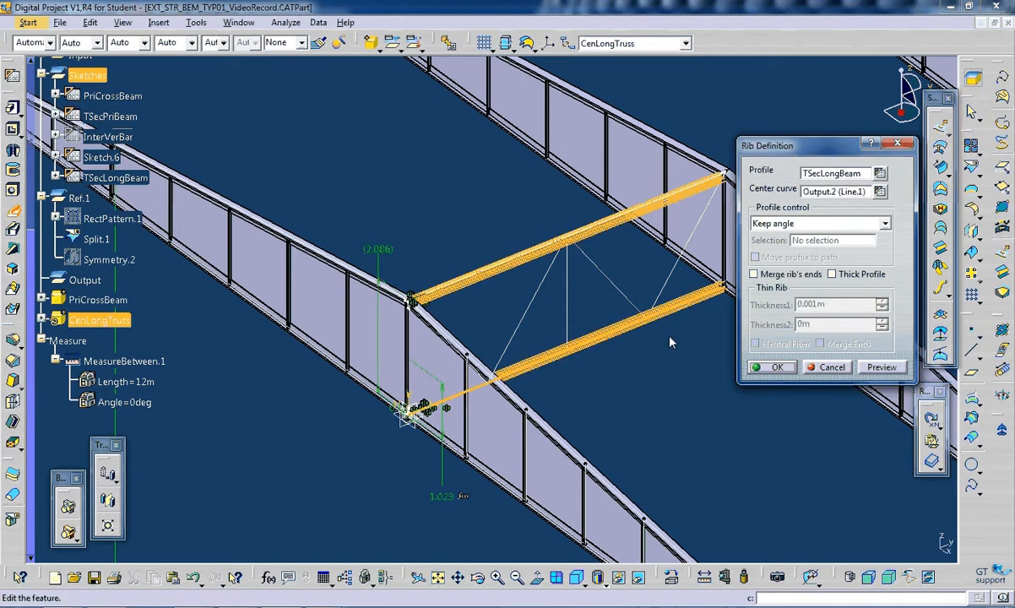
{"action": "middle_click_drag", "start_coordinate": [670, 340], "coordinate": [637, 341]}
{"action": "left_click", "coordinate": [771, 367]}
{"action": "middle_click_drag", "start_coordinate": [663, 420], "coordinate": [643, 376]}
{"action": "left_click", "coordinate": [41, 320]}
{"action": "left_click", "coordinate": [99, 320]}
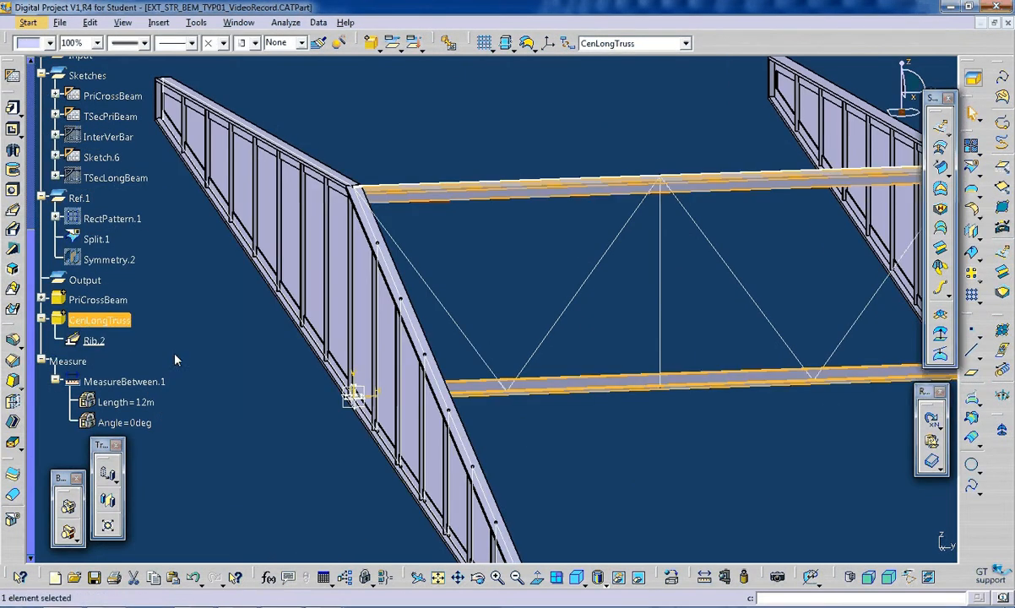
Pad Sketch.6 as thick truss web members with 0.05m length, mirrored extent and 0.01m thickness on both sides.
{"action": "left_click", "coordinate": [14, 109]}
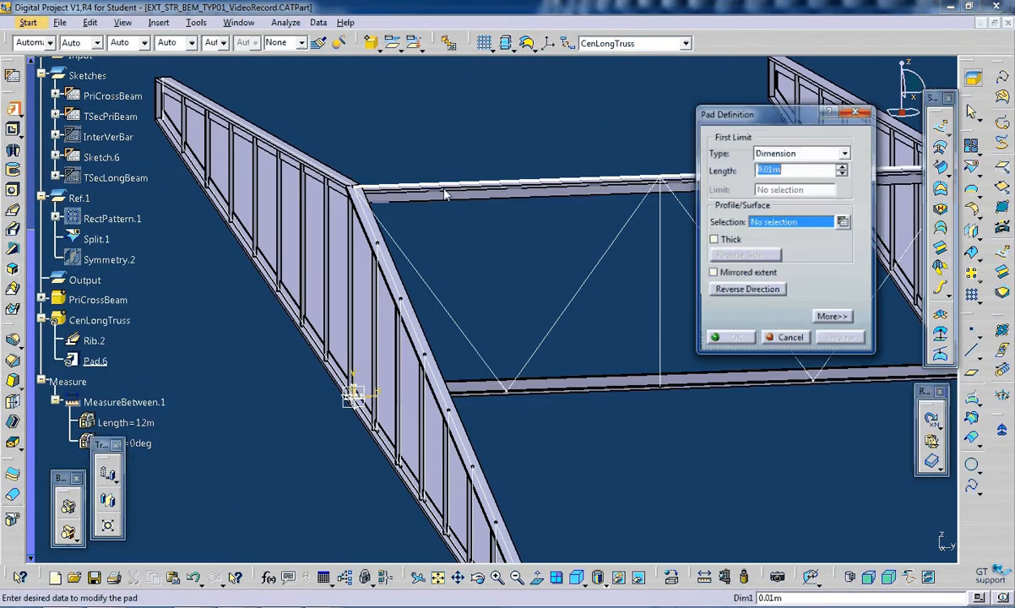
{"action": "left_click_drag", "start_coordinate": [765, 113], "coordinate": [819, 110]}
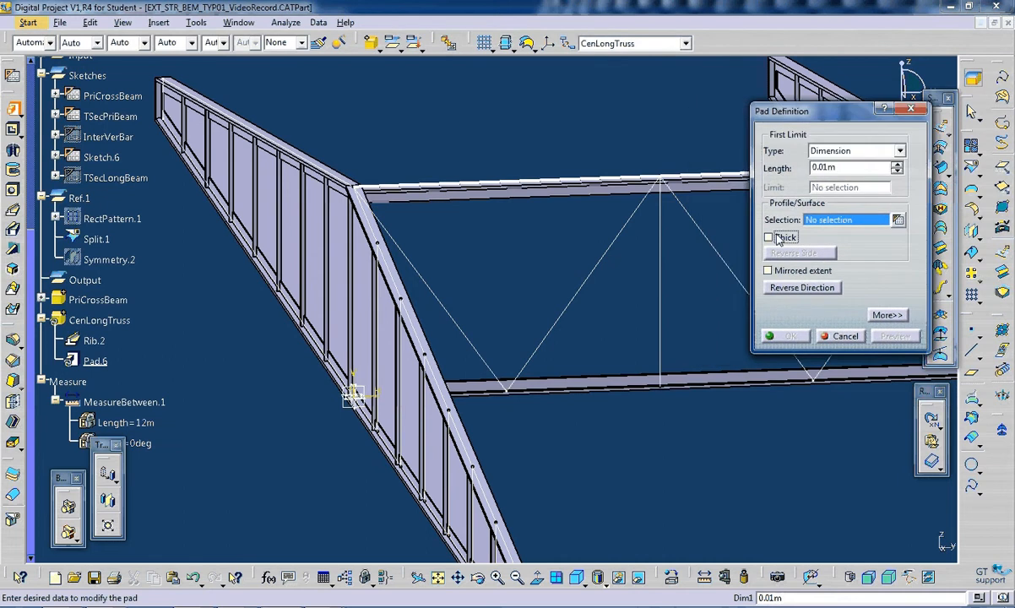
{"action": "left_click", "coordinate": [778, 240]}
{"action": "left_click", "coordinate": [740, 271]}
{"action": "mouse_move", "coordinate": [617, 244]}
{"action": "middle_mouse_down"}
{"action": "mouse_move", "coordinate": [546, 255]}
{"action": "mouse_move", "coordinate": [390, 349]}
{"action": "mouse_move", "coordinate": [355, 332]}
{"action": "middle_mouse_up"}
{"action": "left_click", "coordinate": [540, 260]}
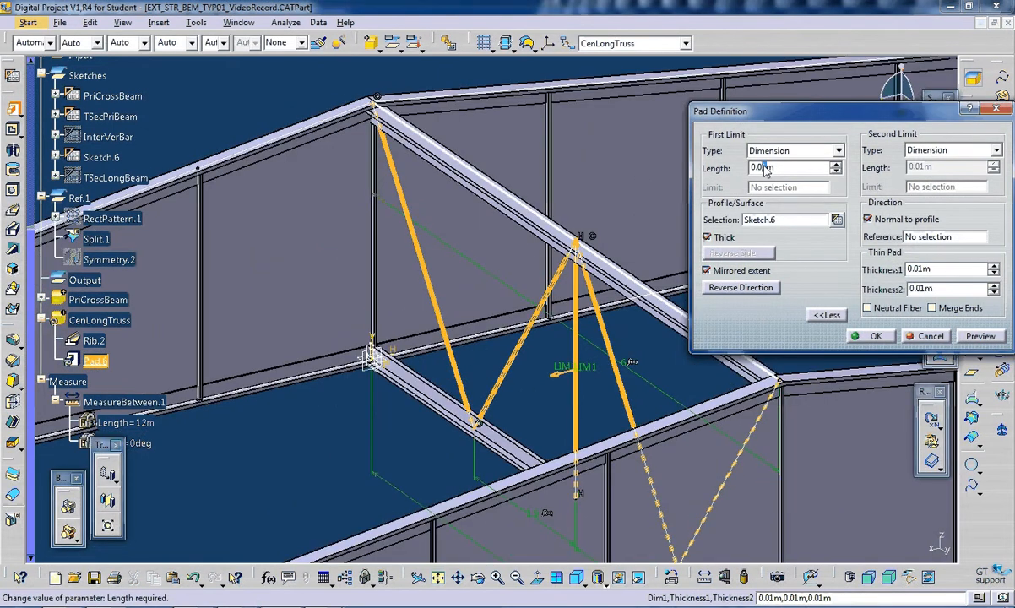
{"action": "type", "text": "5"}
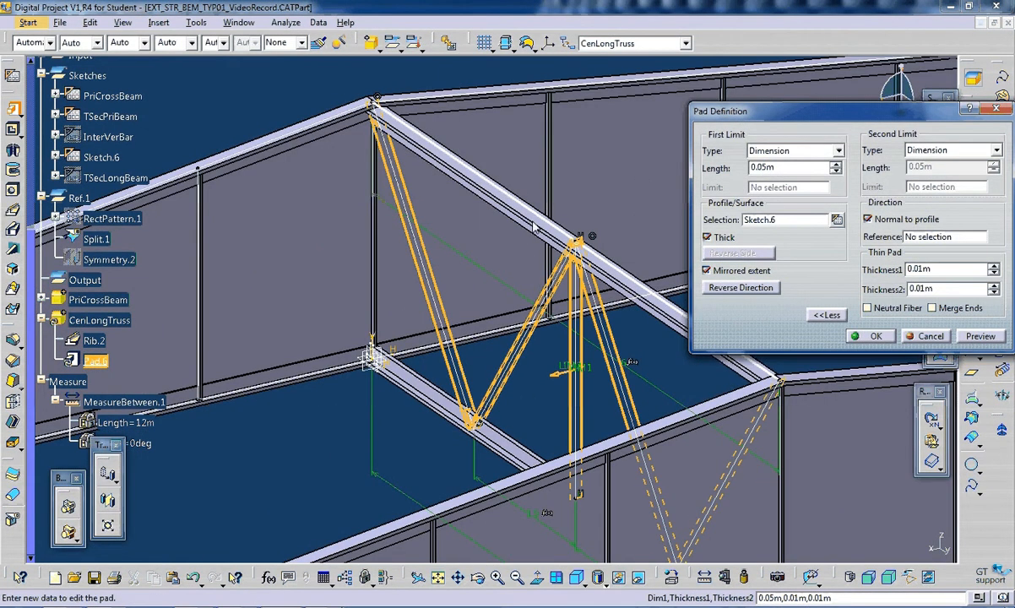
{"action": "middle_click_drag", "start_coordinate": [533, 224], "coordinate": [664, 271]}
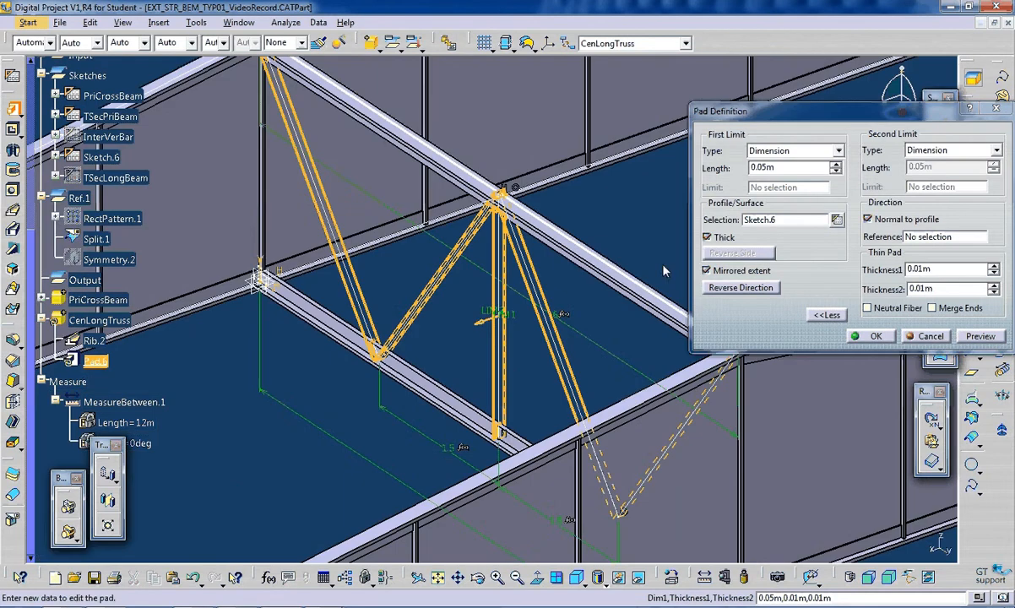
{"action": "middle_click_drag", "start_coordinate": [639, 308], "coordinate": [603, 302]}
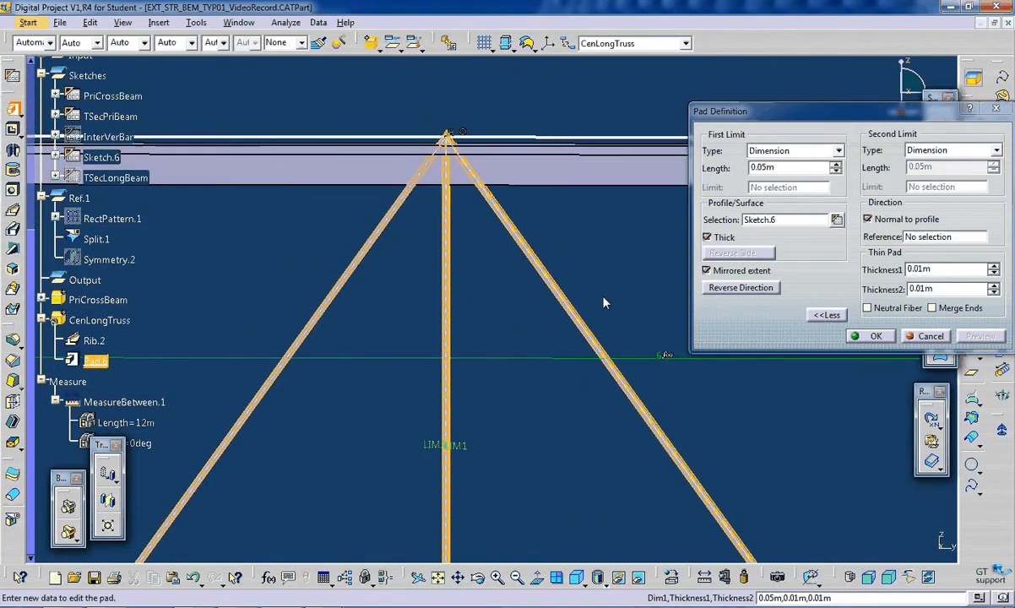
{"action": "left_click", "coordinate": [876, 336]}
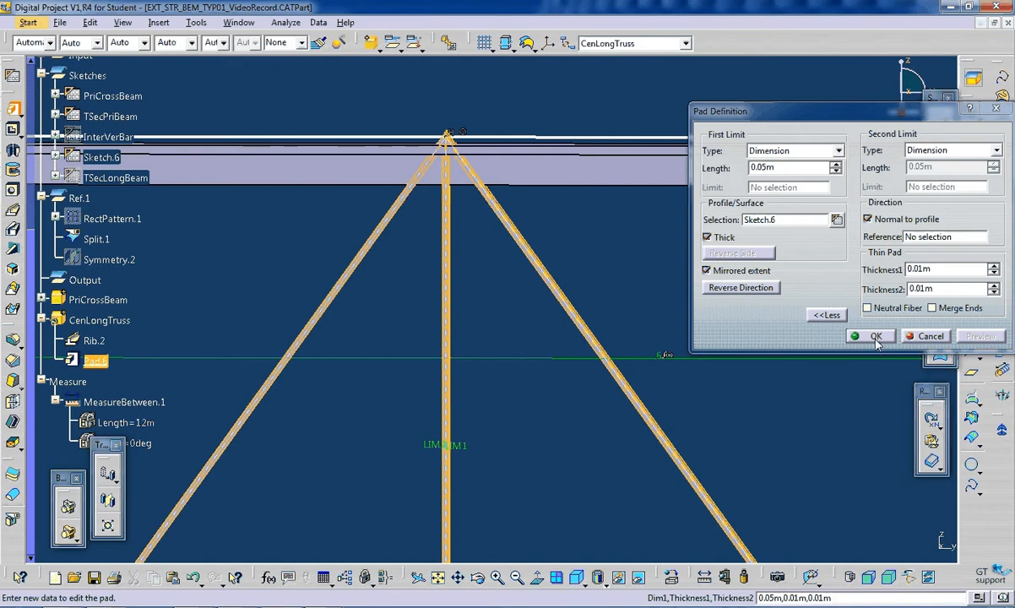
Examine how the web members meet the top chord, opening Sketch.6 to check its lines and exiting it without edits.
{"action": "middle_click_drag", "start_coordinate": [499, 225], "coordinate": [570, 233]}
{"action": "middle_click_drag", "start_coordinate": [628, 280], "coordinate": [590, 238]}
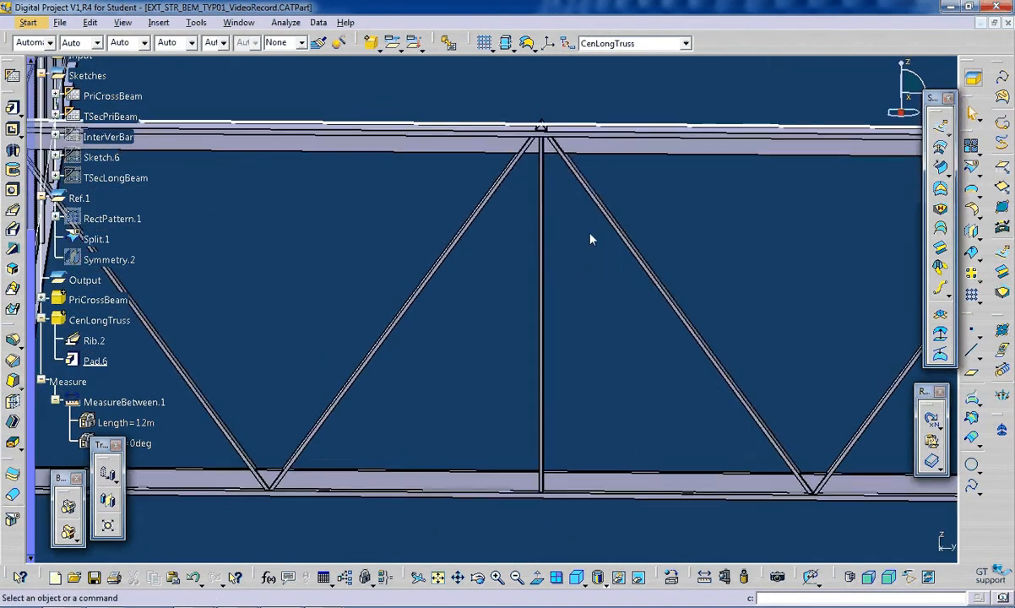
{"action": "middle_click_drag", "start_coordinate": [550, 310], "coordinate": [544, 367]}
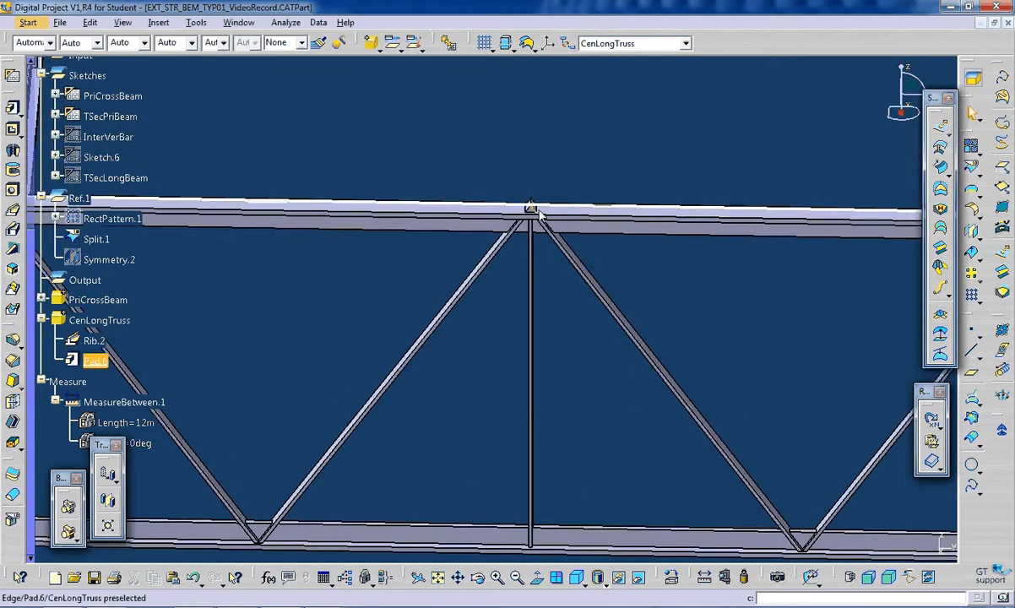
{"action": "middle_click_drag", "start_coordinate": [536, 212], "coordinate": [564, 292]}
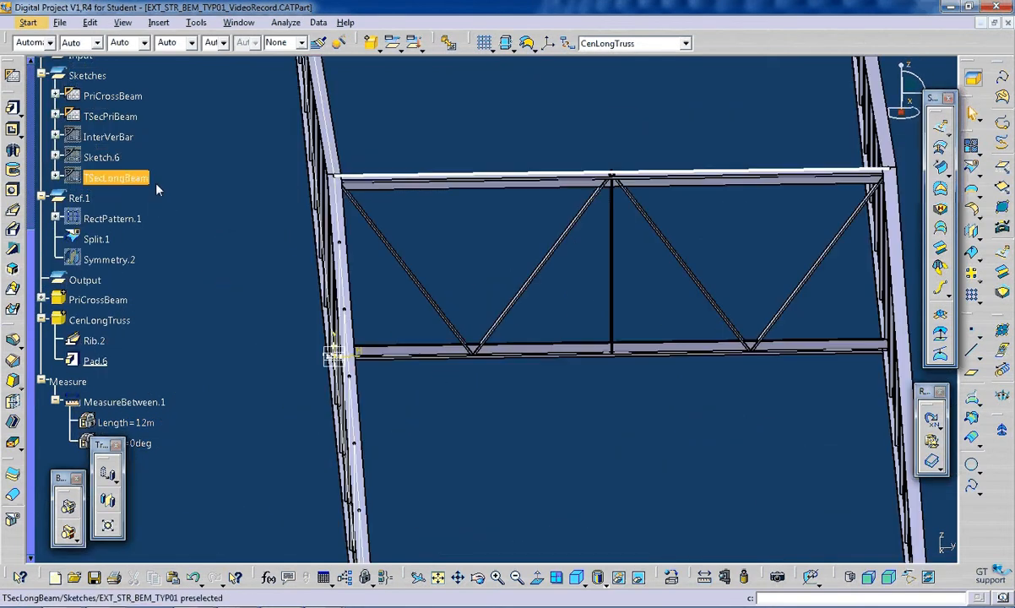
{"action": "left_click", "coordinate": [127, 185]}
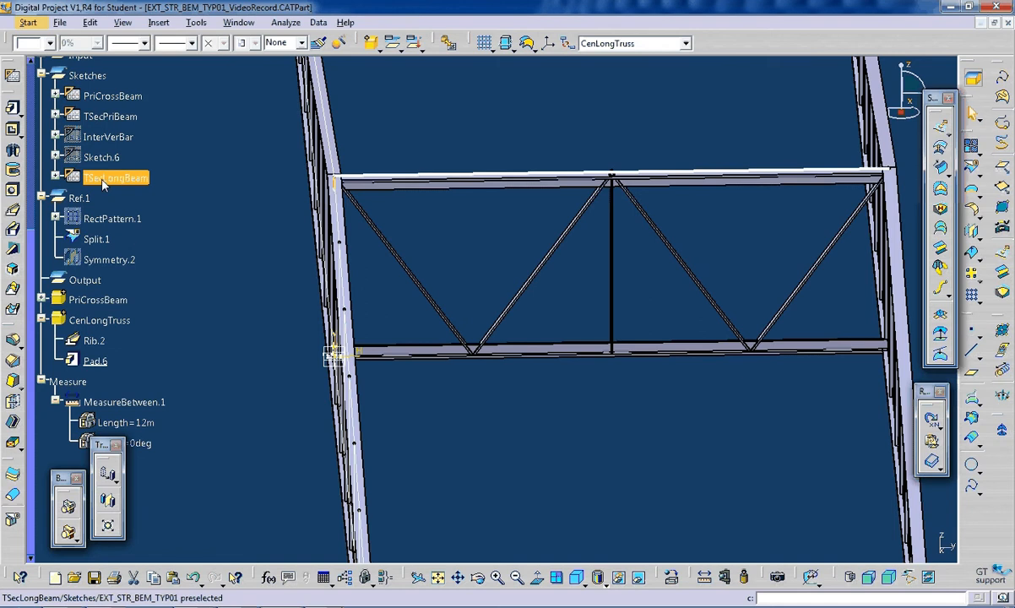
{"action": "left_click", "coordinate": [105, 161]}
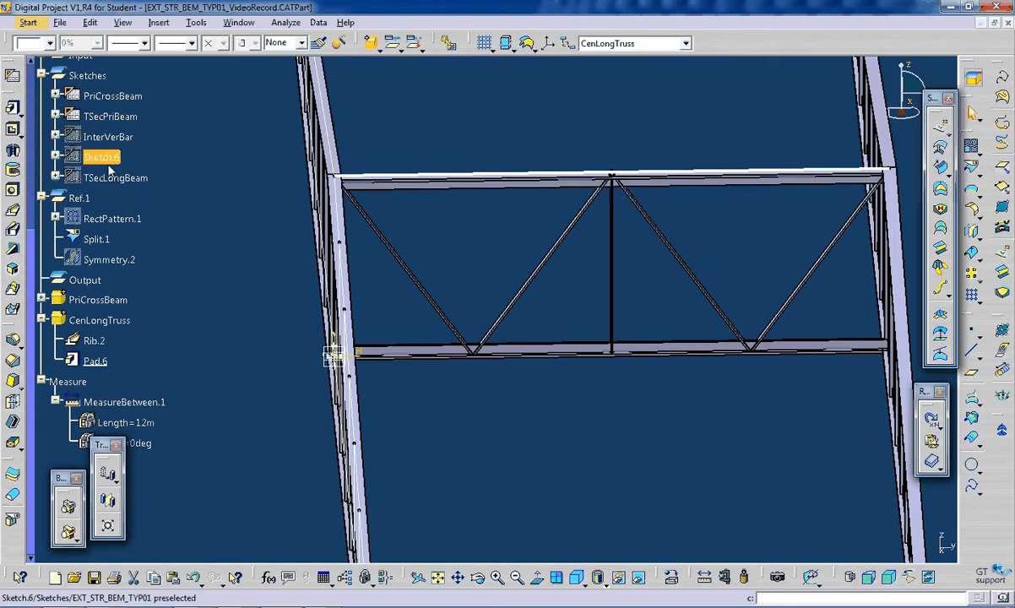
{"action": "left_click", "coordinate": [109, 169]}
{"action": "double_click", "coordinate": [108, 167]}
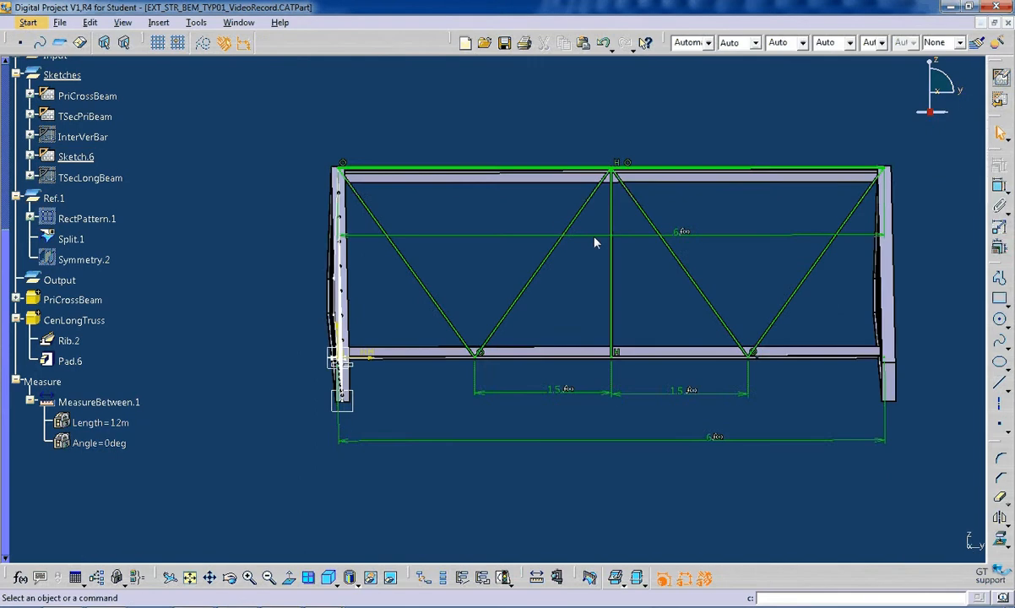
{"action": "mouse_move", "coordinate": [596, 239]}
{"action": "middle_mouse_down"}
{"action": "mouse_move", "coordinate": [604, 268]}
{"action": "mouse_move", "coordinate": [585, 274]}
{"action": "mouse_move", "coordinate": [594, 202]}
{"action": "middle_mouse_up"}
{"action": "mouse_move", "coordinate": [698, 201]}
{"action": "middle_mouse_down"}
{"action": "mouse_move", "coordinate": [573, 304]}
{"action": "mouse_move", "coordinate": [573, 236]}
{"action": "mouse_move", "coordinate": [571, 326]}
{"action": "mouse_move", "coordinate": [554, 328]}
{"action": "mouse_move", "coordinate": [600, 281]}
{"action": "mouse_move", "coordinate": [572, 243]}
{"action": "mouse_move", "coordinate": [600, 308]}
{"action": "mouse_move", "coordinate": [437, 368]}
{"action": "mouse_move", "coordinate": [546, 295]}
{"action": "mouse_move", "coordinate": [625, 295]}
{"action": "mouse_move", "coordinate": [421, 288]}
{"action": "mouse_move", "coordinate": [564, 205]}
{"action": "mouse_move", "coordinate": [579, 257]}
{"action": "middle_mouse_up"}
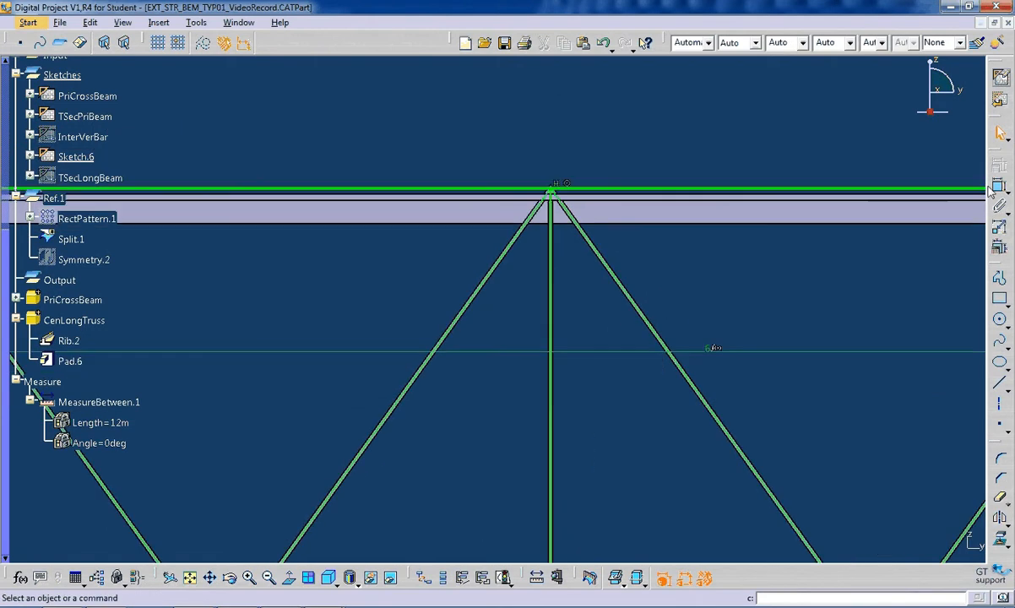
{"action": "left_click", "coordinate": [999, 101]}
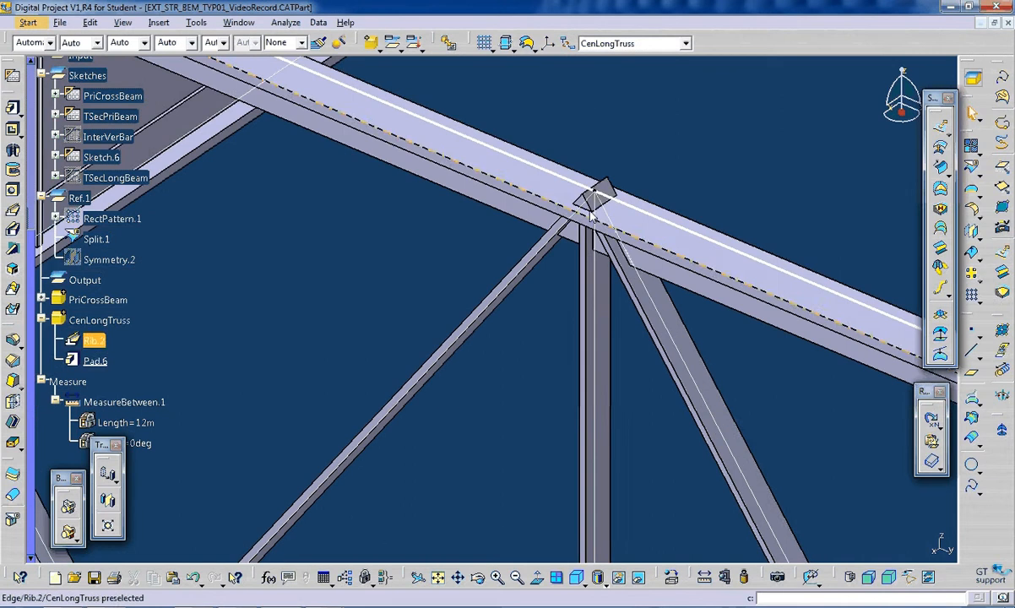
Save the part with the chord rib and web members in place.
{"action": "middle_click_drag", "start_coordinate": [581, 300], "coordinate": [560, 317]}
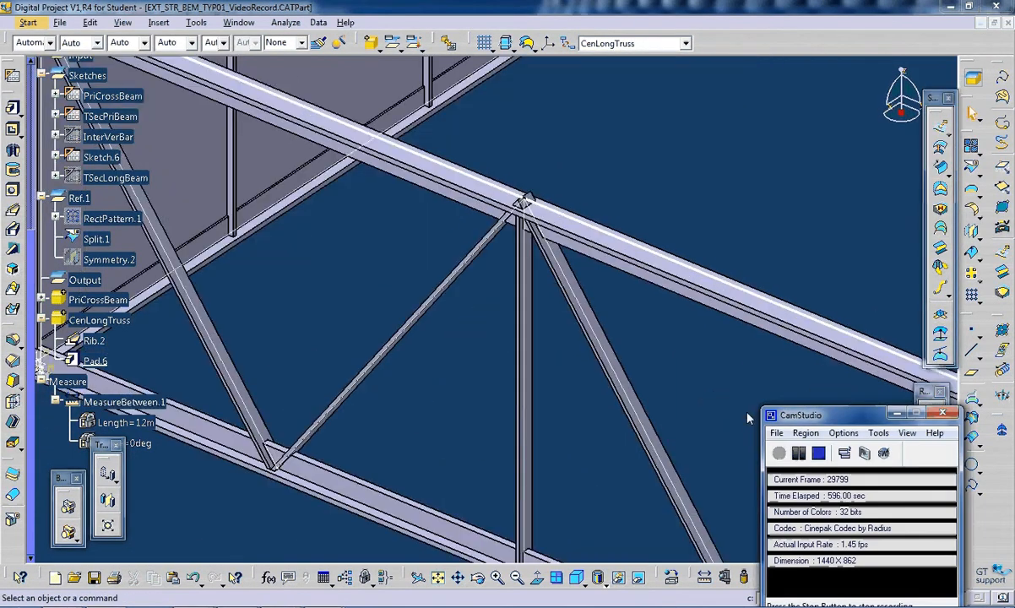
{"action": "middle_click_drag", "start_coordinate": [687, 392], "coordinate": [640, 347]}
{"action": "key", "text": "ctrl+s"}
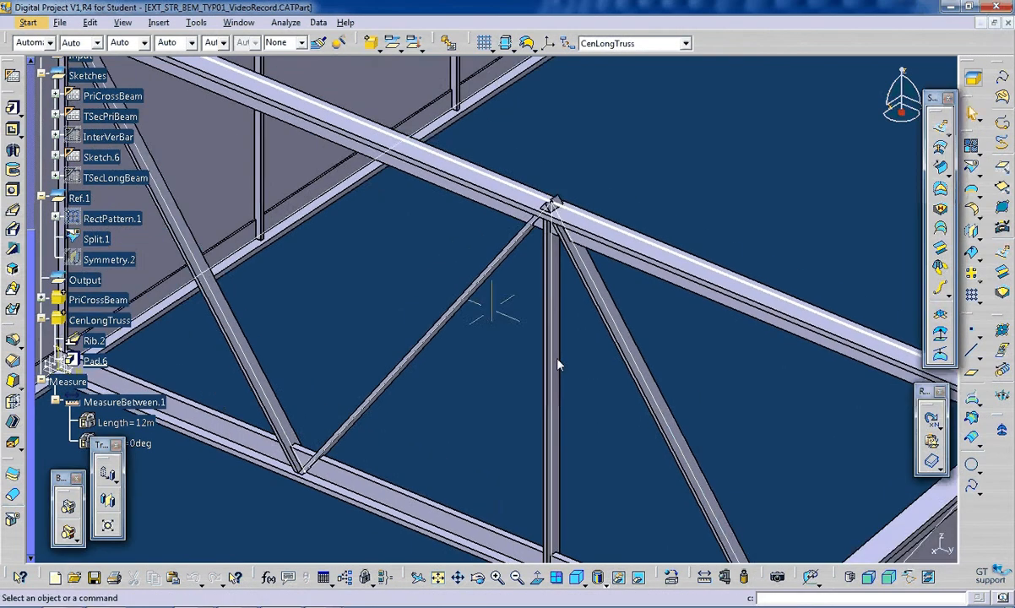
Hide the Output.1 line running along the top chord.
{"action": "left_click", "coordinate": [595, 243]}
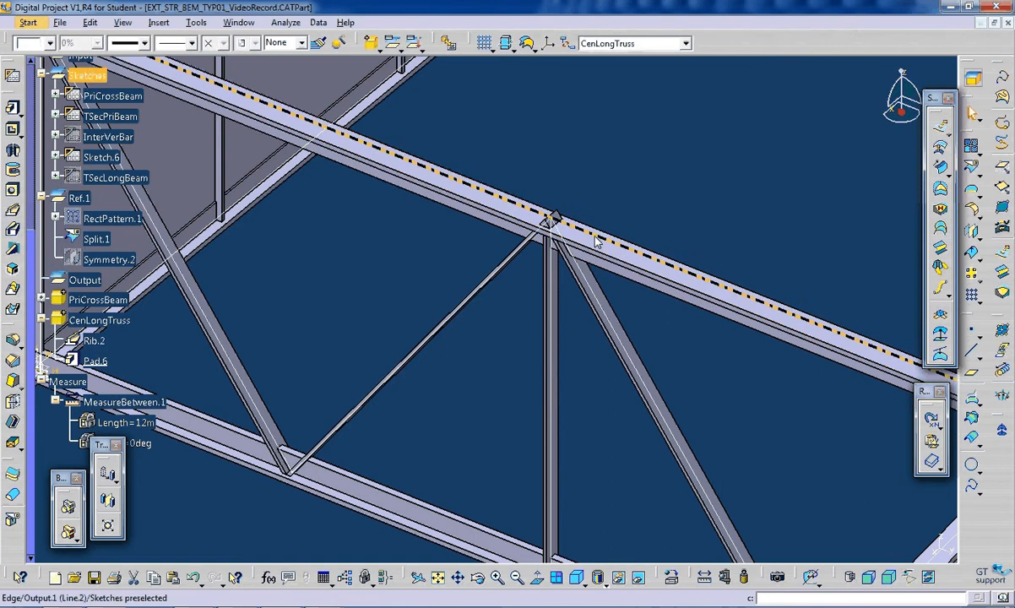
{"action": "left_click", "coordinate": [268, 221]}
{"action": "middle_click_drag", "start_coordinate": [268, 221], "coordinate": [625, 281]}
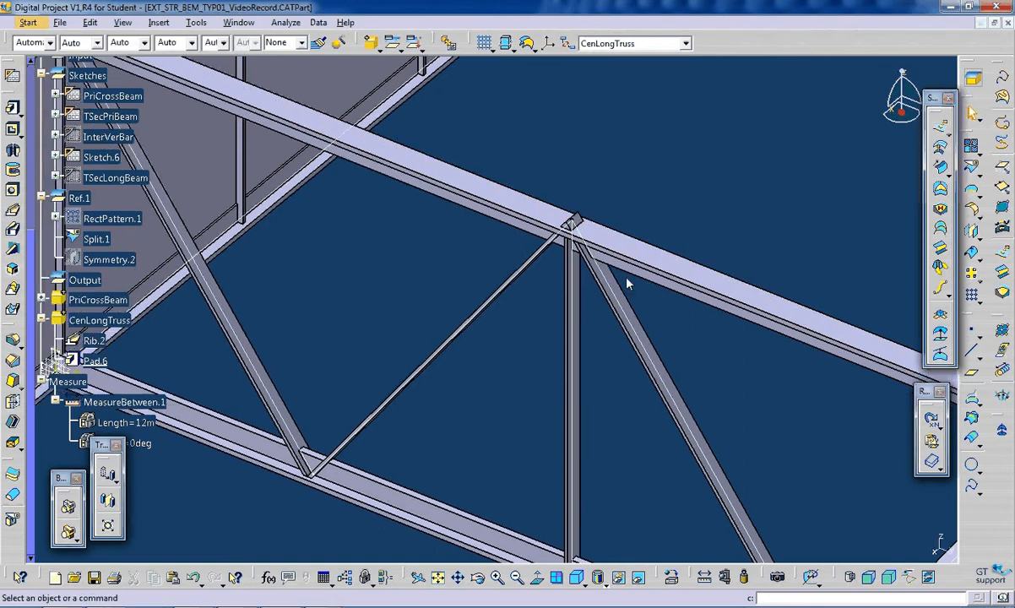
Rename Sketch.6 as CenTruss and hide the sketch.
{"action": "left_click", "coordinate": [101, 158]}
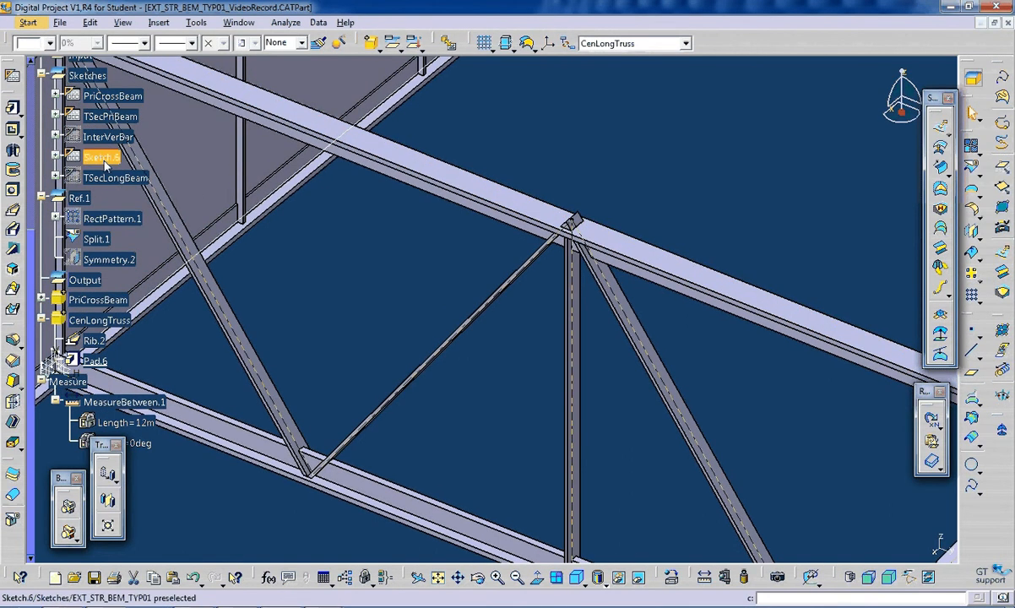
{"action": "key", "text": "alt+Return"}
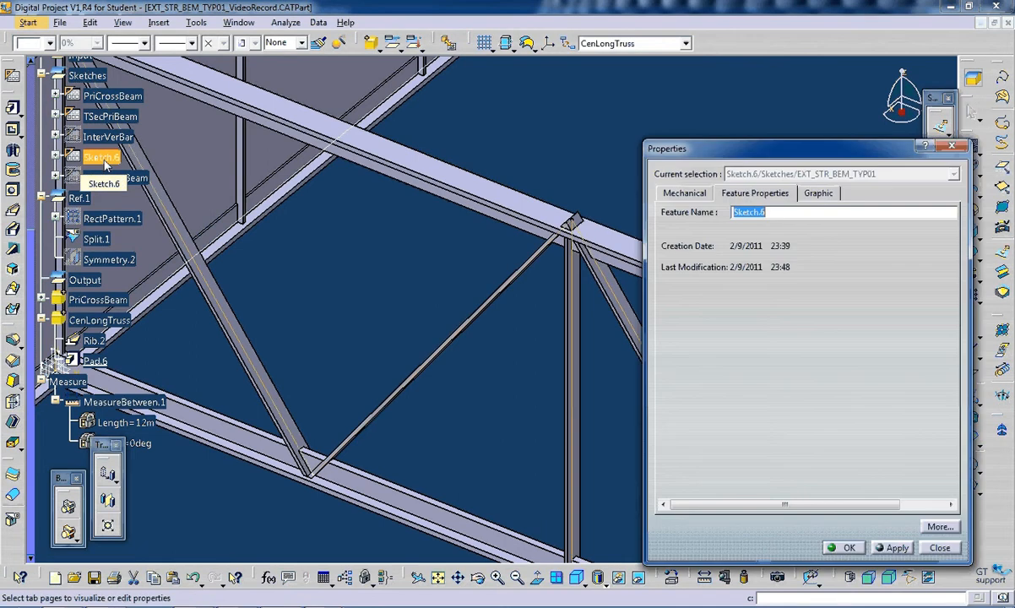
{"action": "left_click_drag", "start_coordinate": [736, 159], "coordinate": [718, 183]}
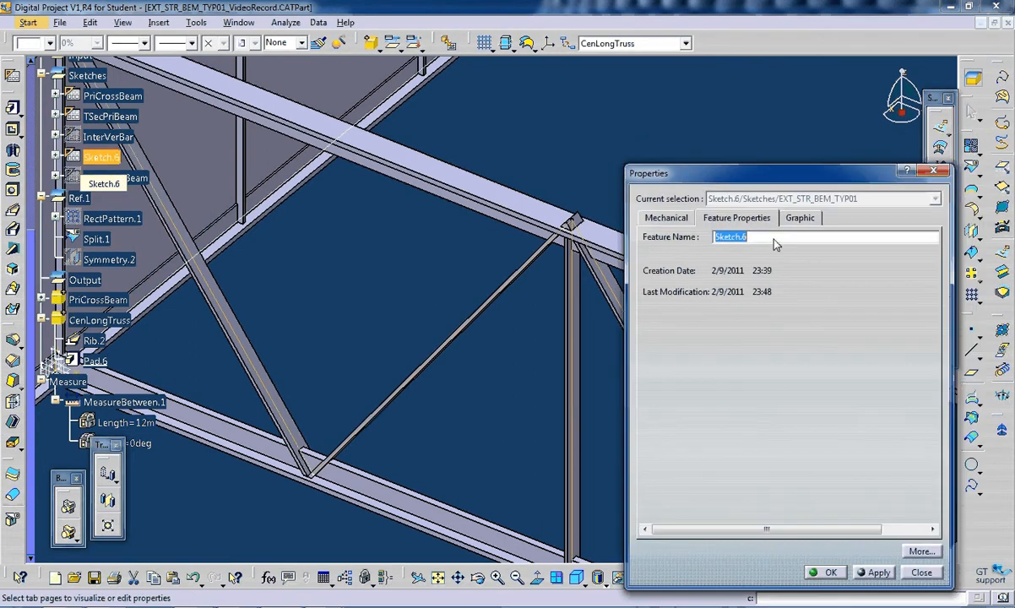
{"action": "type", "text": "Cent"}
{"action": "key", "text": "BackSpace"}
{"action": "type", "text": "Truss"}
{"action": "key", "text": "Return"}
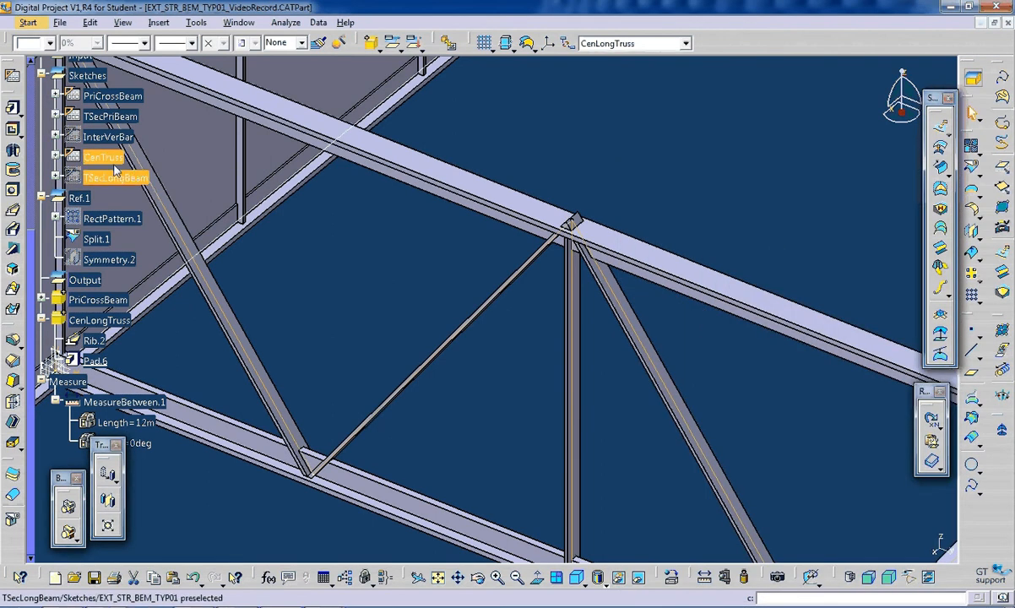
{"action": "left_click", "coordinate": [534, 163]}
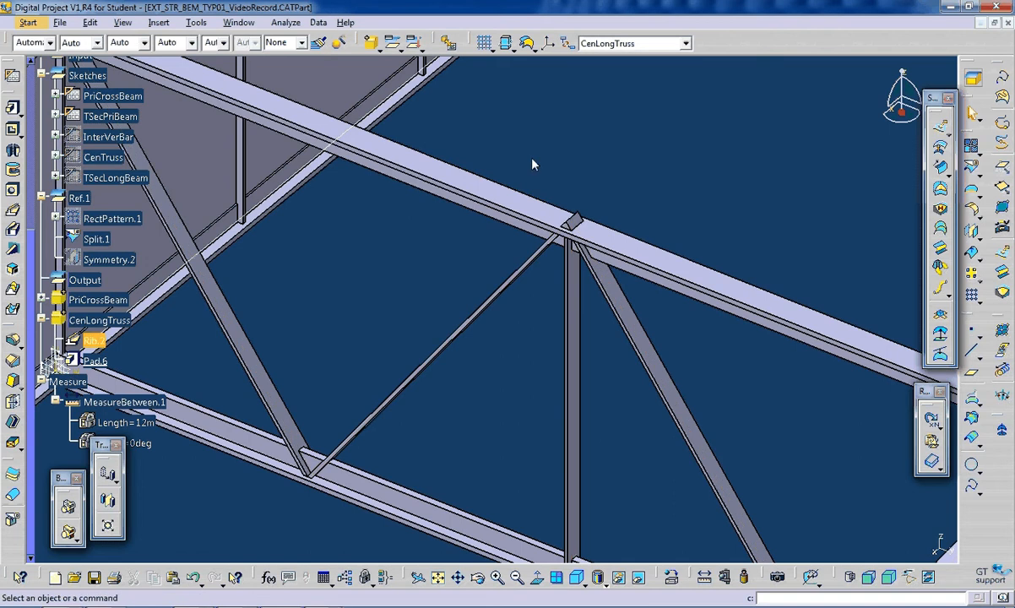
Split the CenLongTruss body at the top chord's upper face, flipping the direction downward to trim the protruding web ends.
{"action": "left_click", "coordinate": [11, 524]}
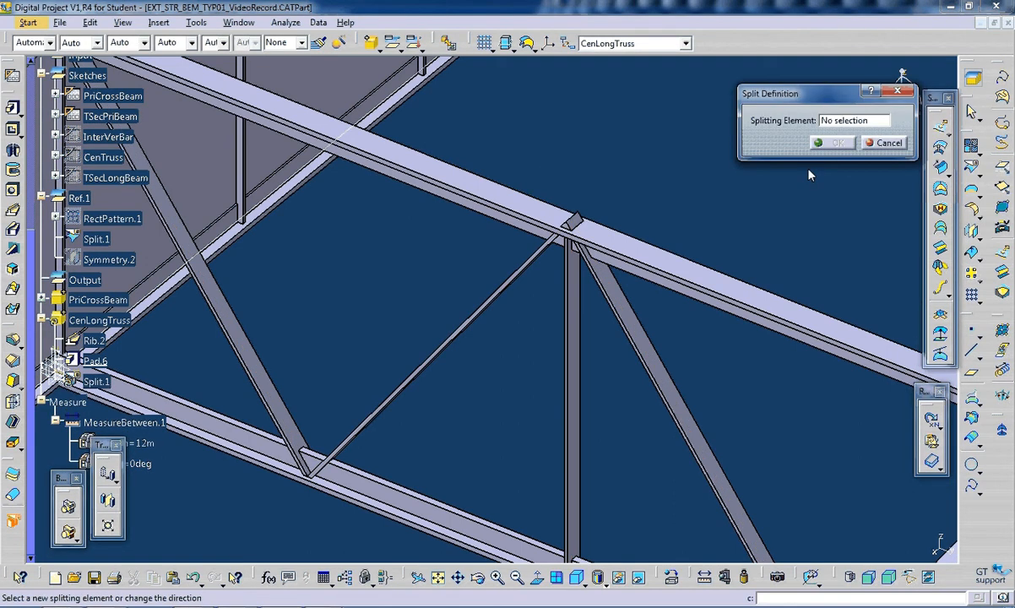
{"action": "left_click", "coordinate": [656, 260]}
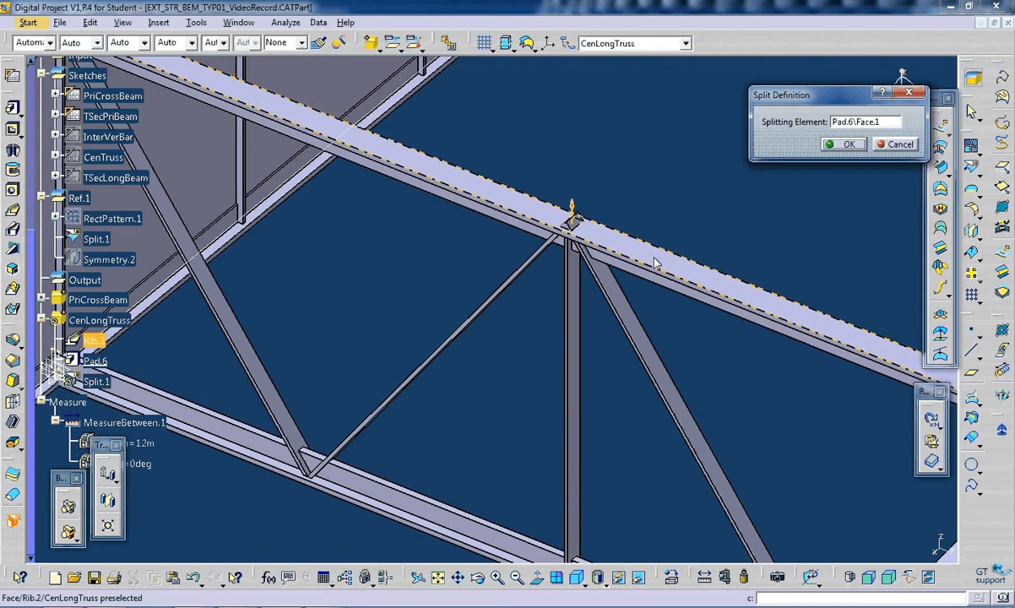
{"action": "left_click", "coordinate": [570, 205]}
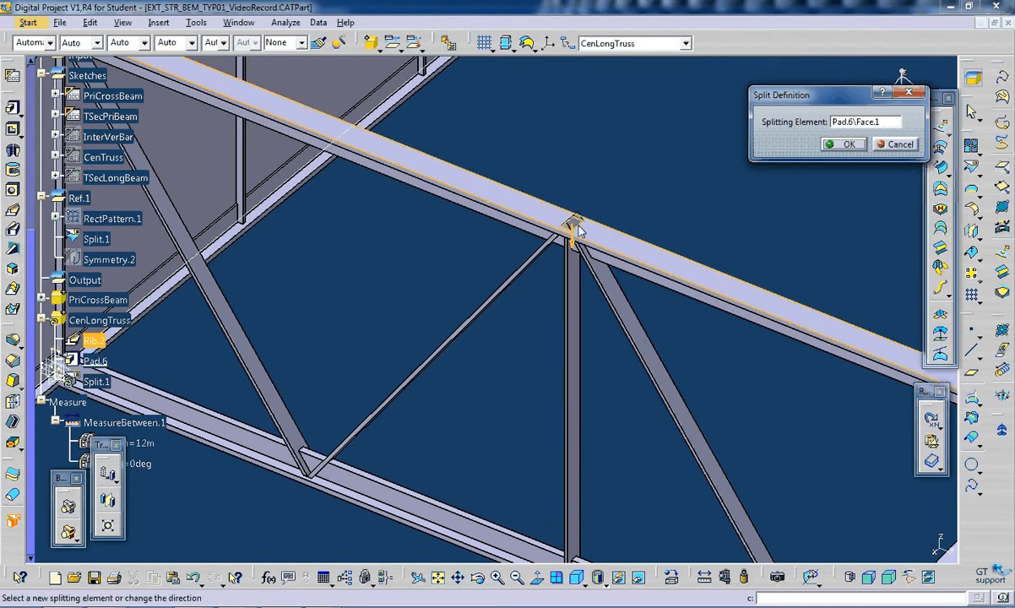
{"action": "left_click", "coordinate": [842, 144]}
{"action": "middle_click_drag", "start_coordinate": [698, 208], "coordinate": [503, 311]}
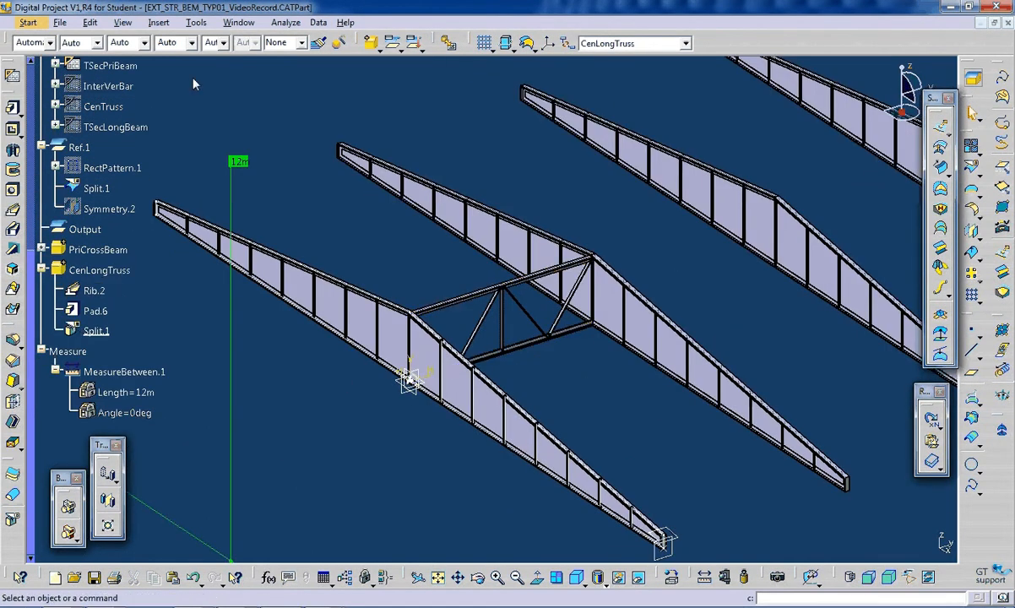
Start a rectangular pattern of the CenLongTruss solid and link its spacing by formula to the LongSpacing parameter.
{"action": "left_click", "coordinate": [159, 22]}
{"action": "mouse_move", "coordinate": [194, 341]}
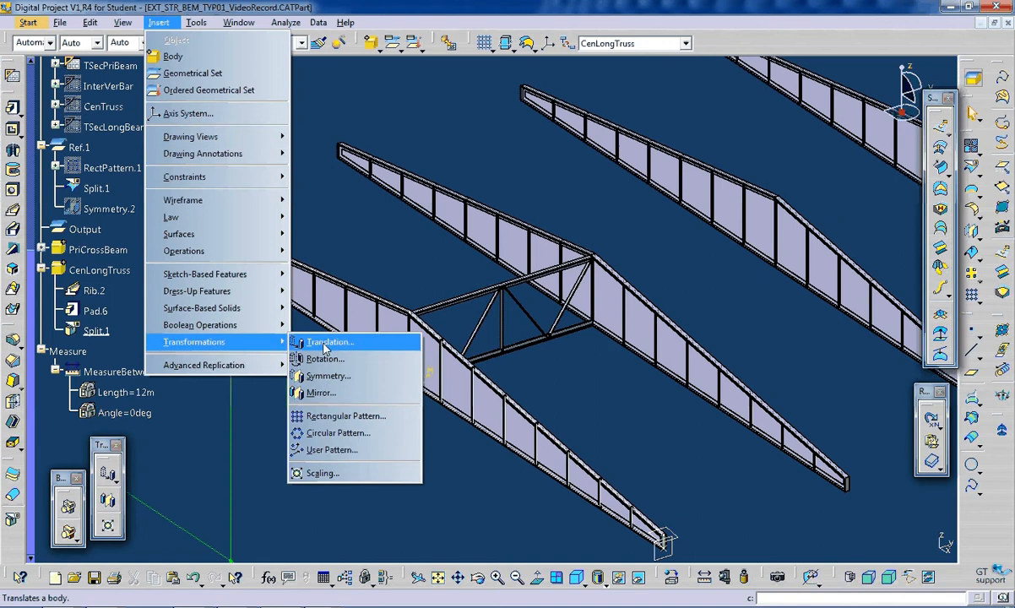
{"action": "left_click", "coordinate": [338, 415]}
{"action": "type", "text": "6m"}
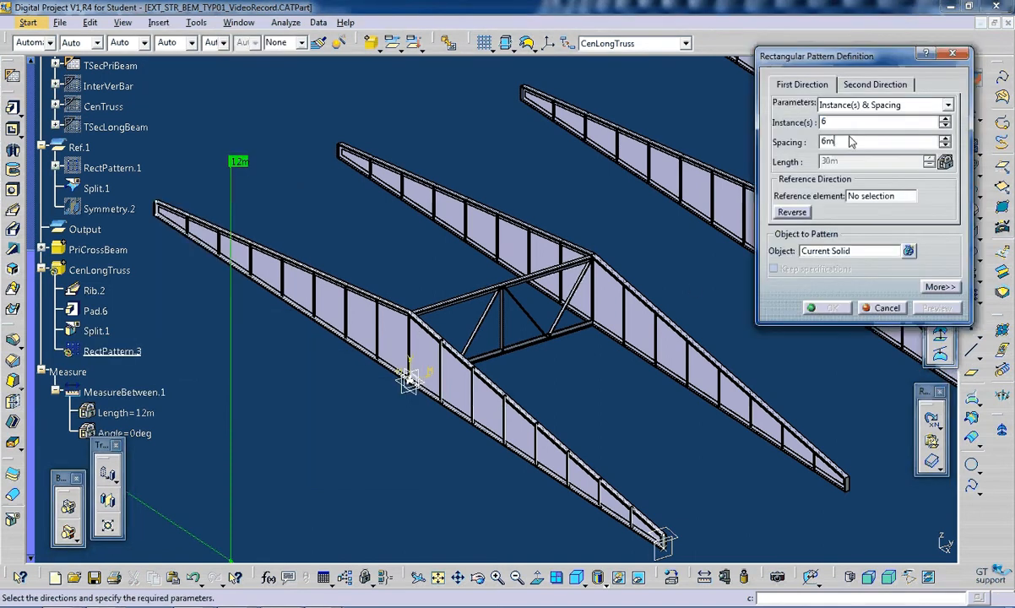
{"action": "right_click", "coordinate": [879, 141]}
{"action": "left_click", "coordinate": [882, 151]}
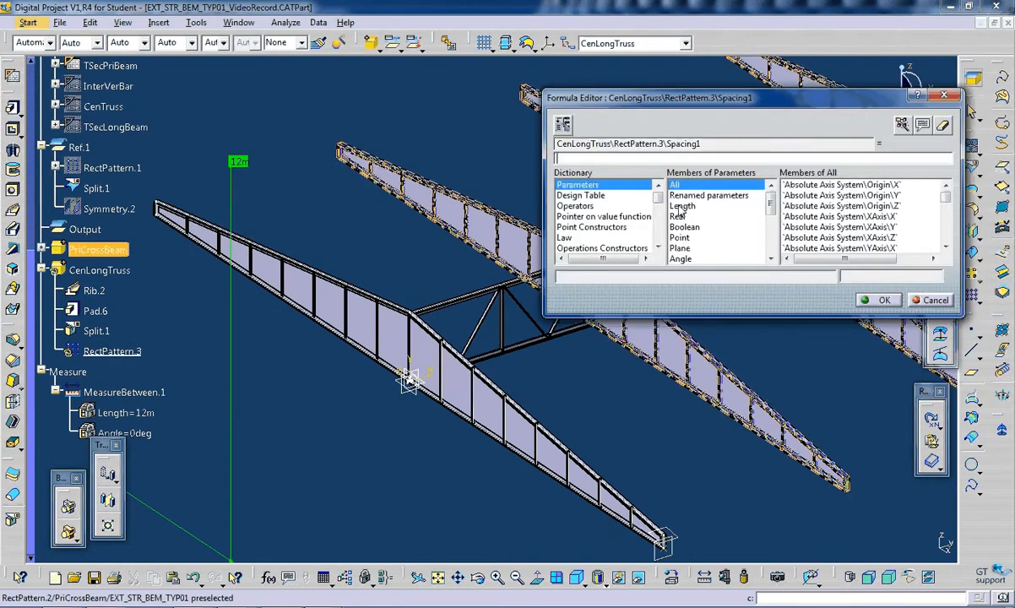
{"action": "left_click", "coordinate": [707, 195]}
{"action": "double_click", "coordinate": [805, 184]}
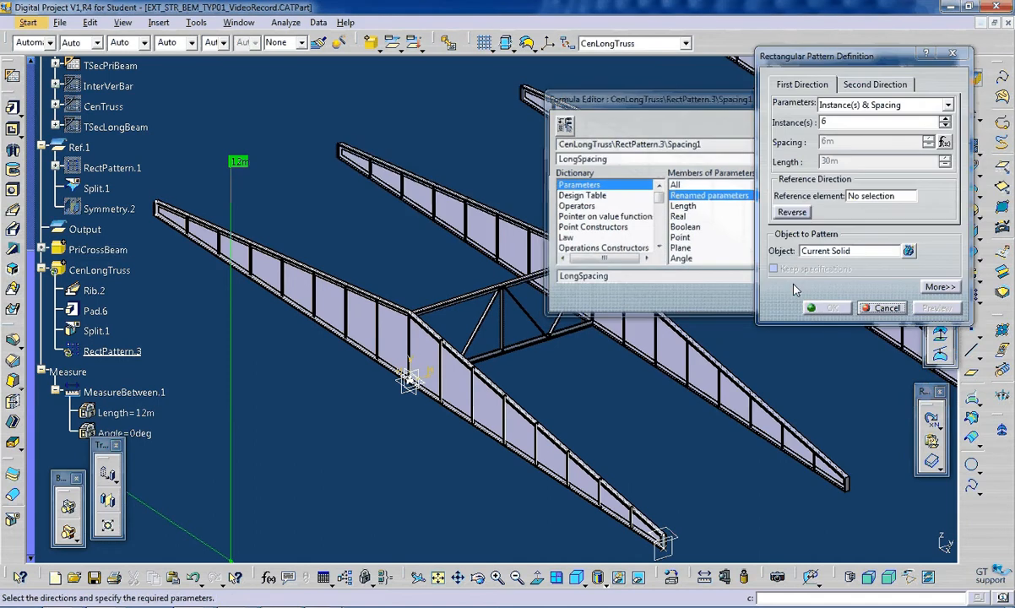
{"action": "key", "text": "Return"}
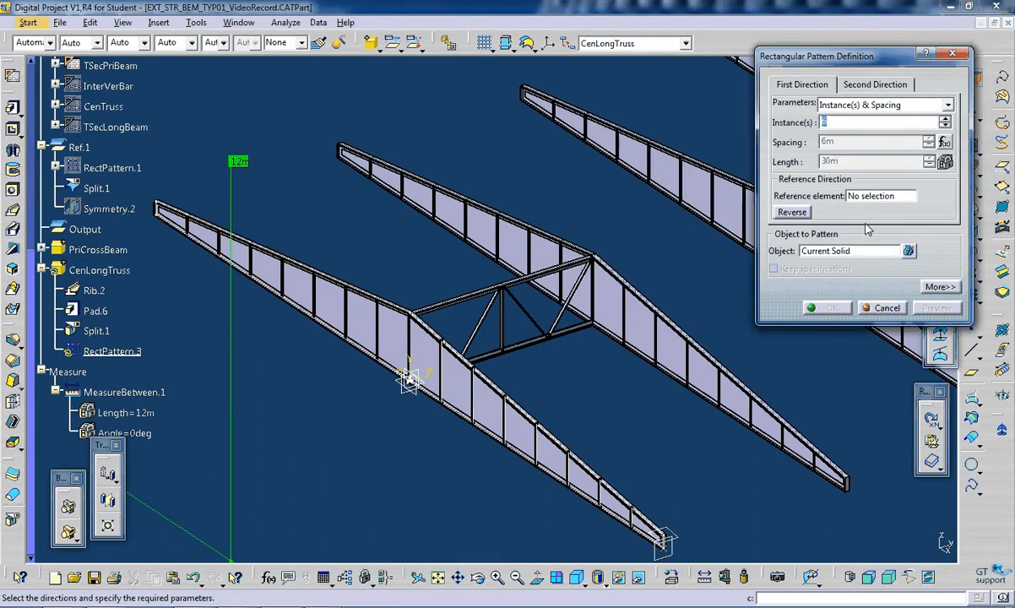
Use Plane.2 at the first beam's base as the pattern's reference direction and create the truss pattern with 5 instances.
{"action": "middle_click_drag", "start_coordinate": [531, 351], "coordinate": [531, 282]}
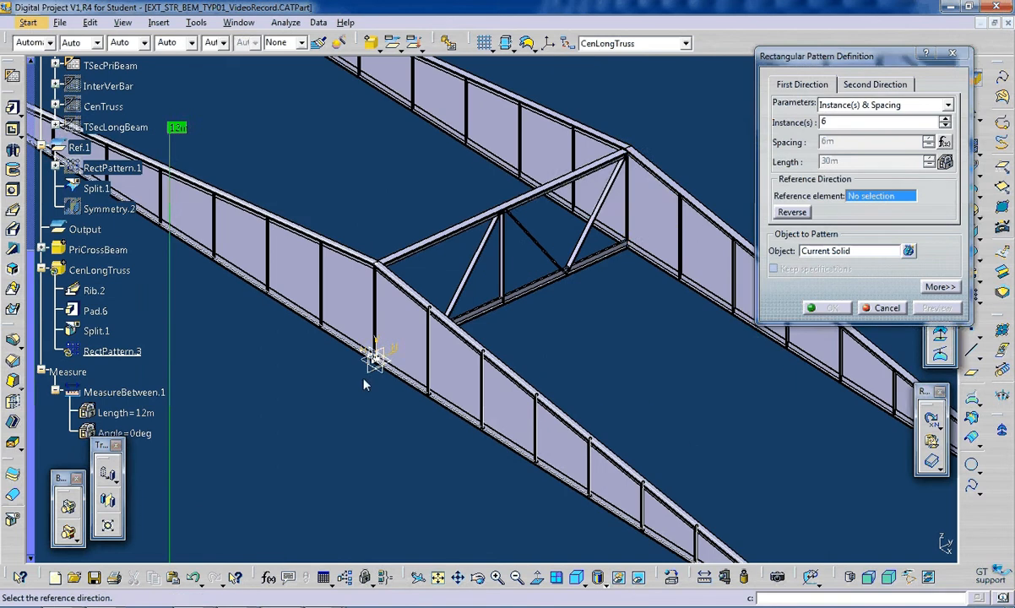
{"action": "left_click", "coordinate": [381, 361]}
{"action": "middle_click_drag", "start_coordinate": [512, 324], "coordinate": [293, 374]}
{"action": "left_click_drag", "start_coordinate": [832, 123], "coordinate": [806, 129]}
{"action": "type", "text": "5"}
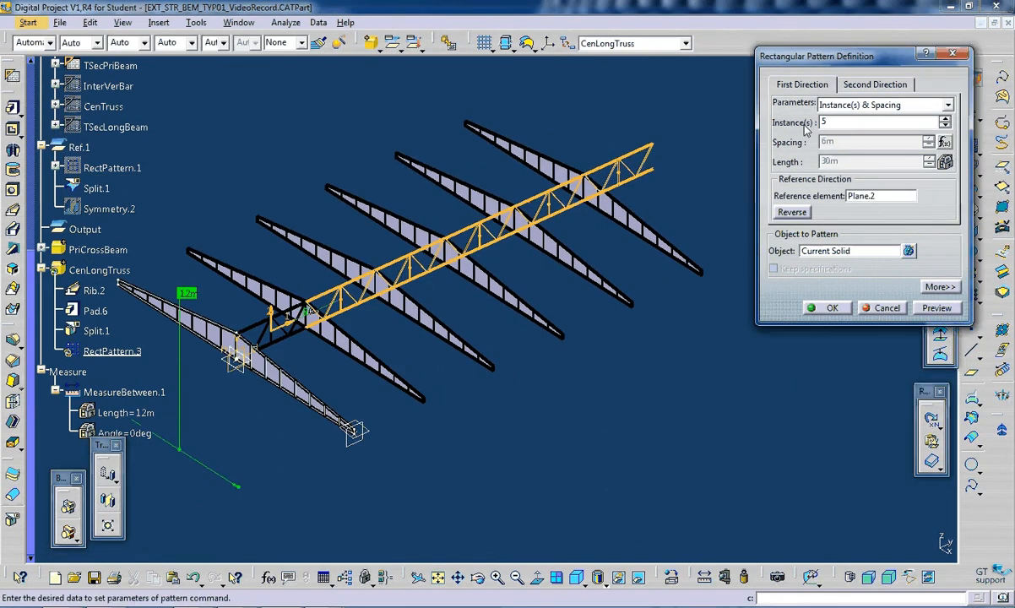
{"action": "left_click", "coordinate": [830, 308]}
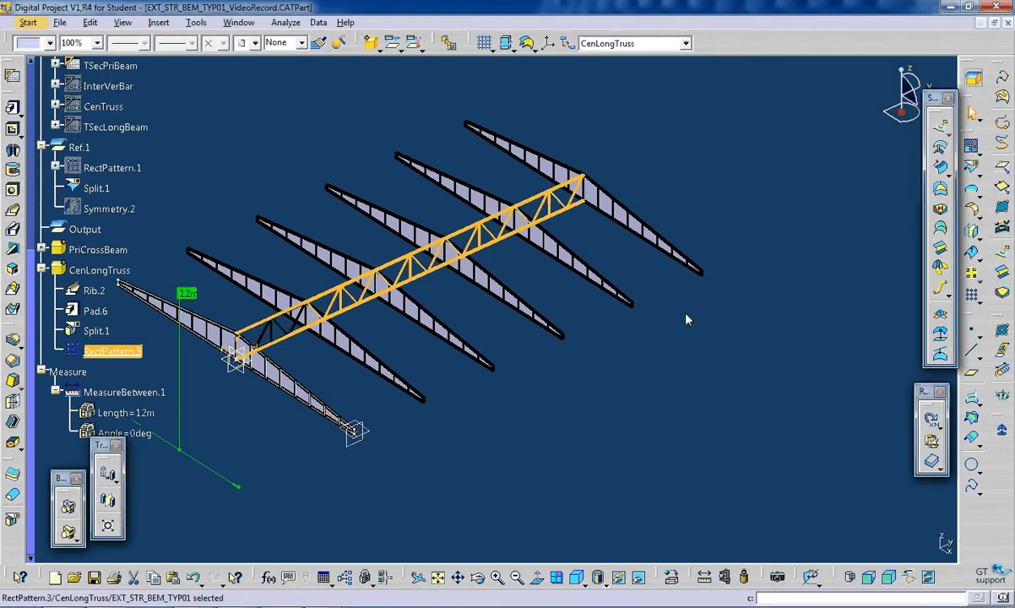
Switch to the EXT_STR_BEM_TYP01.CATPart reference model and examine how the longitudinal beams sit across the primary cross beams.
{"action": "middle_click_drag", "start_coordinate": [686, 319], "coordinate": [564, 383]}
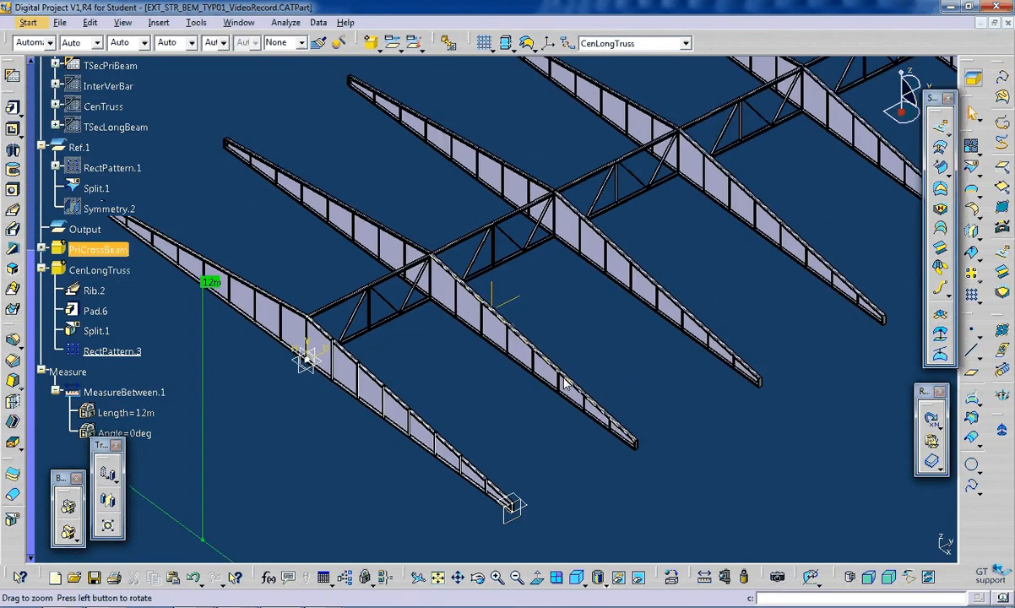
{"action": "left_click", "coordinate": [238, 22]}
{"action": "left_click", "coordinate": [262, 147]}
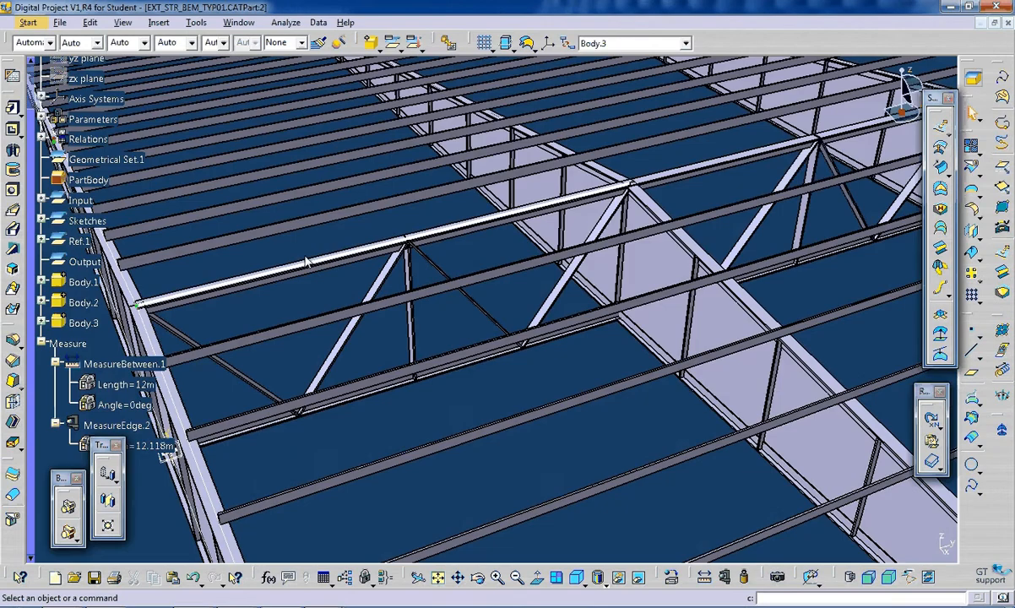
{"action": "middle_click_drag", "start_coordinate": [306, 262], "coordinate": [524, 205]}
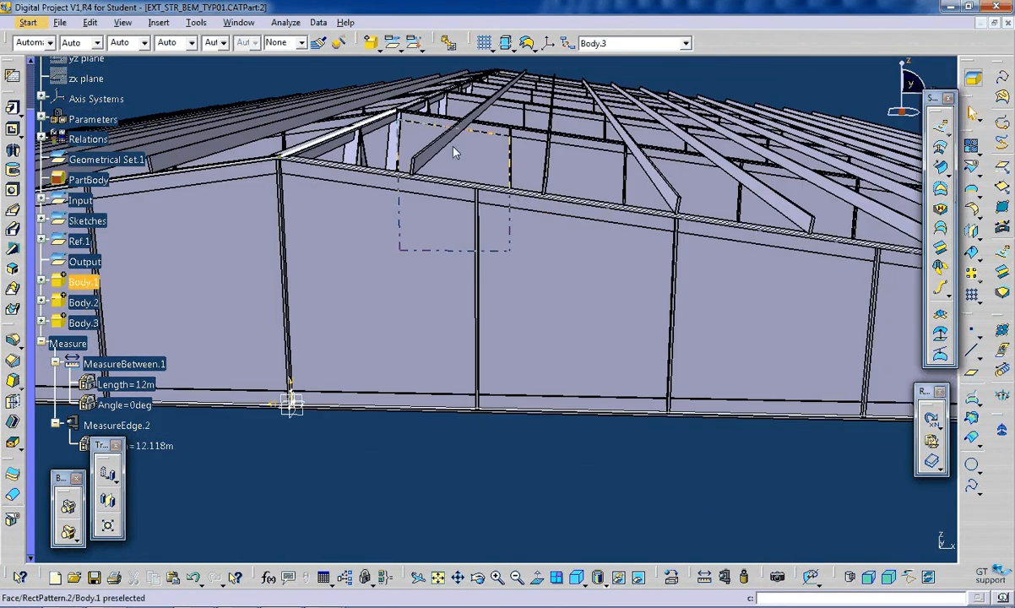
{"action": "middle_click_drag", "start_coordinate": [453, 152], "coordinate": [380, 29]}
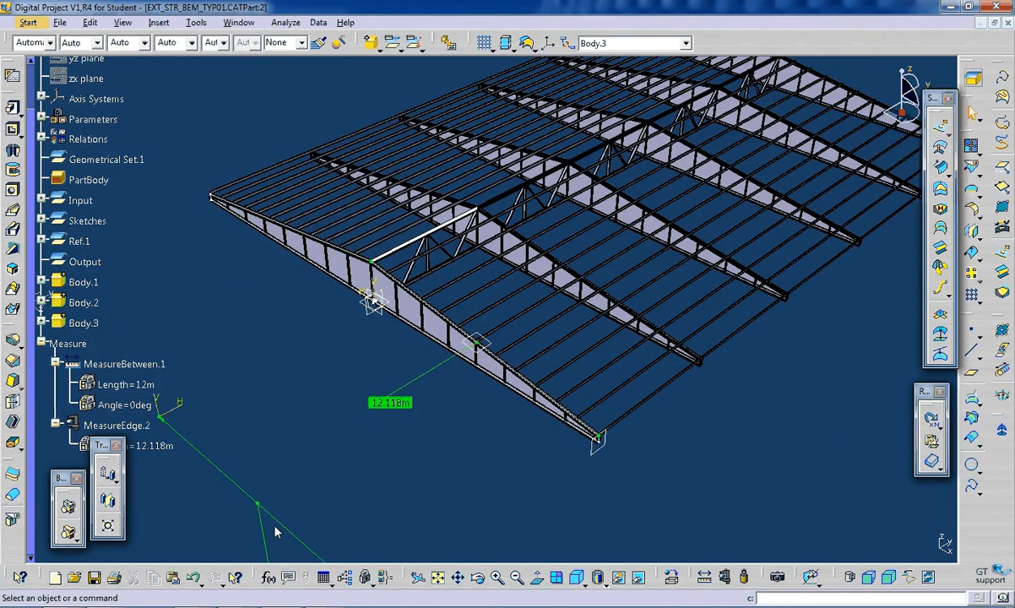